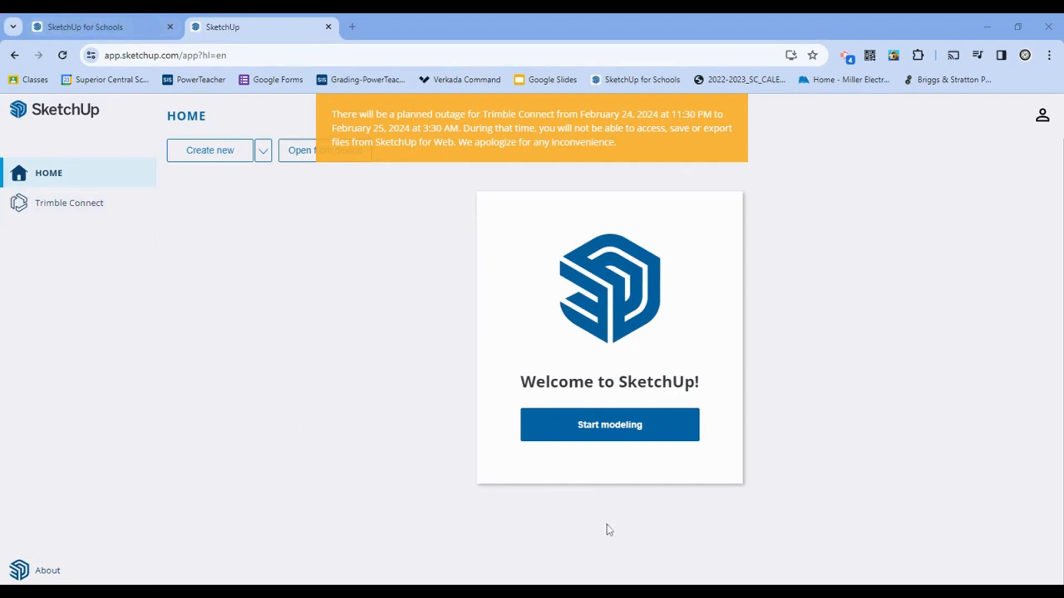
# Step: Start a new Untitled model from the SketchUp for Schools welcome page
pyautogui.click(628, 446)
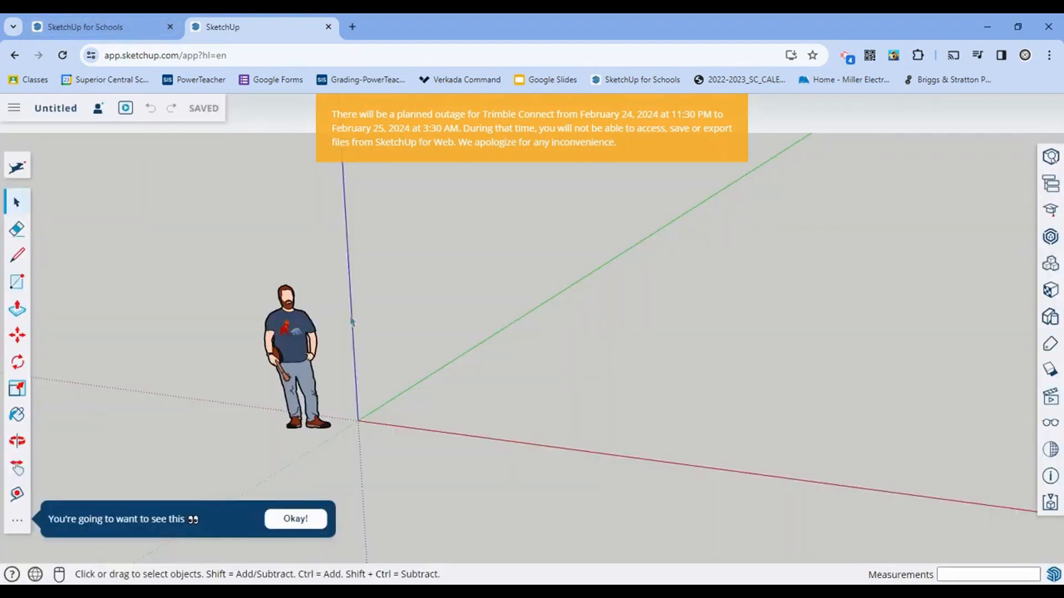
# Step: Switch between the SketchUp browser tabs, settle on SketchUp for Schools, and go full screen with F11
pyautogui.click(95, 27)
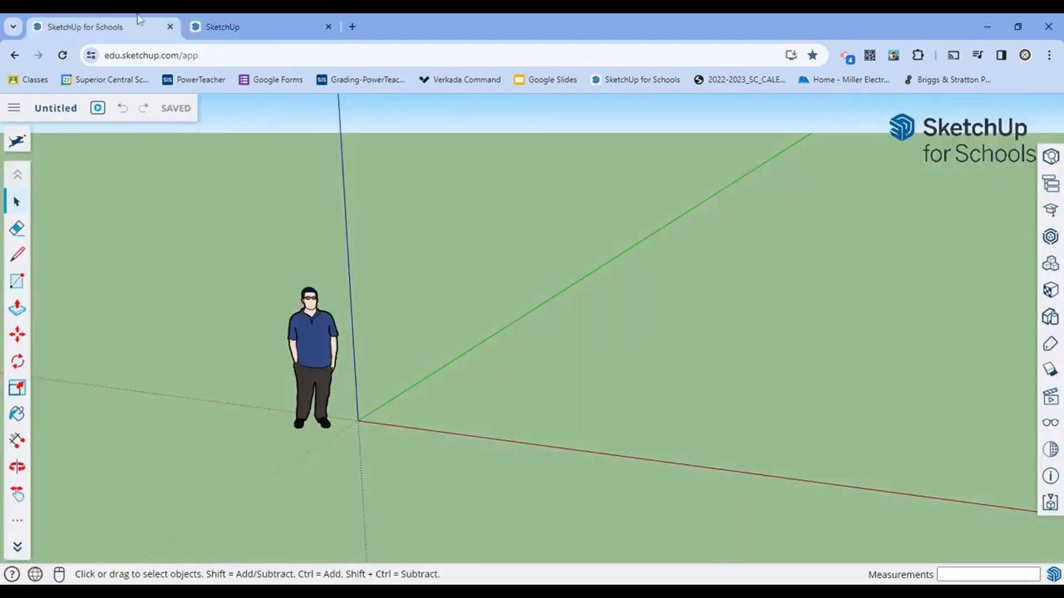
pyautogui.click(214, 26)
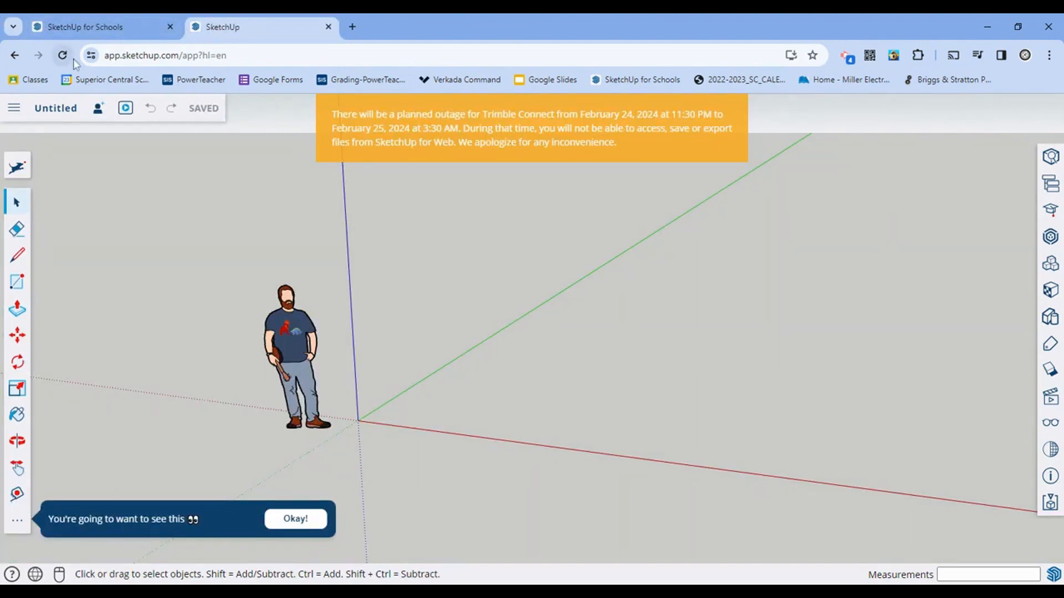
pyautogui.click(53, 28)
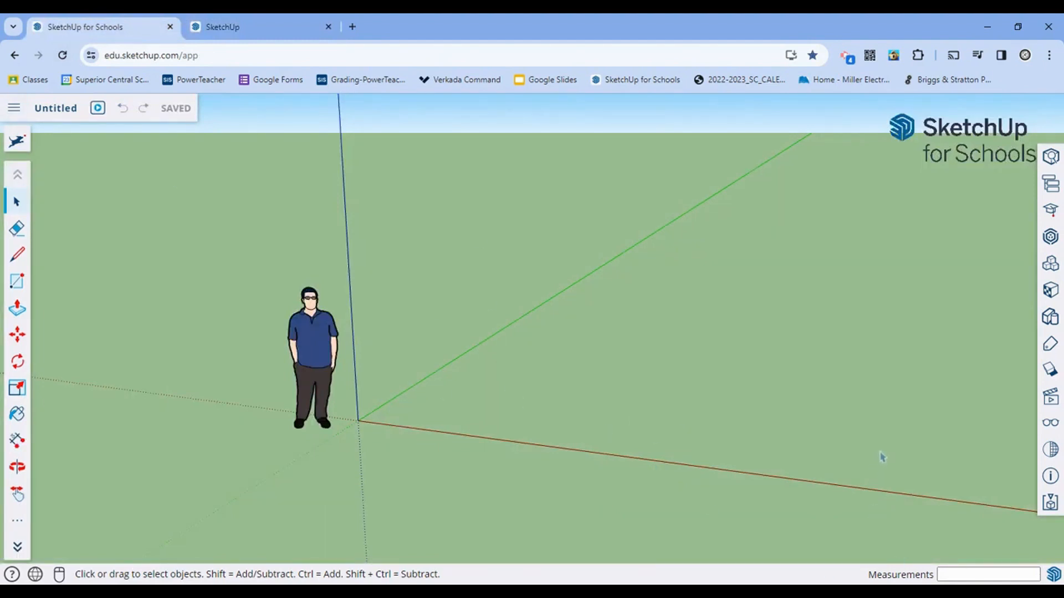
pyautogui.press('F11')
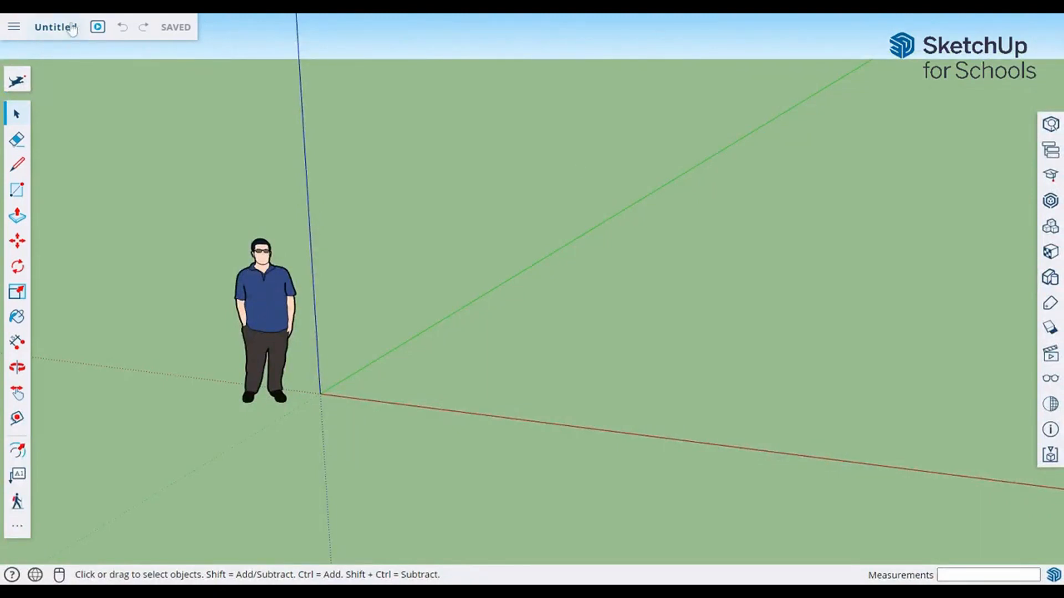
# Step: Save the model to My Drive as 'First Name. Last Name. Crash Course Sketchup'
pyautogui.click(55, 27)
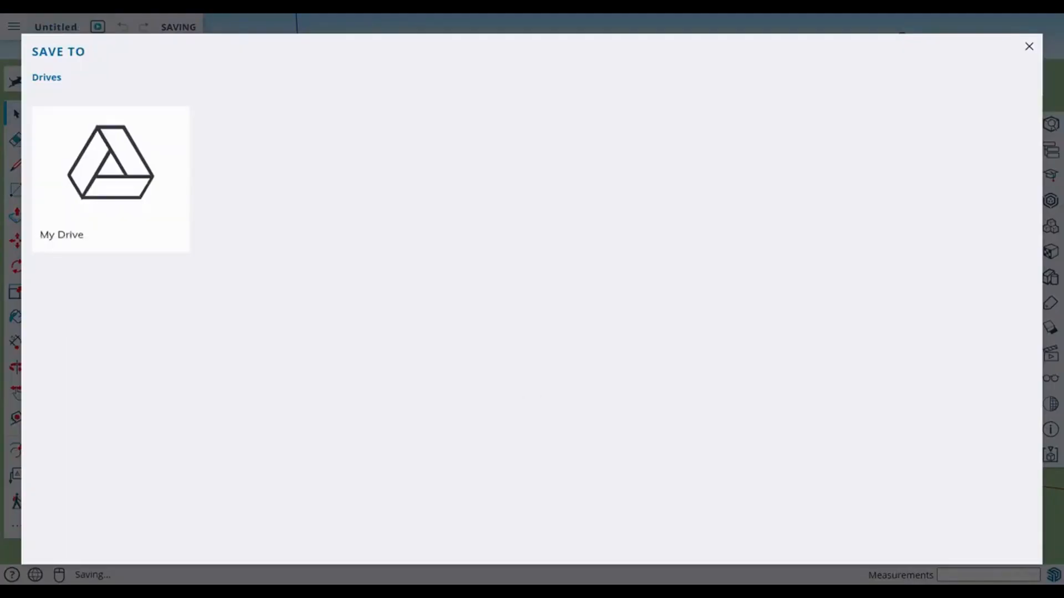
pyautogui.click(47, 185)
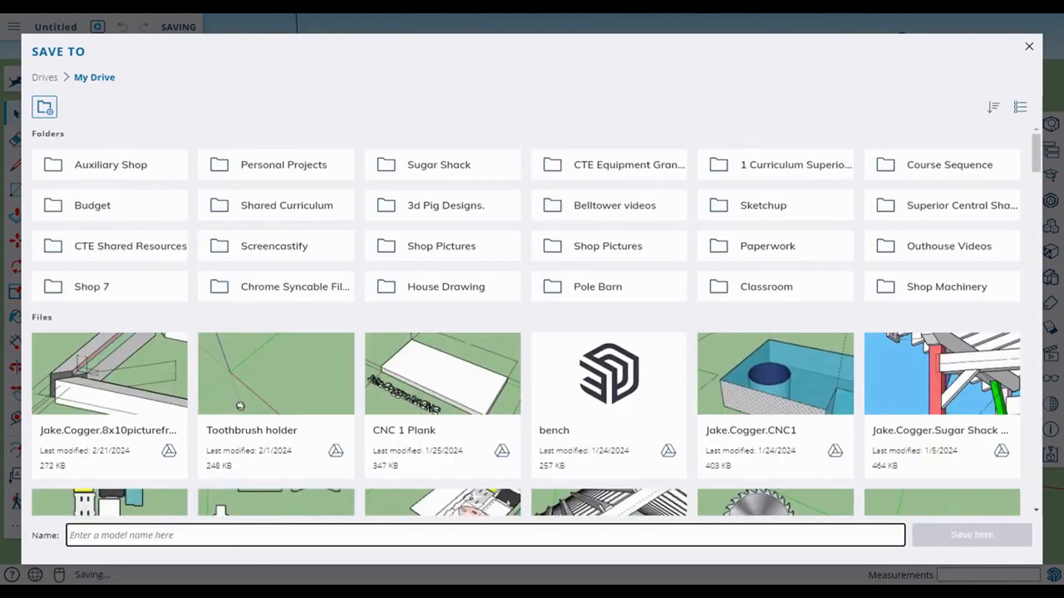
pyautogui.write('First')
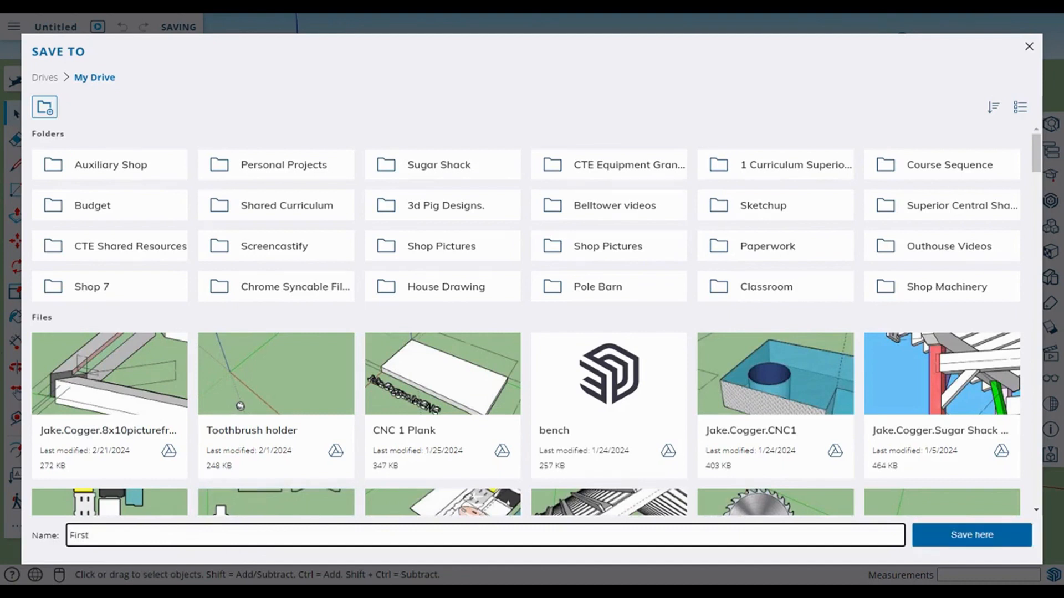
pyautogui.write(' Name. Last Name')
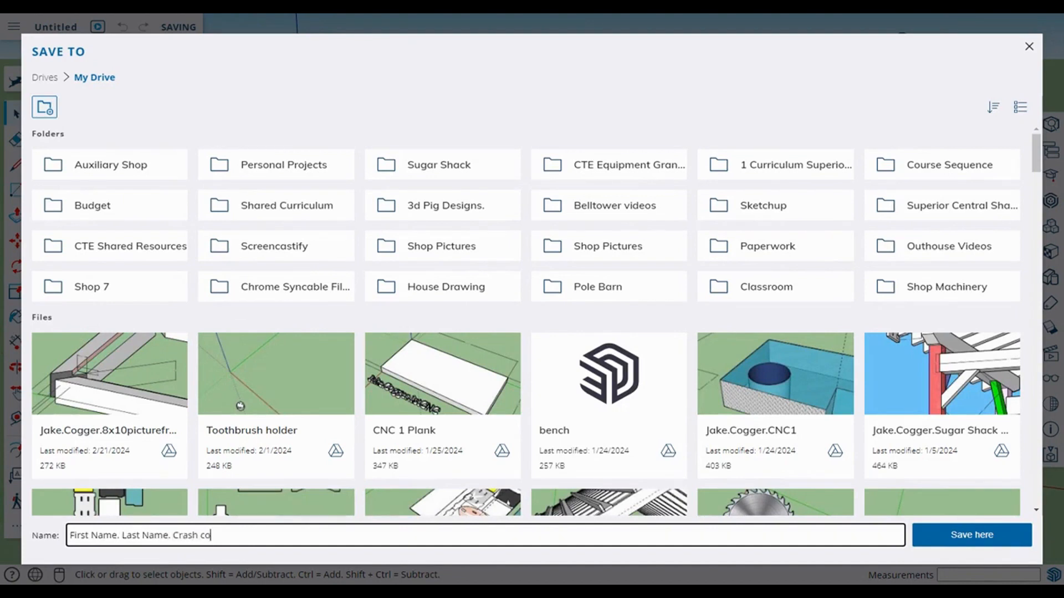
pyautogui.write('. Crash co')
pyautogui.press('BackSpace')
pyautogui.press('BackSpace')
pyautogui.write('Course Sketchup')
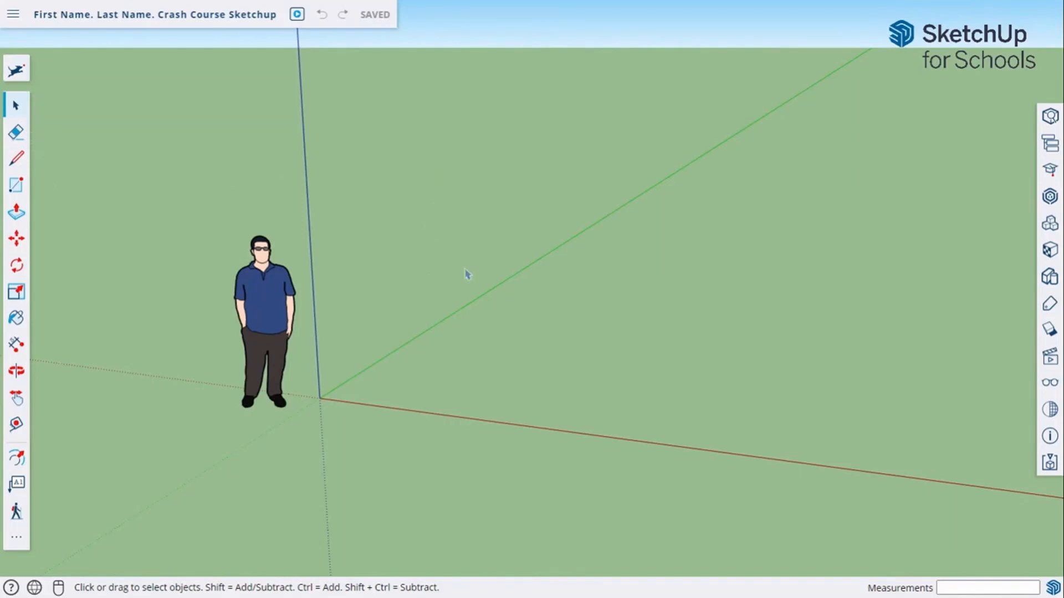
pyautogui.press('h')
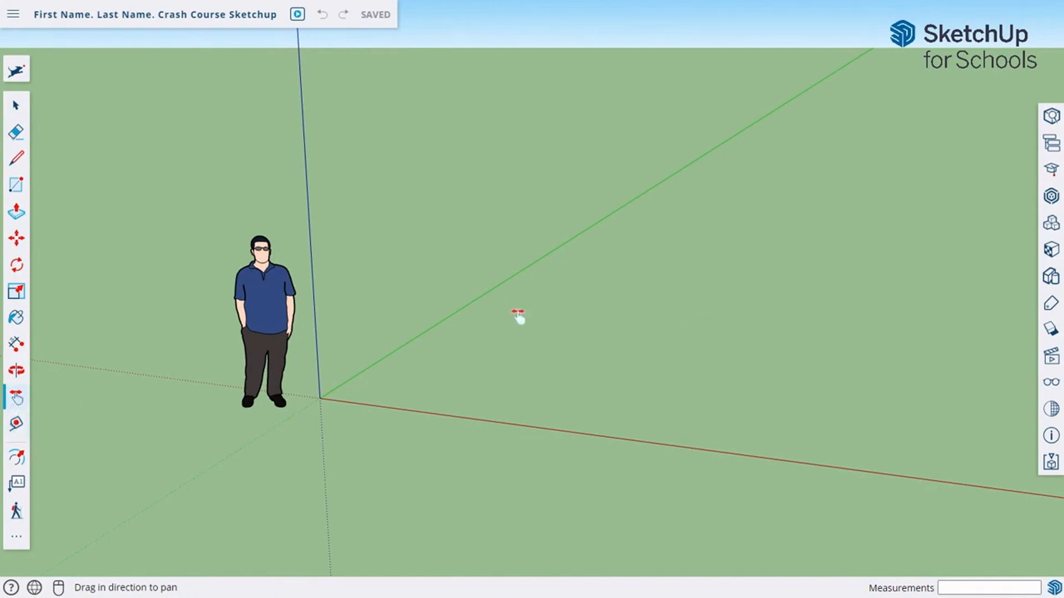
pyautogui.moveTo(532, 311)
pyautogui.mouseDown()
pyautogui.moveTo(636, 309)
pyautogui.moveTo(519, 320)
pyautogui.moveTo(700, 314)
pyautogui.moveTo(545, 307)
pyautogui.mouseUp()
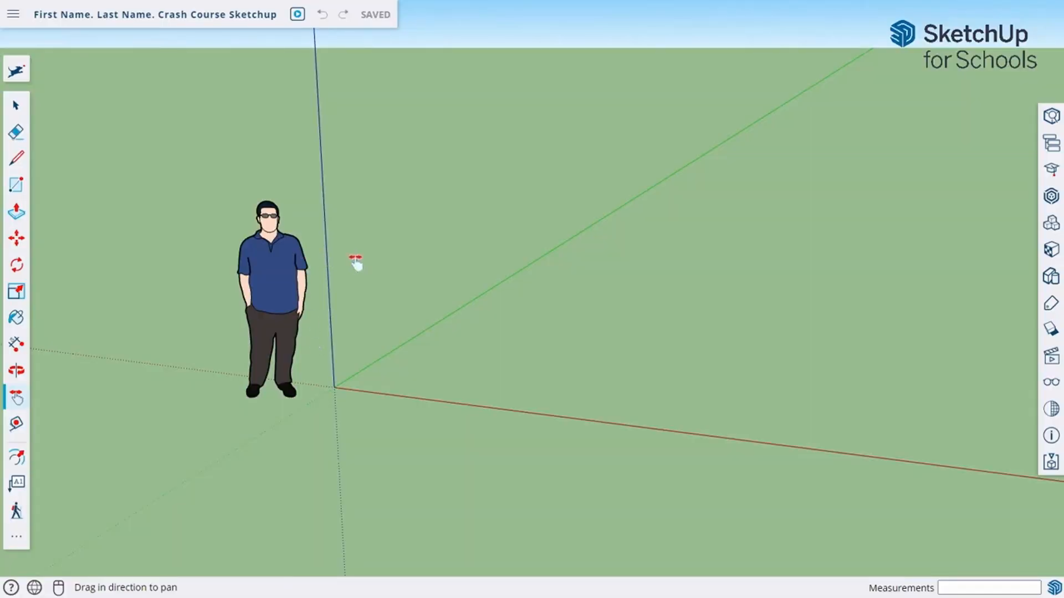
pyautogui.press('o')
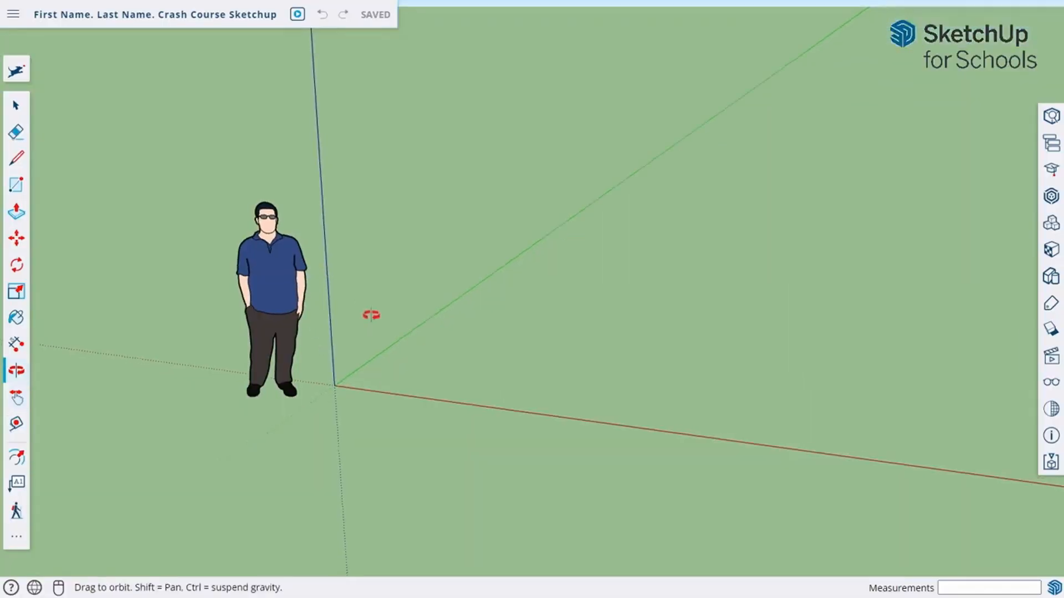
pyautogui.moveTo(371, 315); pyautogui.dragTo(330, 311)
pyautogui.press('h')
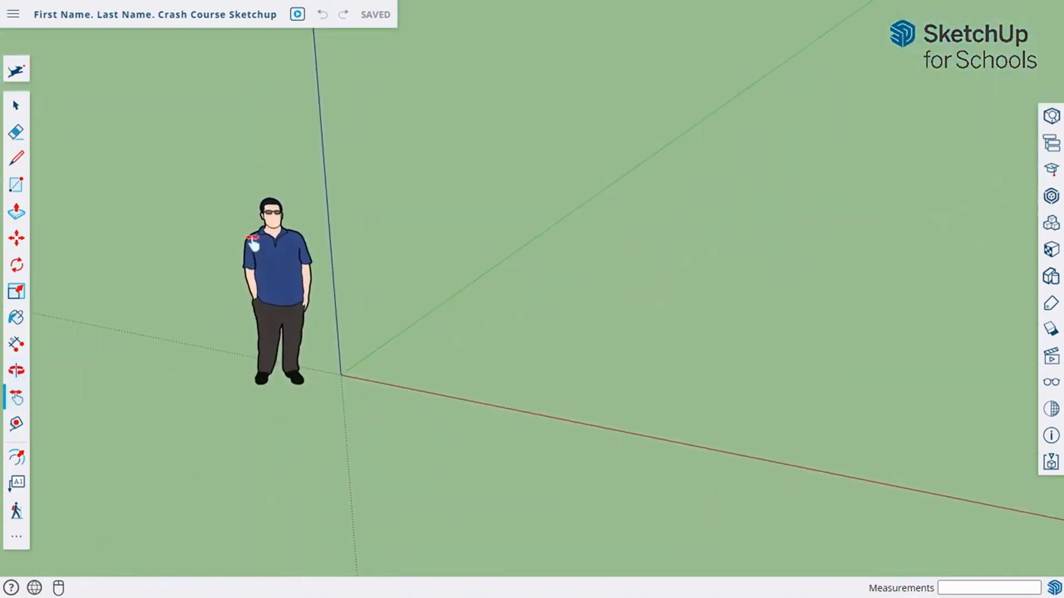
pyautogui.click(59, 589)
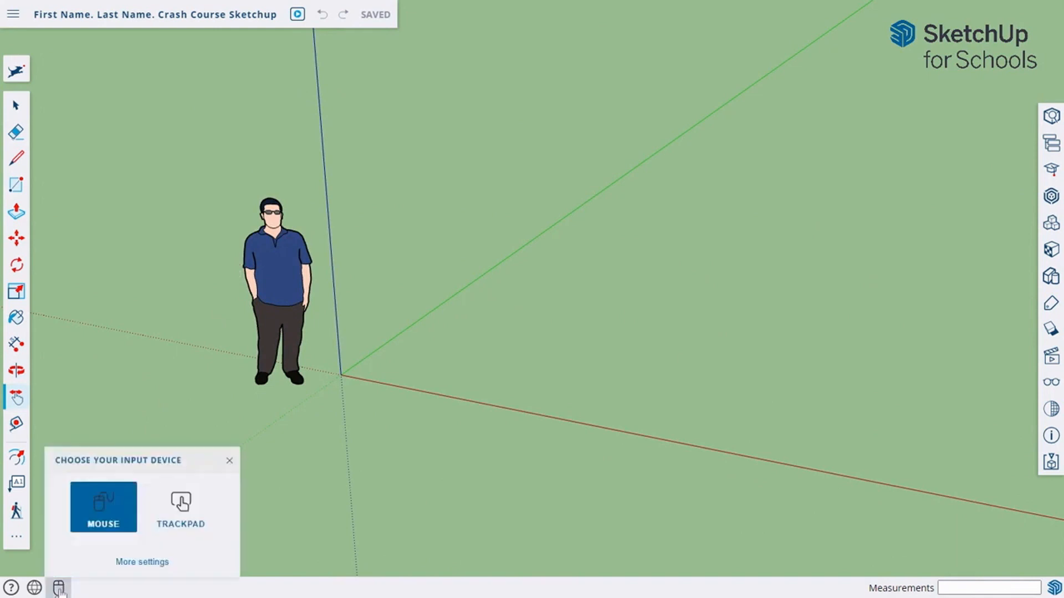
pyautogui.click(185, 506)
pyautogui.click(127, 512)
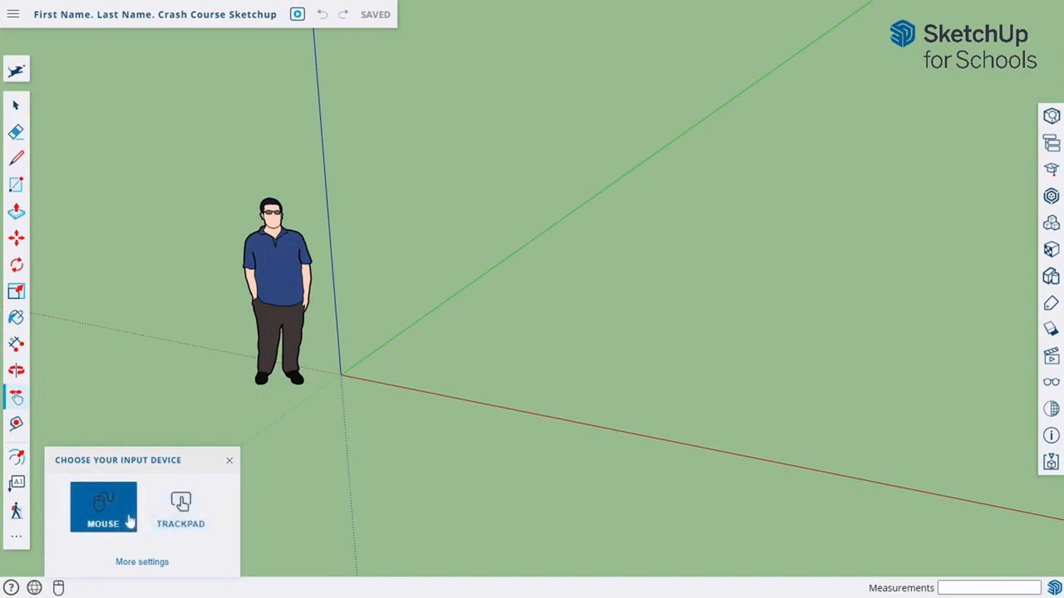
pyautogui.click(229, 461)
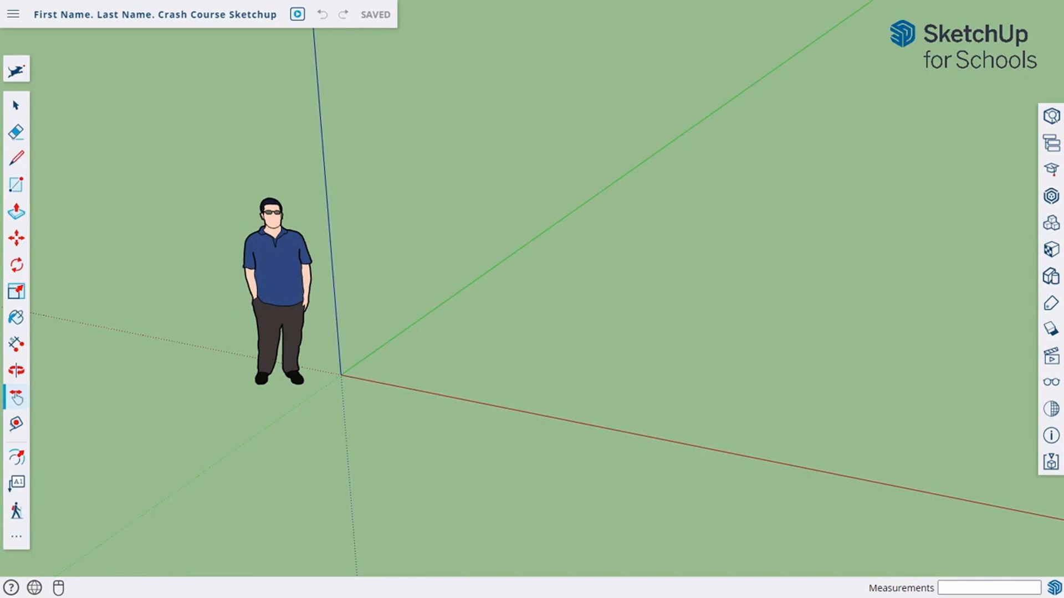
pyautogui.scroll(-3, 444, 239)
pyautogui.press('o')
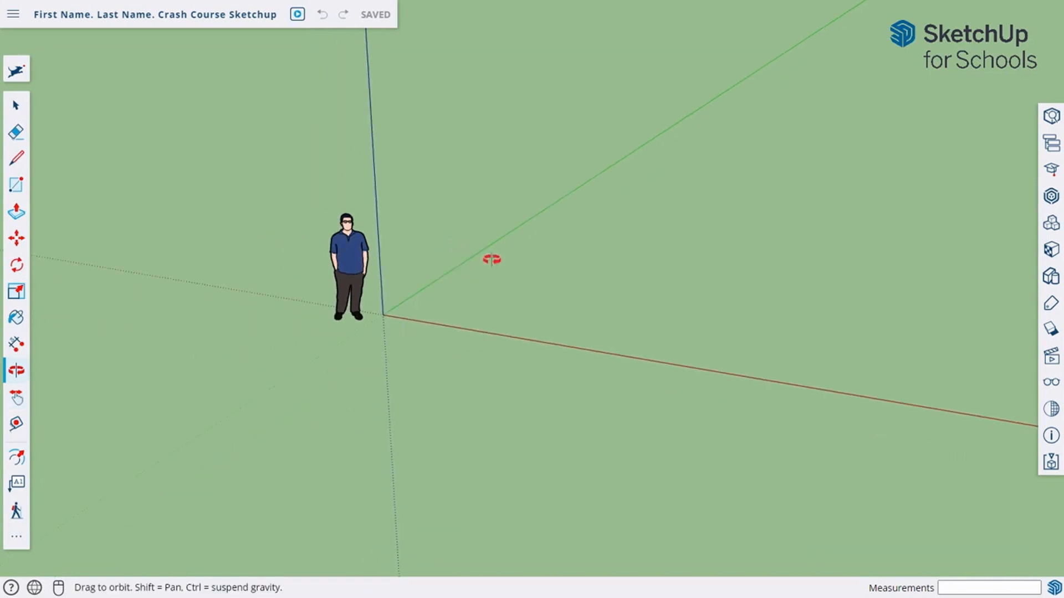
pyautogui.moveTo(491, 259); pyautogui.dragTo(444, 320)
pyautogui.press('h')
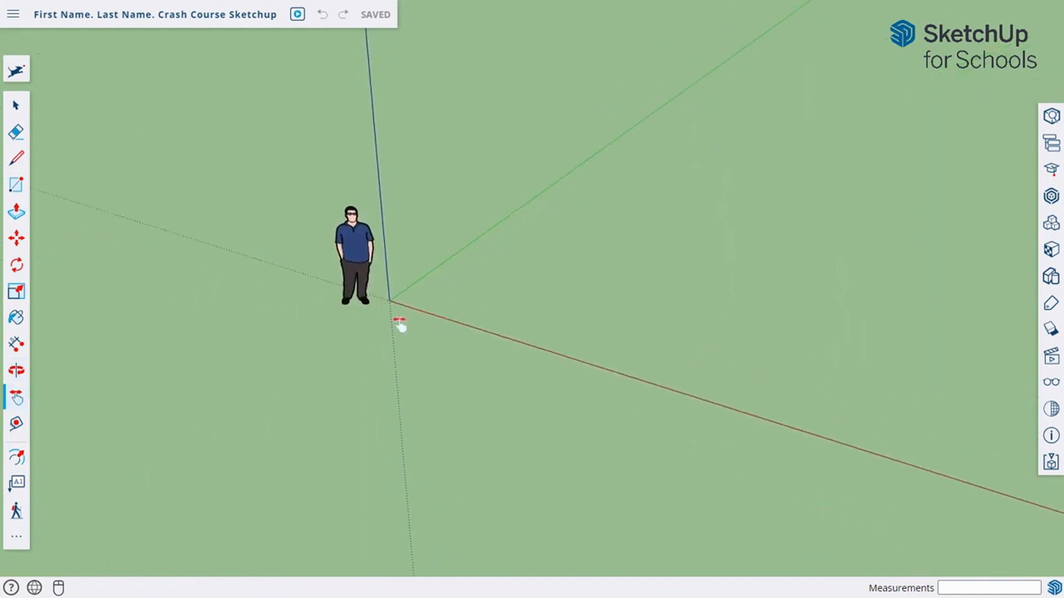
pyautogui.scroll(3, 419, 305)
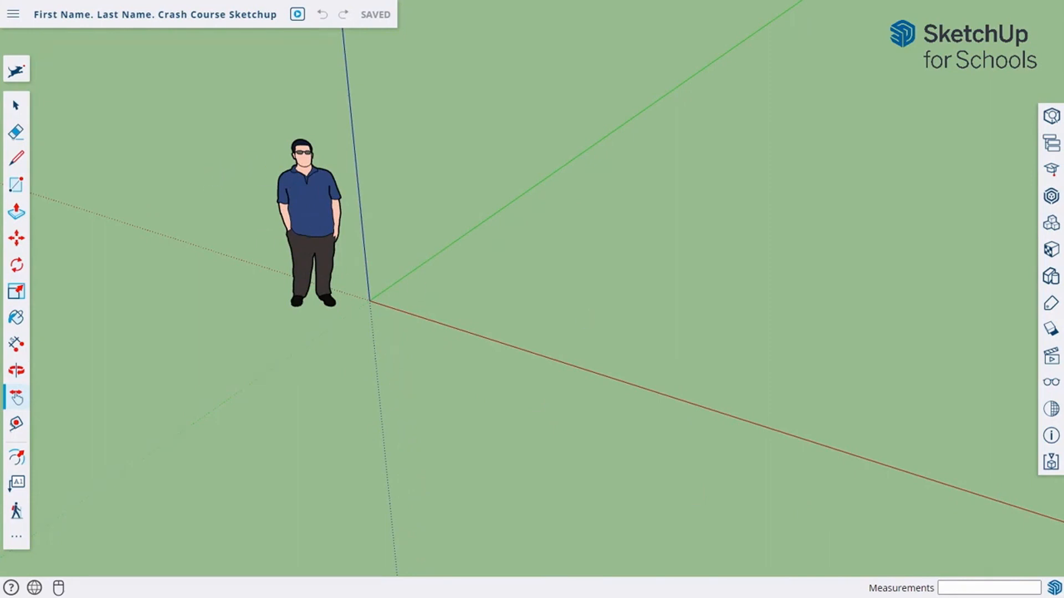
pyautogui.scroll(-12, 335, 55)
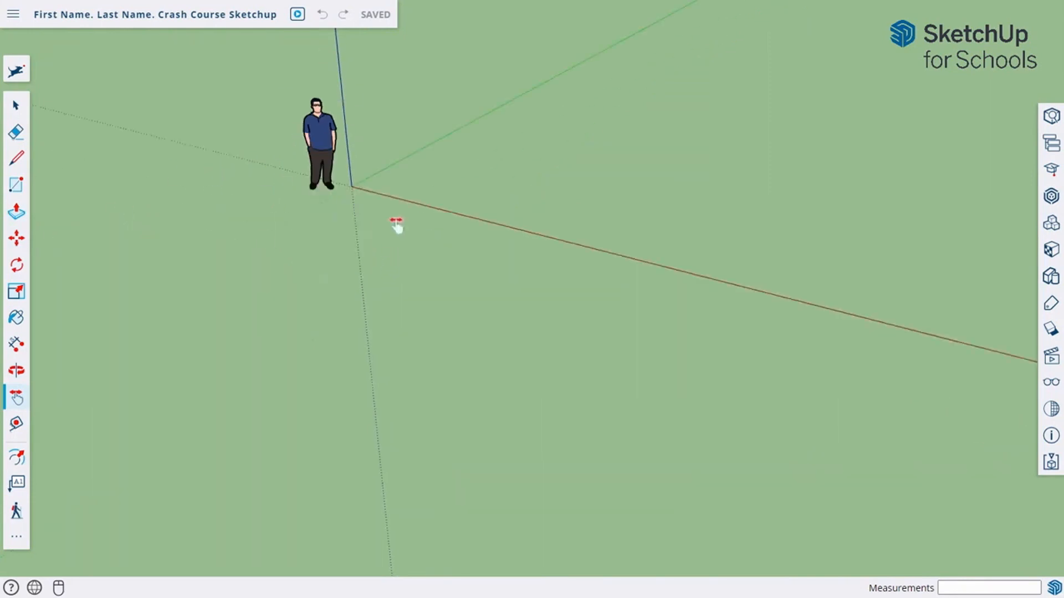
pyautogui.moveTo(377, 161); pyautogui.dragTo(391, 228)
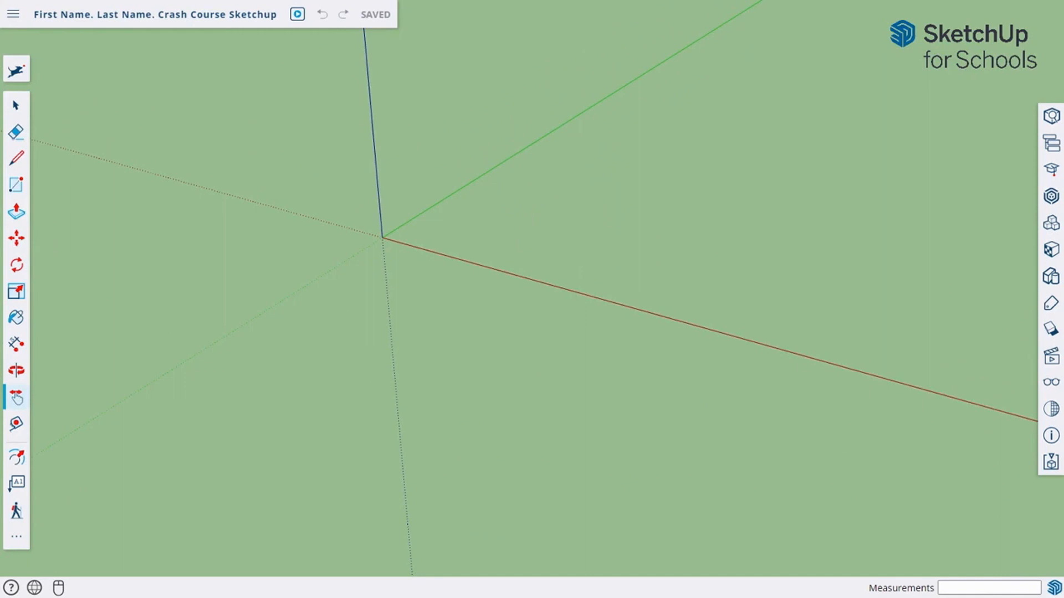
pyautogui.moveTo(488, 204); pyautogui.dragTo(230, 314)
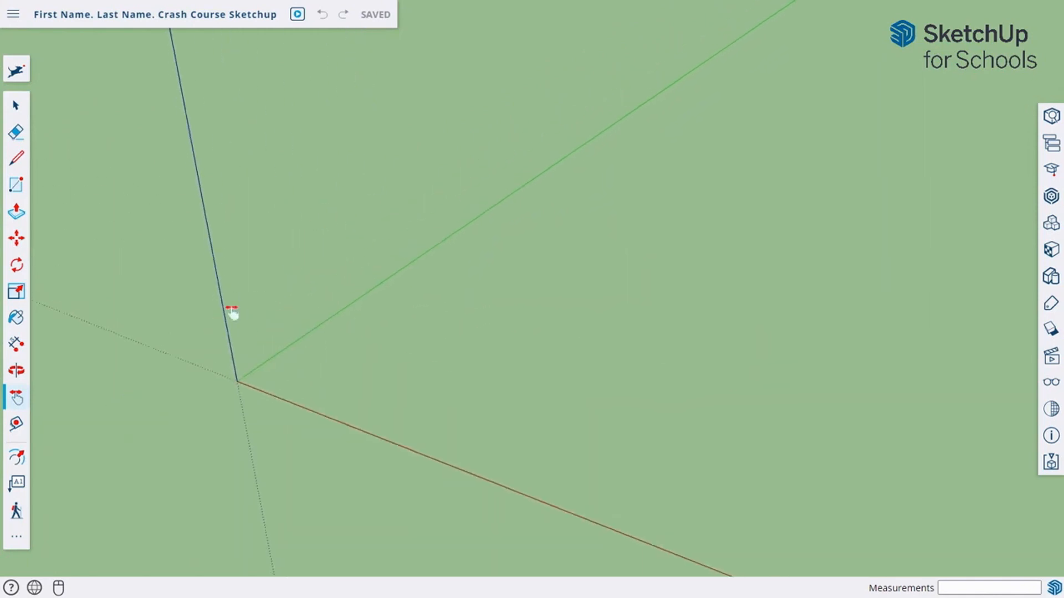
pyautogui.moveTo(230, 314); pyautogui.dragTo(493, 169, button='middle')
pyautogui.moveTo(241, 469); pyautogui.dragTo(202, 259)
pyautogui.scroll(3, 227, 223)
pyautogui.moveTo(228, 224); pyautogui.dragTo(152, 123, button='middle')
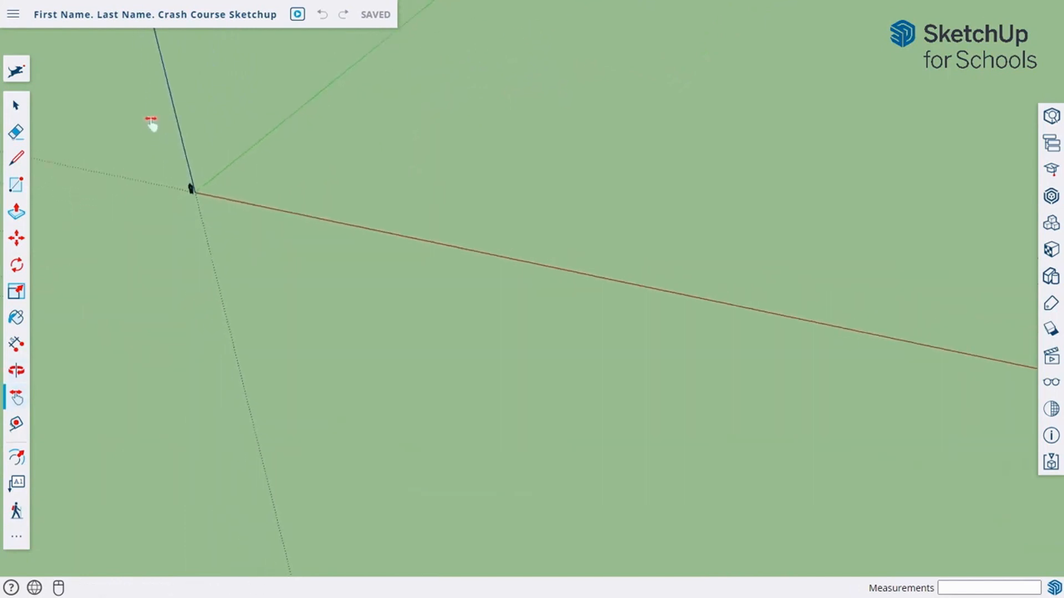
pyautogui.scroll(4, 153, 125)
pyautogui.scroll(3, 197, 243)
pyautogui.moveTo(348, 301); pyautogui.dragTo(343, 238)
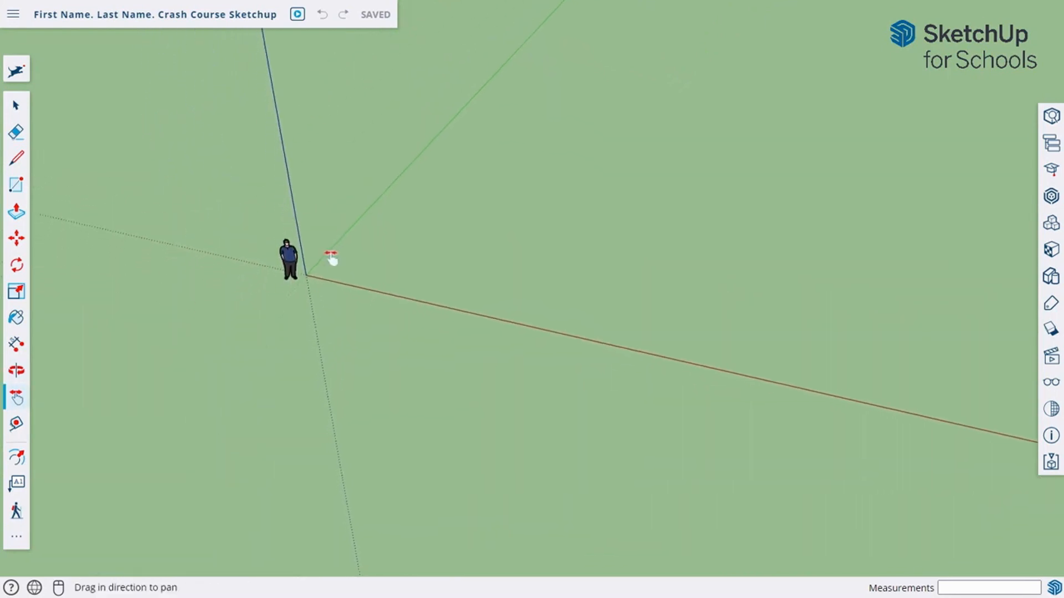
pyautogui.scroll(3, 327, 255)
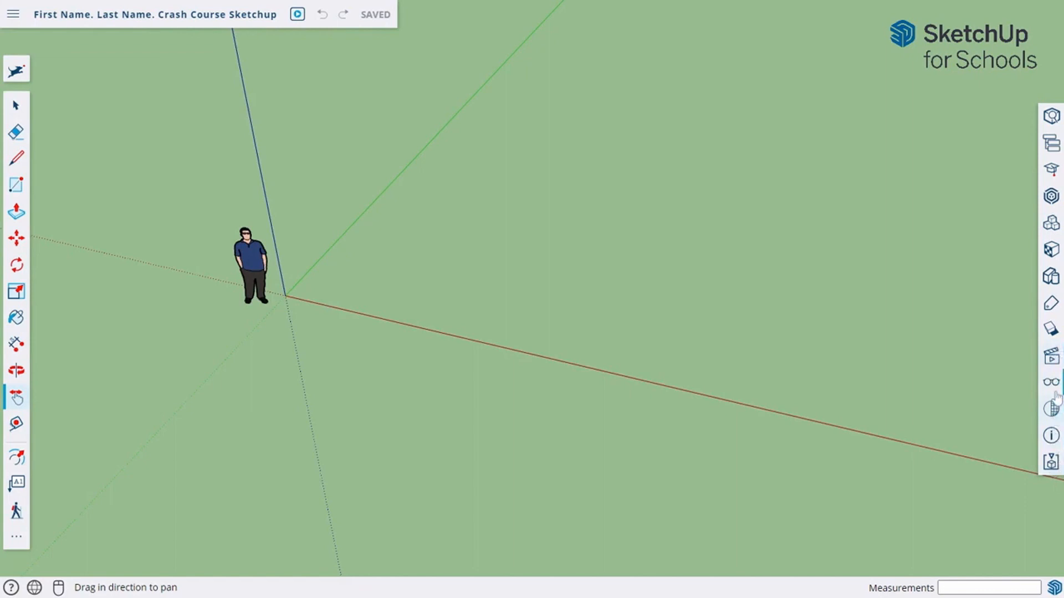
# Step: Save the current camera view as Scene 1 in the Scenes panel
pyautogui.click(1051, 361)
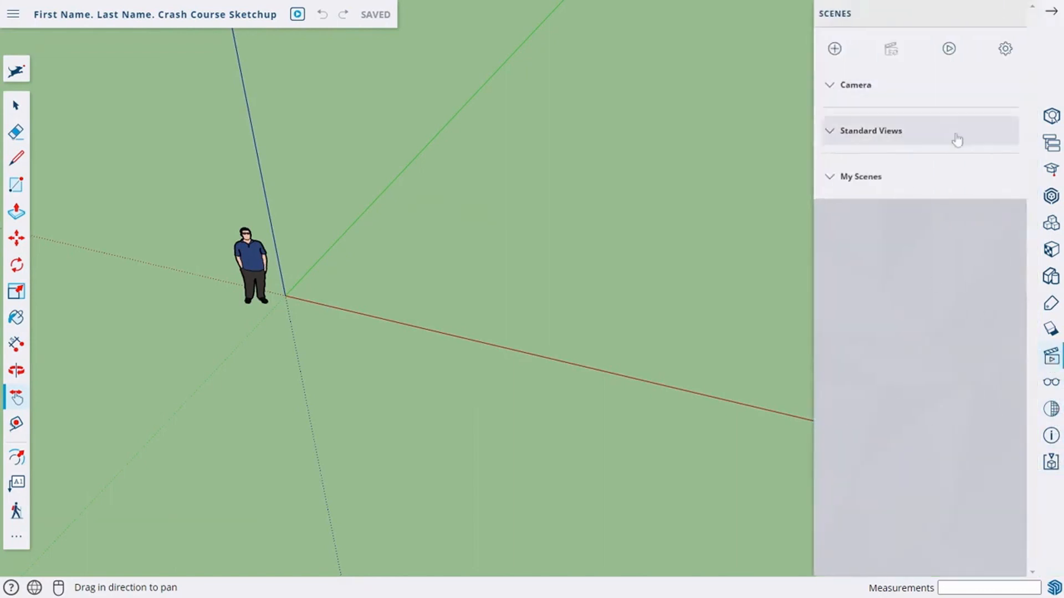
pyautogui.click(846, 183)
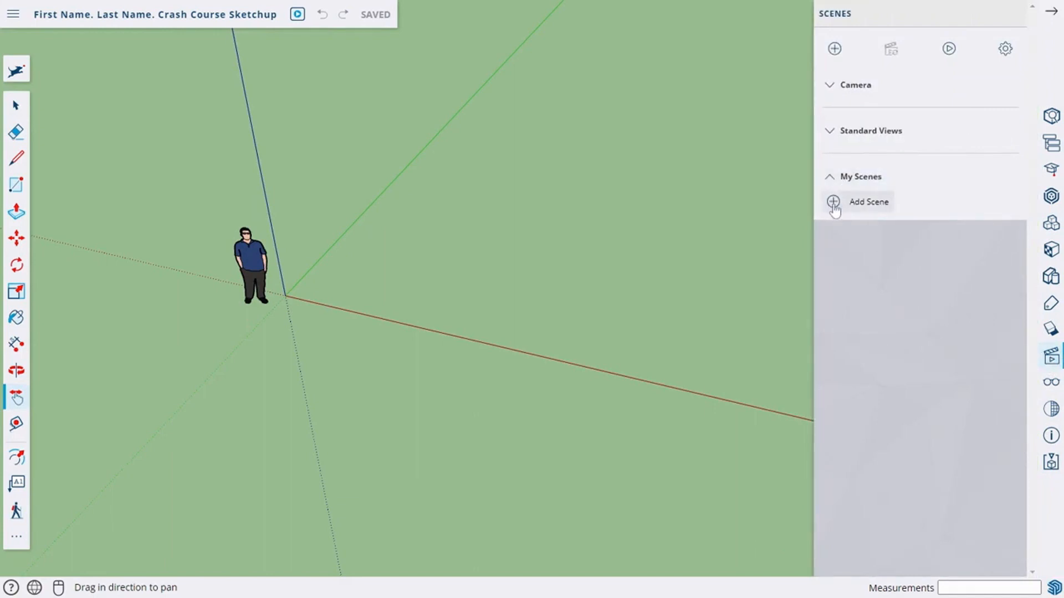
pyautogui.click(834, 202)
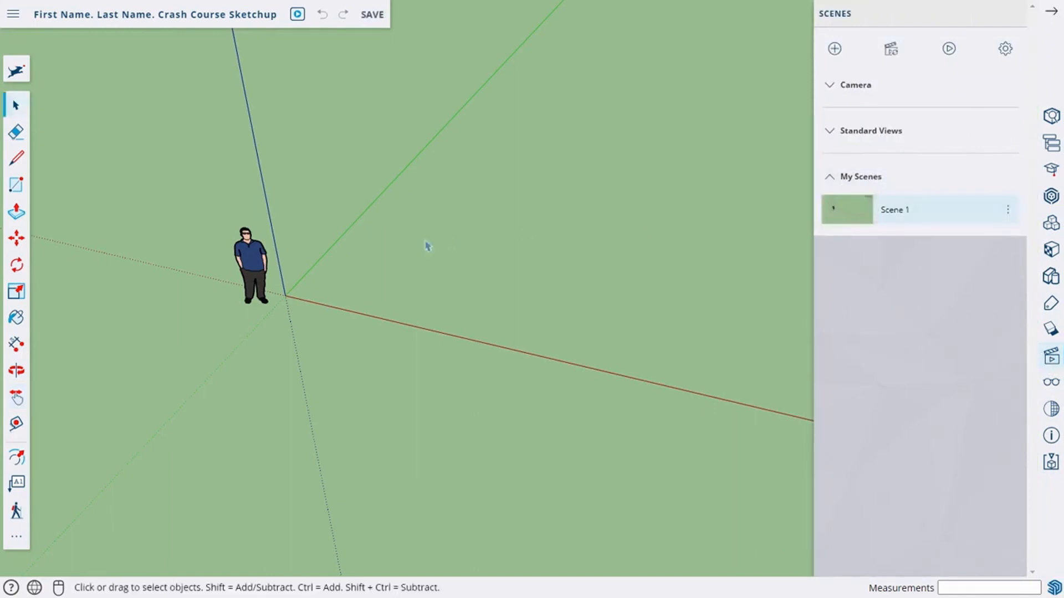
pyautogui.scroll(-10, 505, 233)
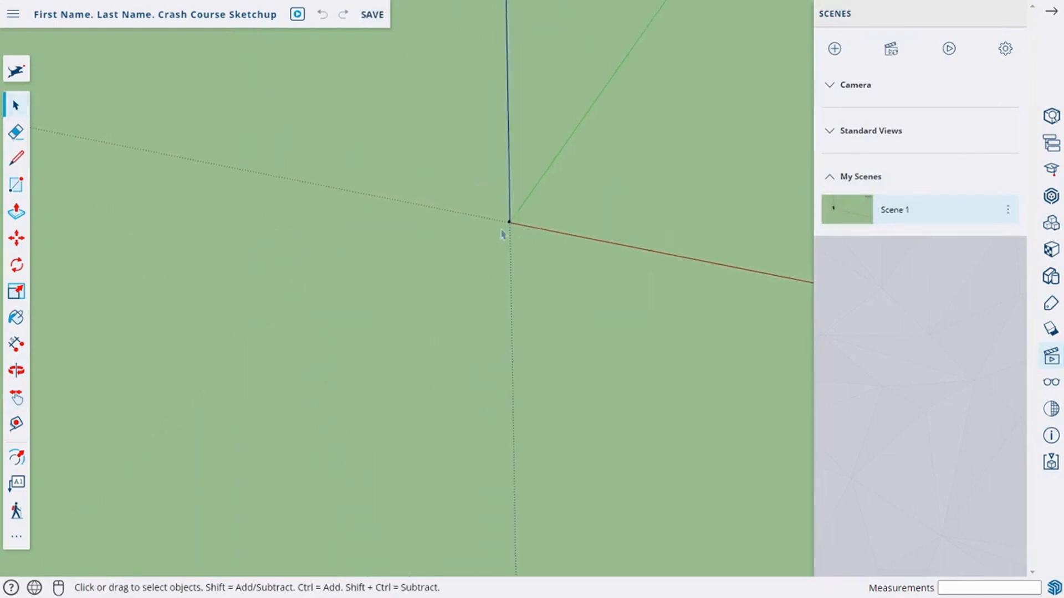
pyautogui.click(1052, 13)
# Step: Orbit away from the view, then return the camera to the saved Scene 1
pyautogui.scroll(-10, 644, 247)
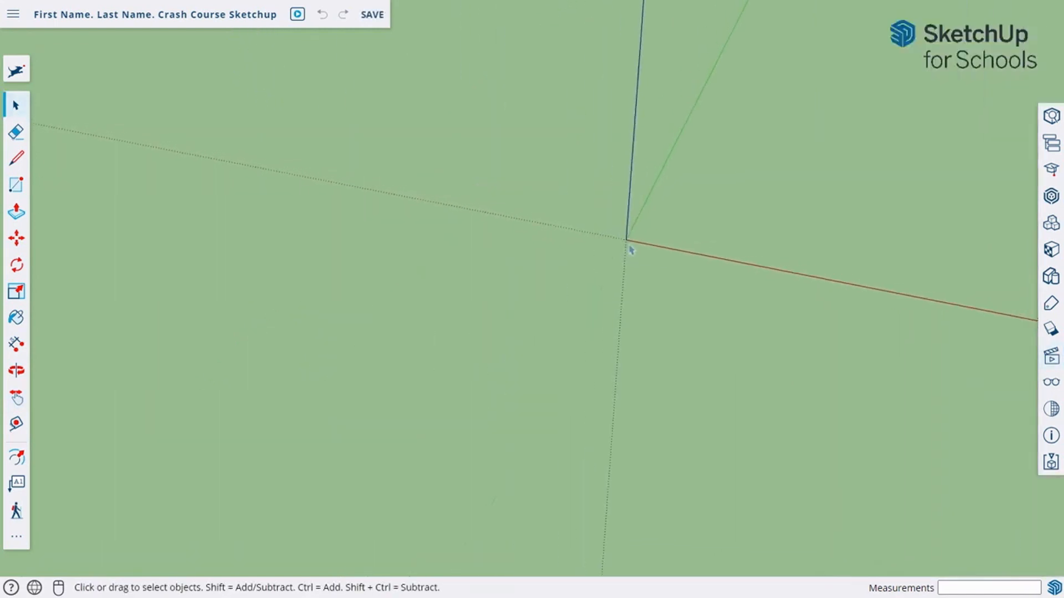
pyautogui.moveTo(724, 204); pyautogui.dragTo(724, 258, button='middle')
pyautogui.scroll(-1, 846, 223)
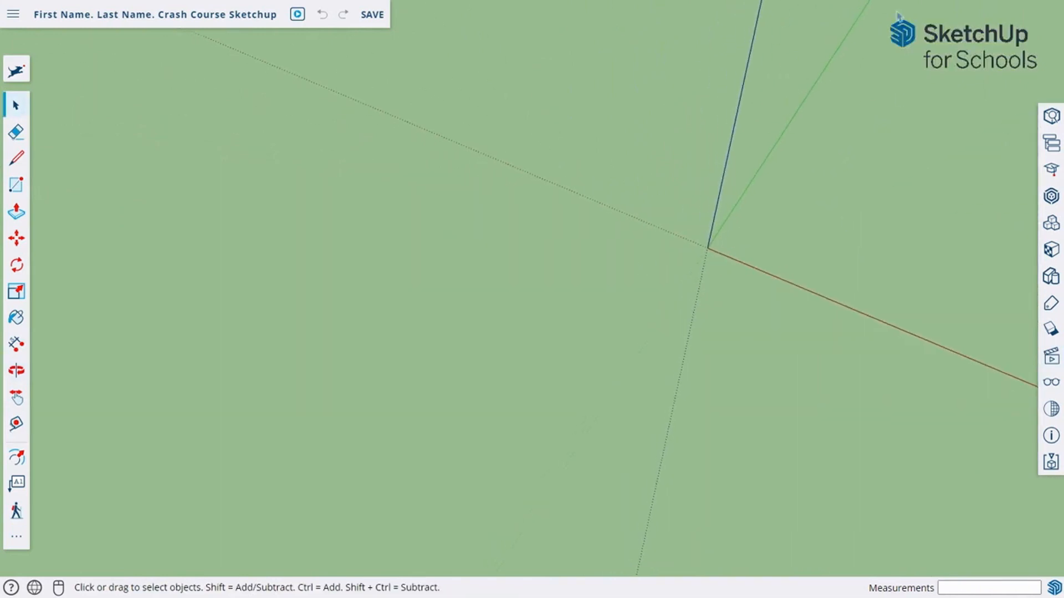
pyautogui.click(1048, 359)
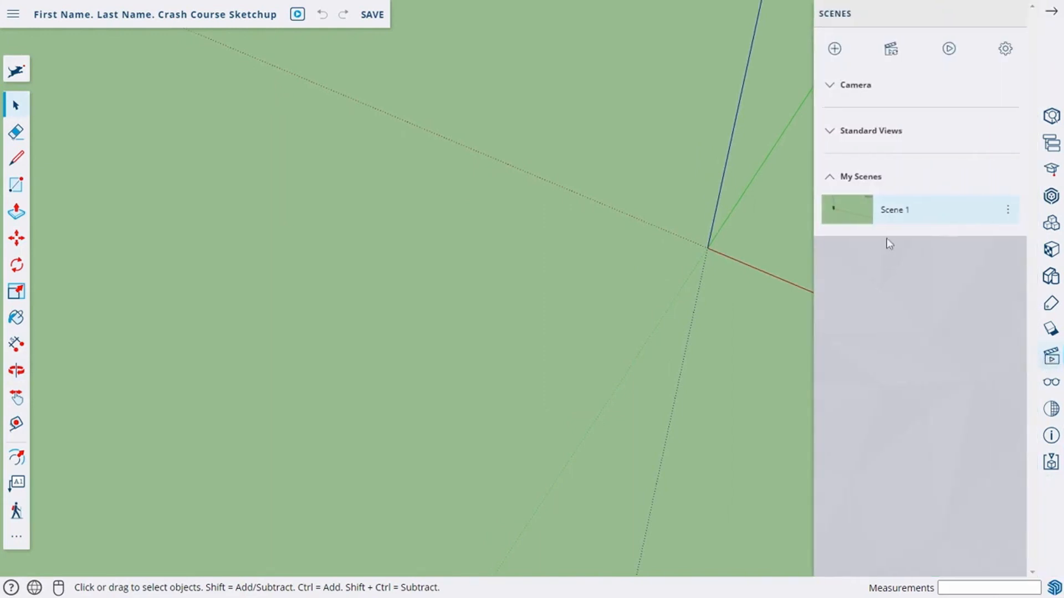
pyautogui.click(854, 208)
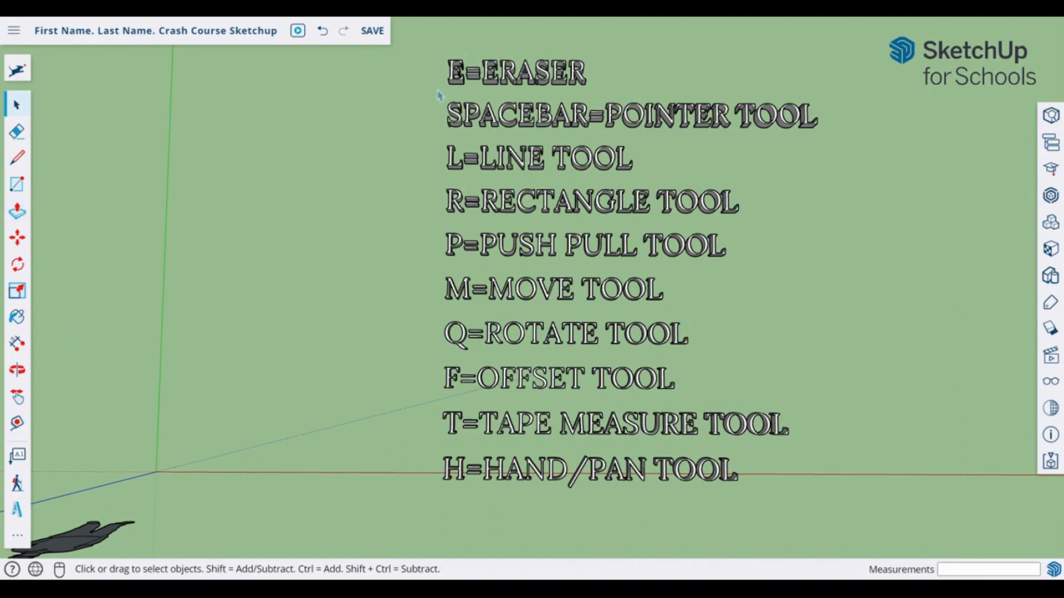
pyautogui.press('e')
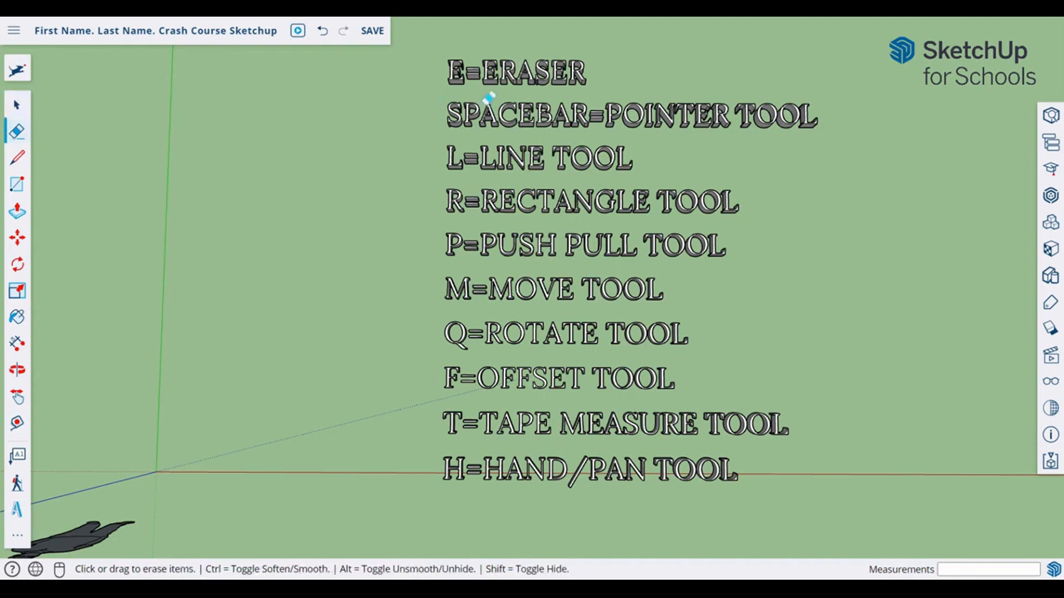
pyautogui.press('space')
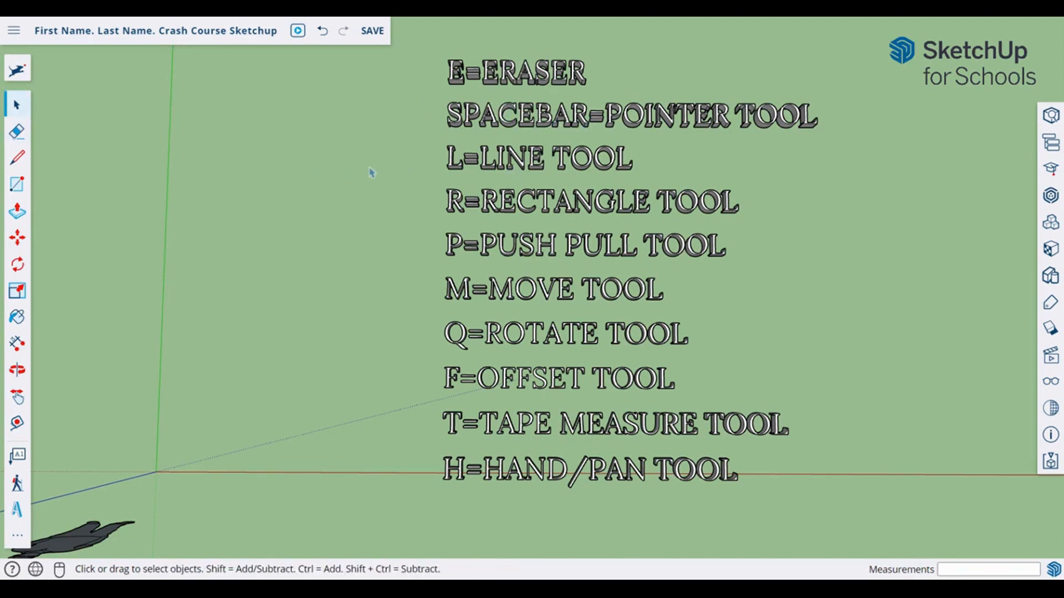
pyautogui.press('l')
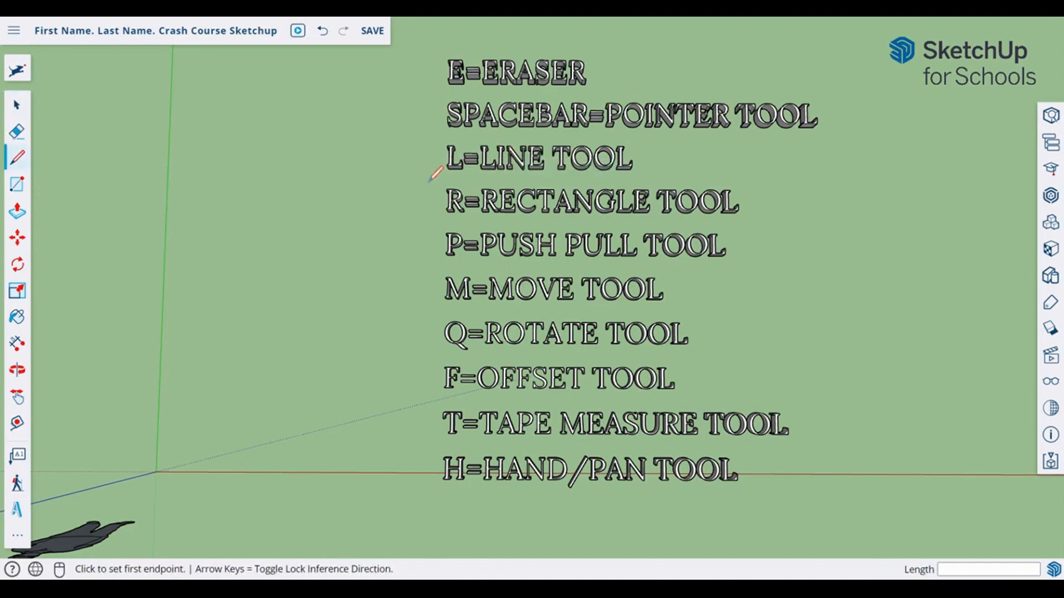
pyautogui.press('r')
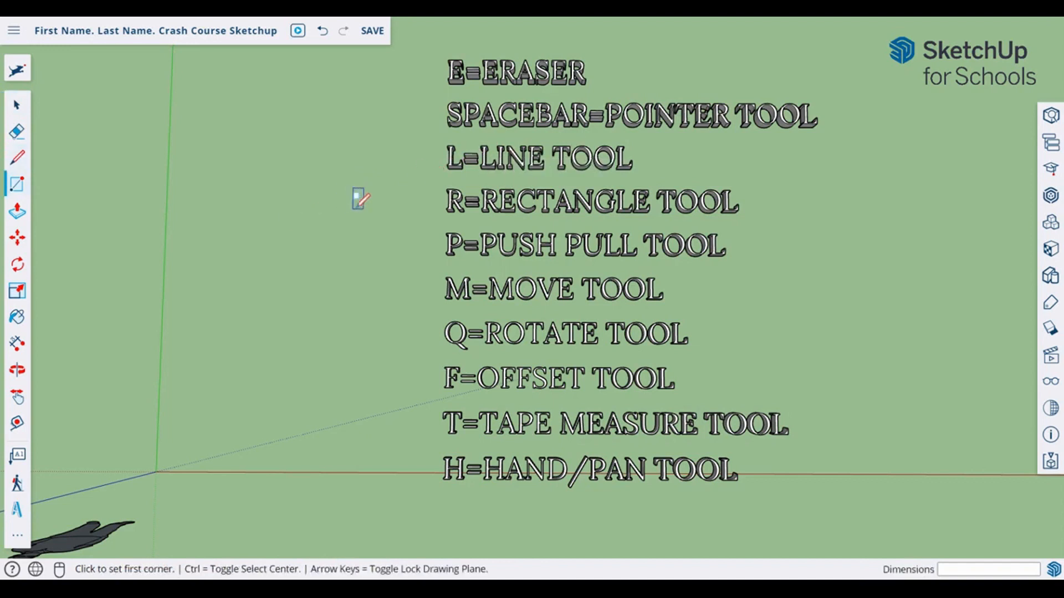
pyautogui.press('p')
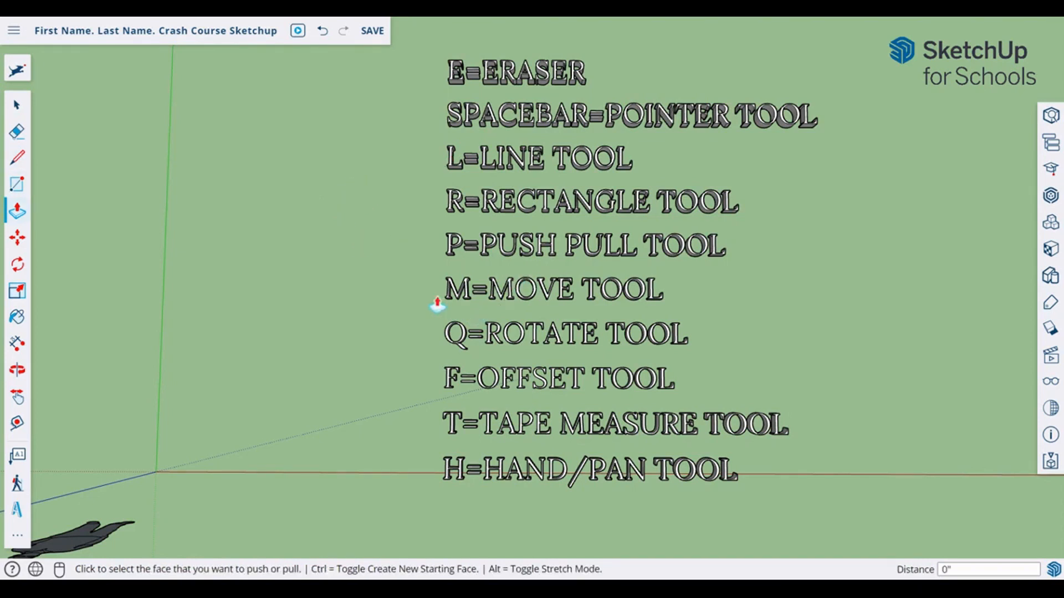
pyautogui.press('m')
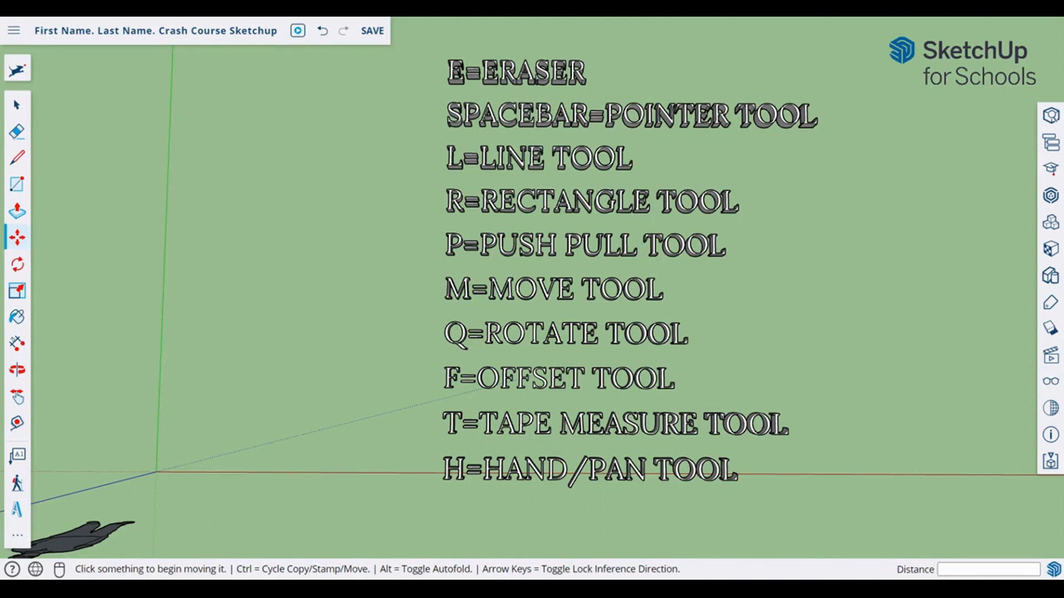
pyautogui.press('h')
pyautogui.moveTo(537, 332); pyautogui.dragTo(515, 361)
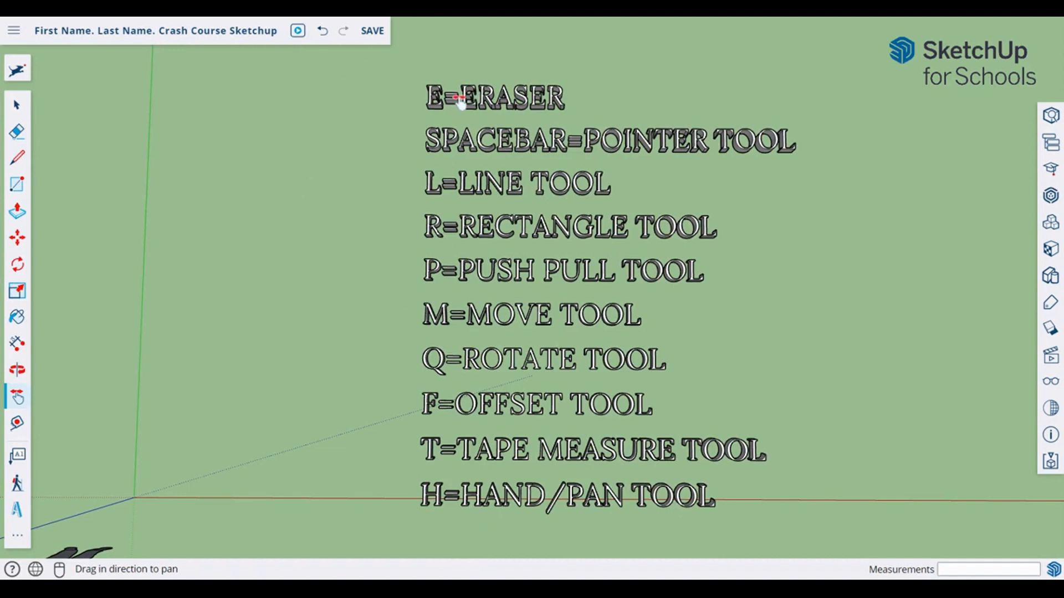
pyautogui.press('c')
pyautogui.click(211, 211)
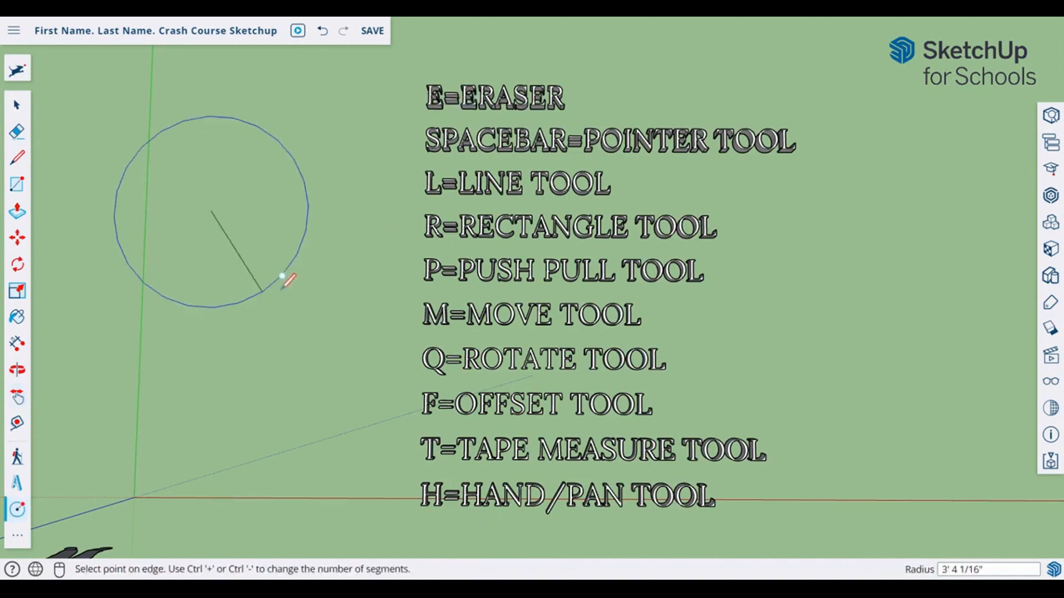
pyautogui.click(281, 269)
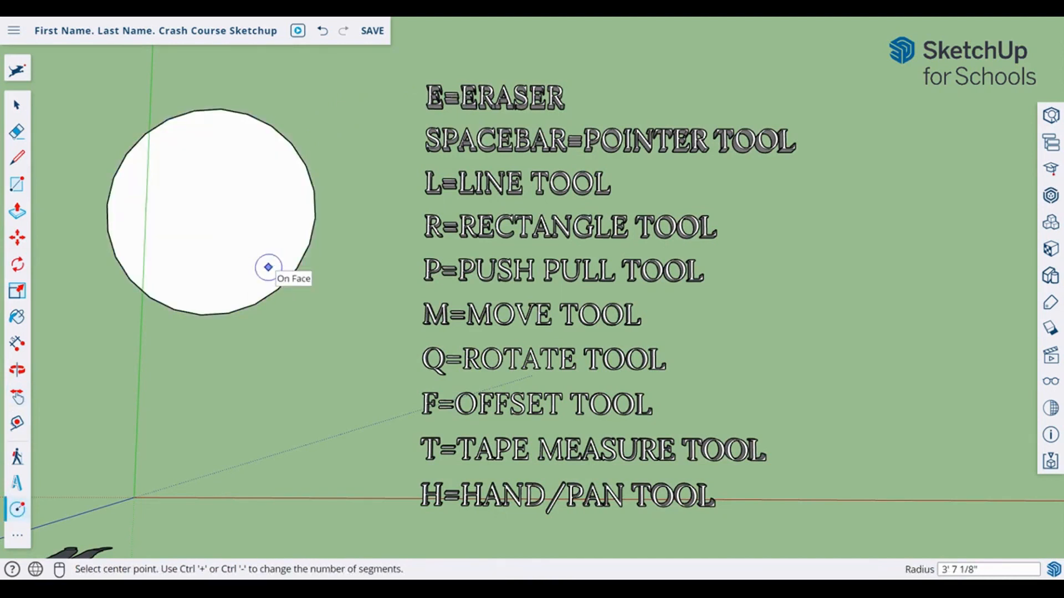
pyautogui.hotkey('ctrl', 'z')
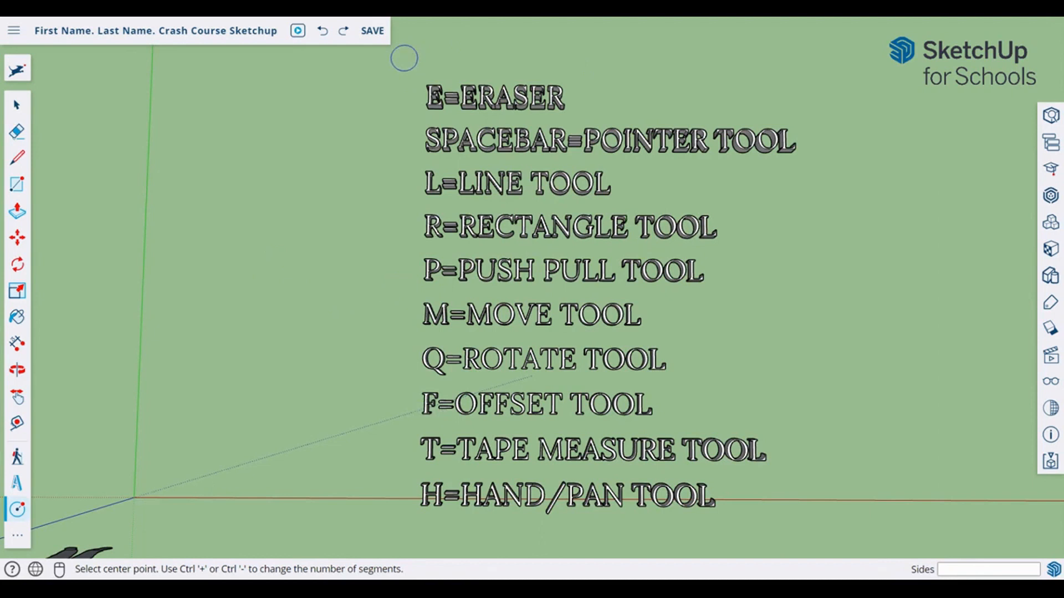
# Step: Orbit, pan and zoom until the person figure is centred beside the flat shortcut lettering
pyautogui.moveTo(692, 357); pyautogui.dragTo(389, 168, button='middle')
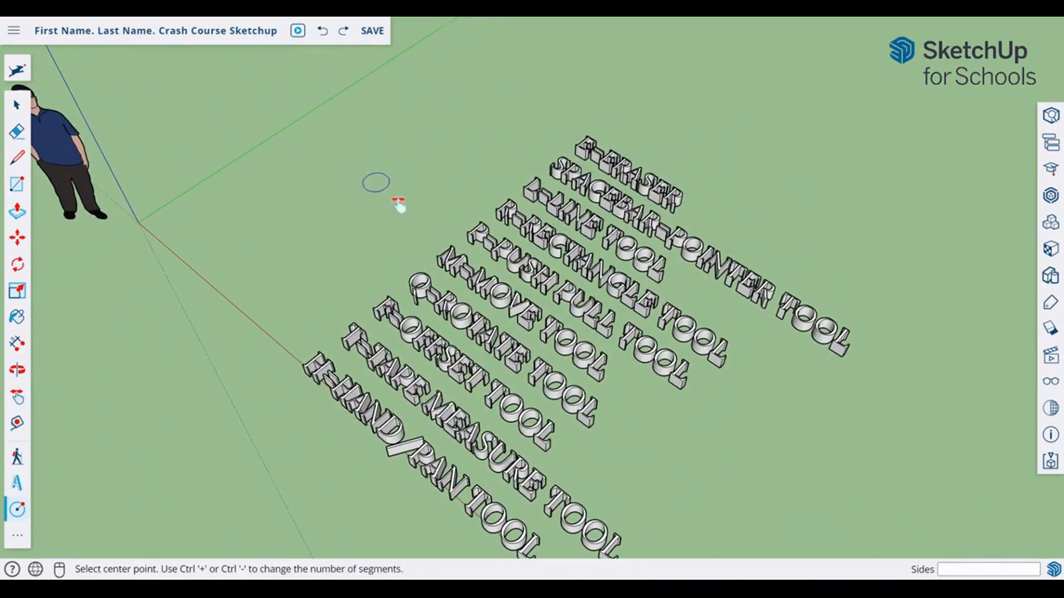
pyautogui.keyDown('shift'); pyautogui.moveTo(398, 205); pyautogui.dragTo(624, 290, button='middle'); pyautogui.keyUp('shift')
pyautogui.keyDown('shift'); pyautogui.moveTo(550, 294); pyautogui.dragTo(601, 236, button='middle'); pyautogui.keyUp('shift')
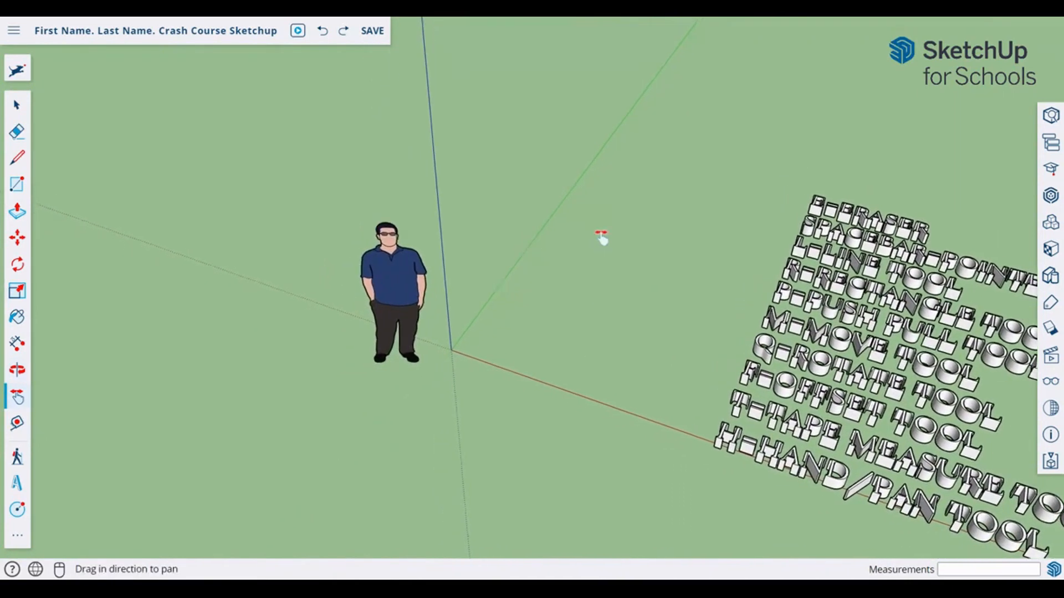
pyautogui.moveTo(601, 237); pyautogui.dragTo(584, 225)
pyautogui.scroll(5, 470, 307)
pyautogui.scroll(-2, 495, 334)
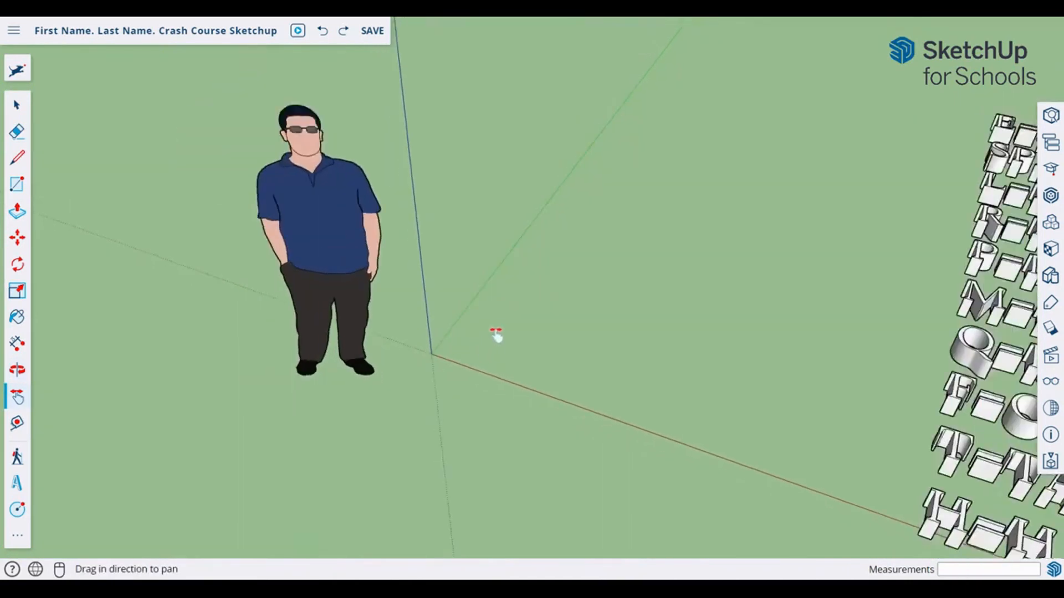
pyautogui.scroll(-3, 495, 335)
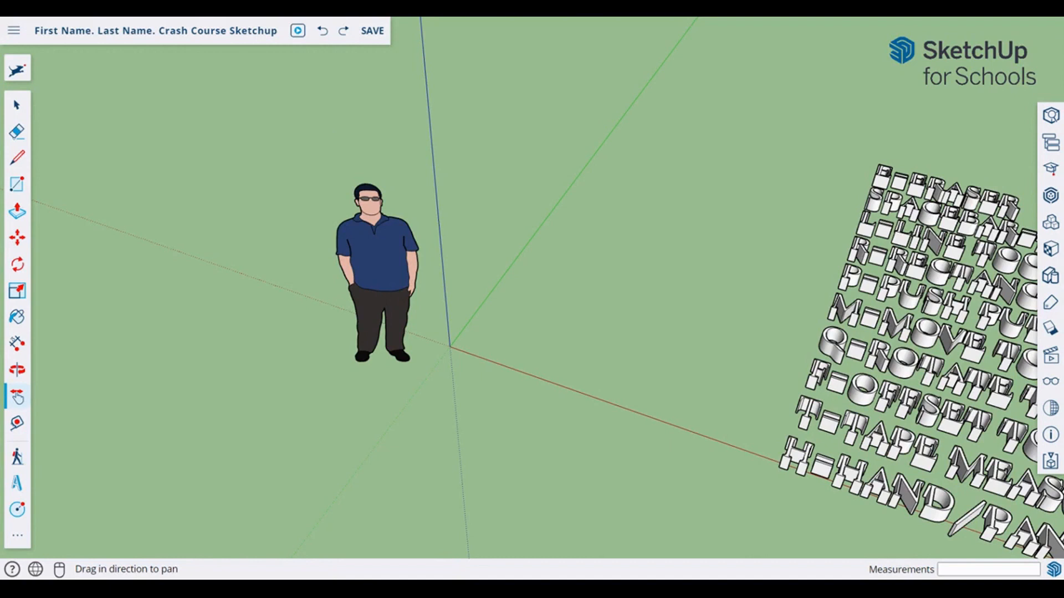
# Step: Draw a rectangle from the origin and pull it up 5' 6 13/16" into a tall box
pyautogui.press('r')
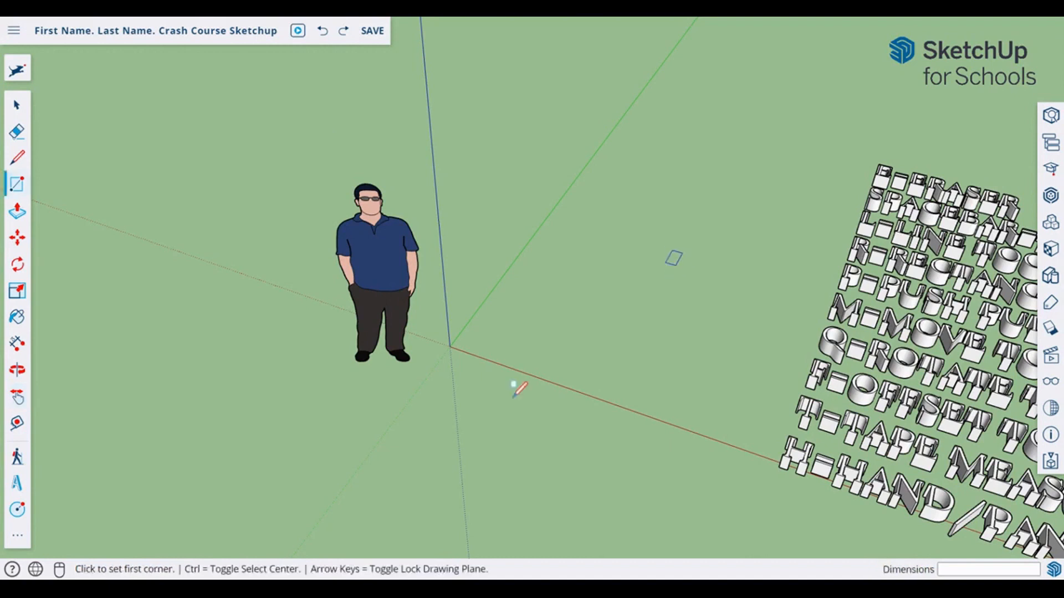
pyautogui.click(449, 347)
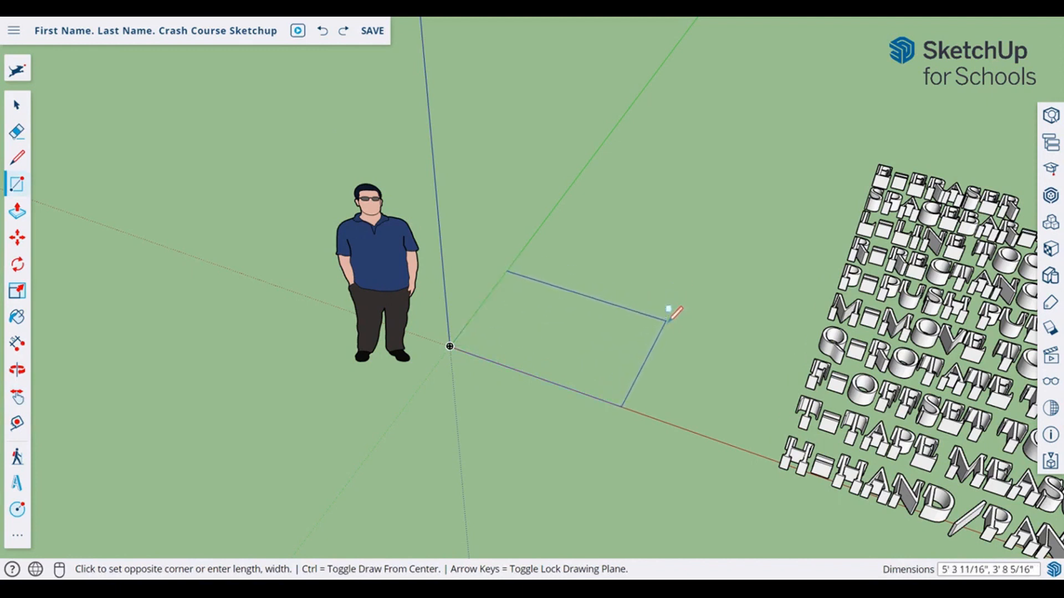
pyautogui.click(665, 322)
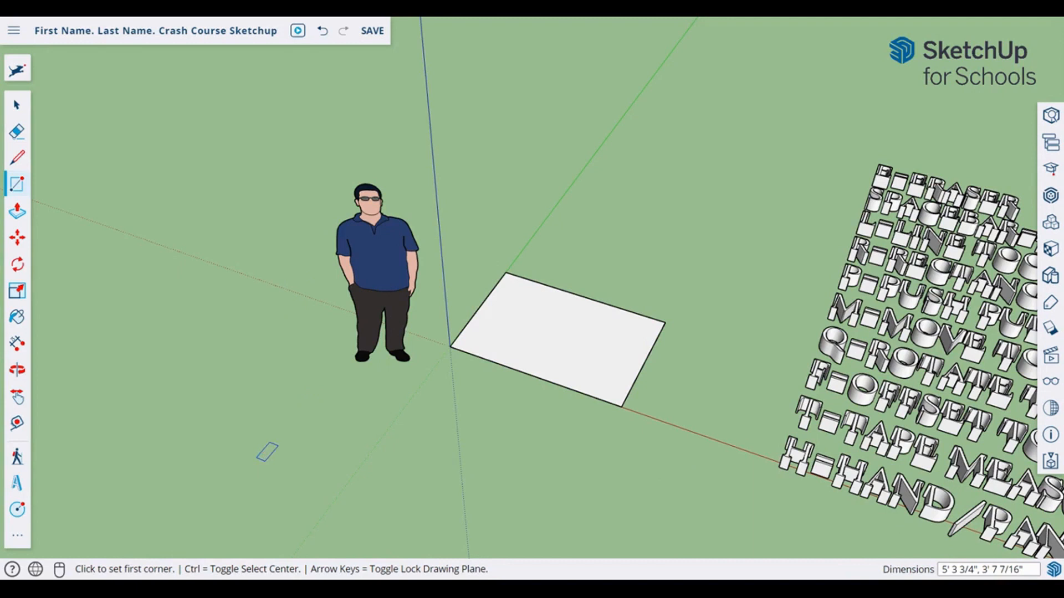
pyautogui.press('p')
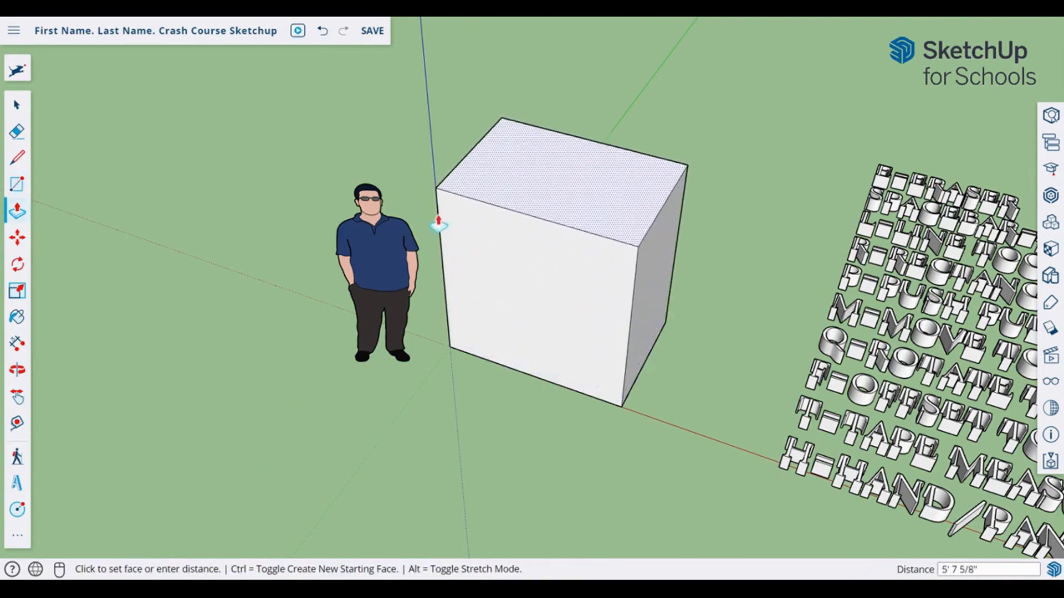
pyautogui.click(439, 220)
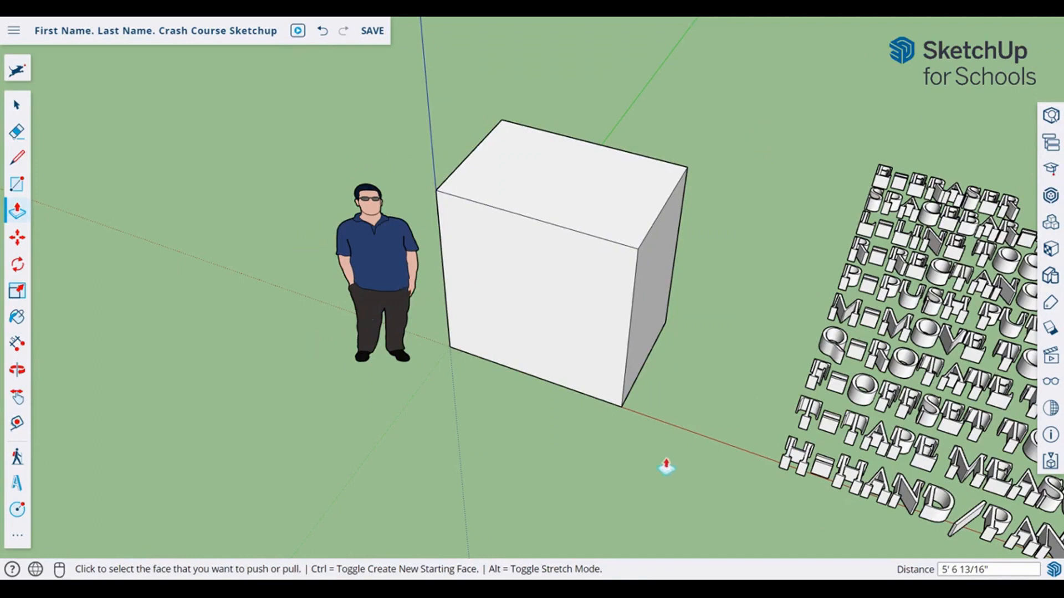
pyautogui.moveTo(665, 467); pyautogui.dragTo(635, 363, button='middle')
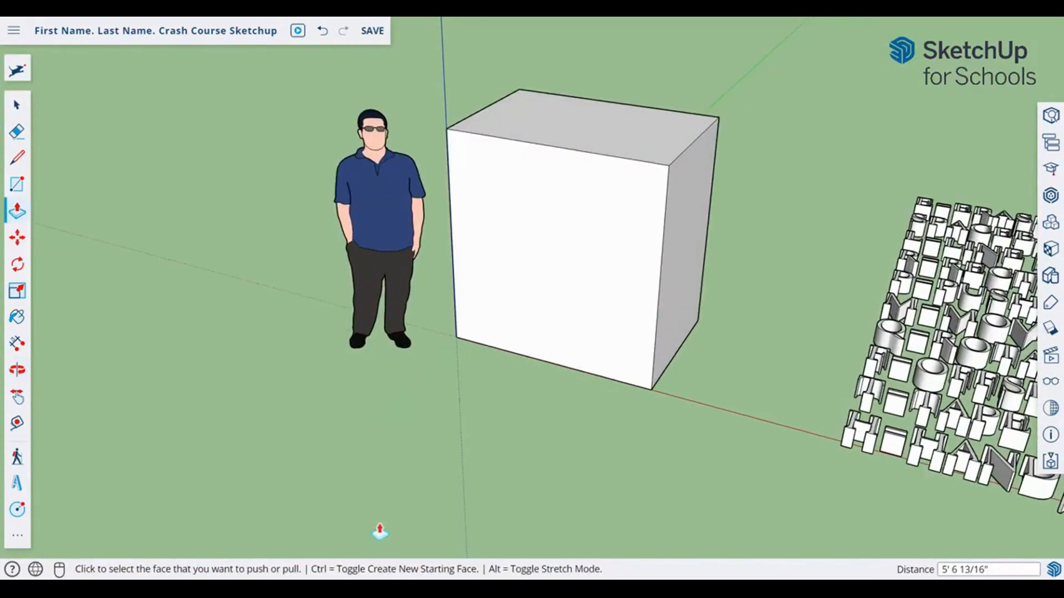
pyautogui.scroll(-3, 493, 254)
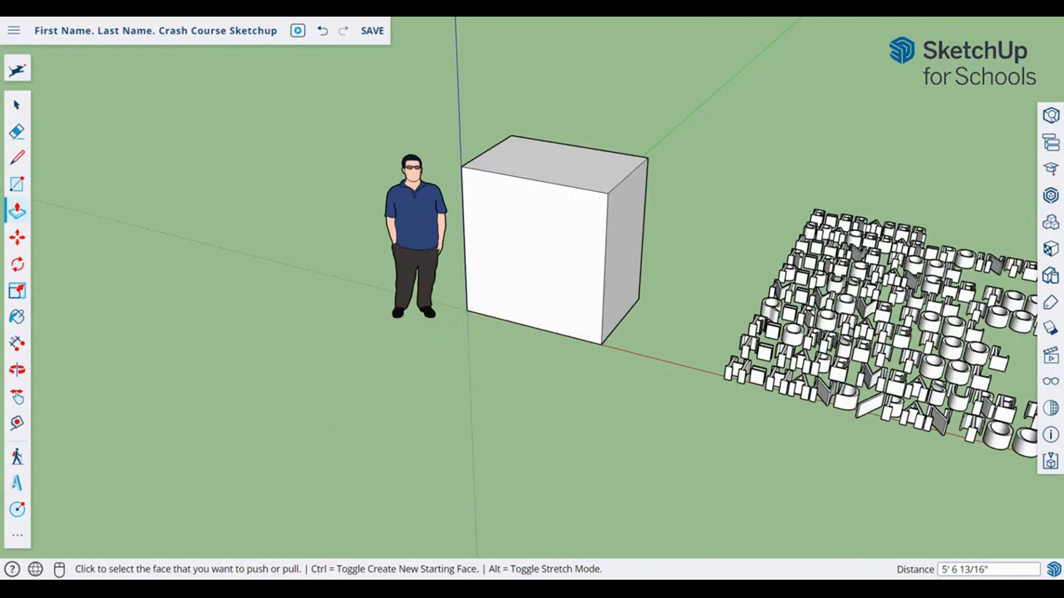
# Step: Place a guide 3' 1 15/16" across the front face and draw a vertical line there to split it
pyautogui.press('t')
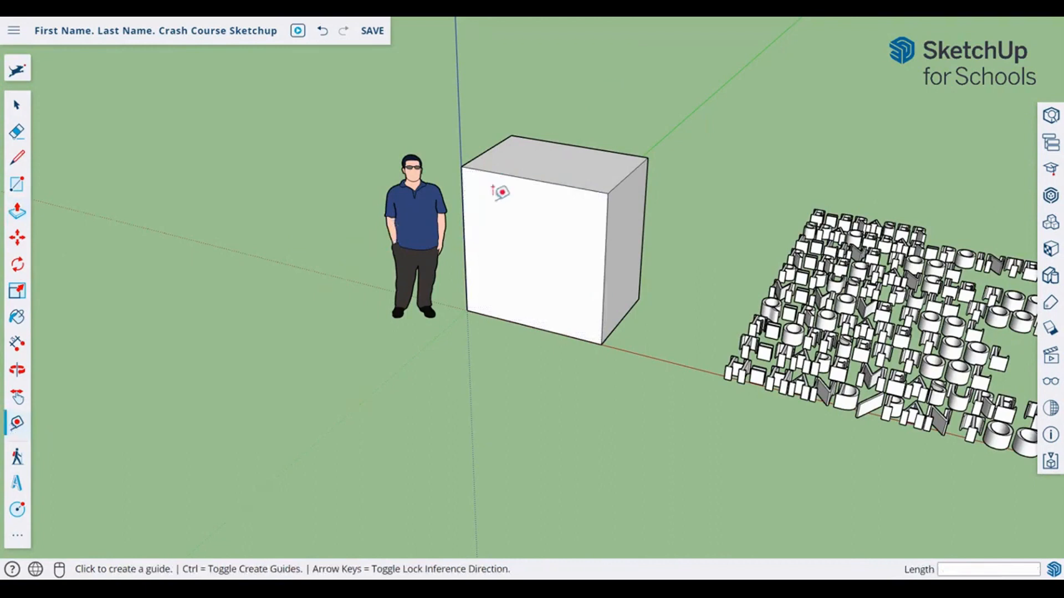
pyautogui.scroll(3, 482, 271)
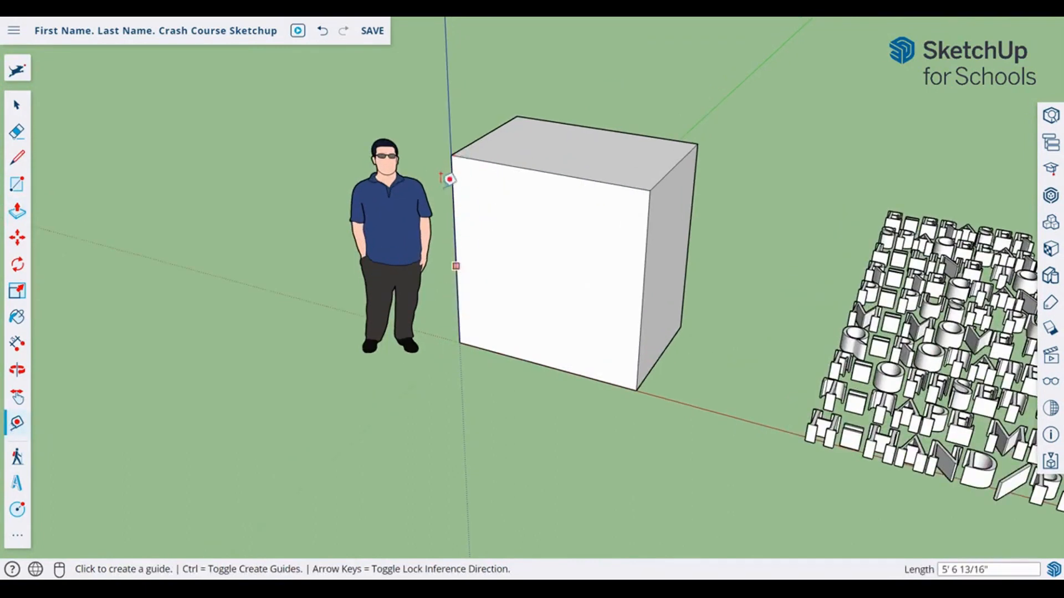
pyautogui.click(450, 180)
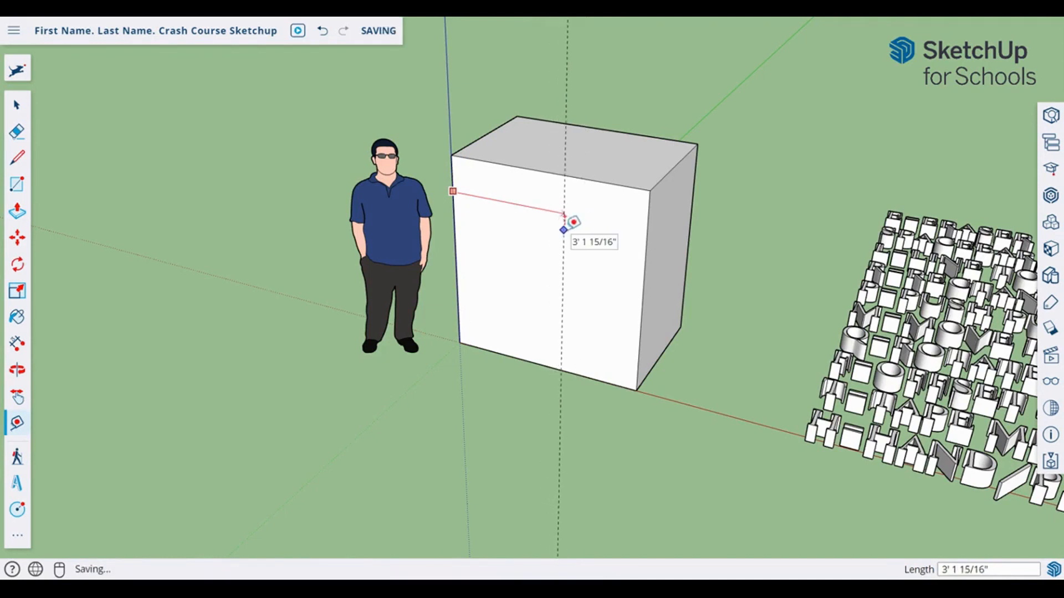
pyautogui.click(564, 214)
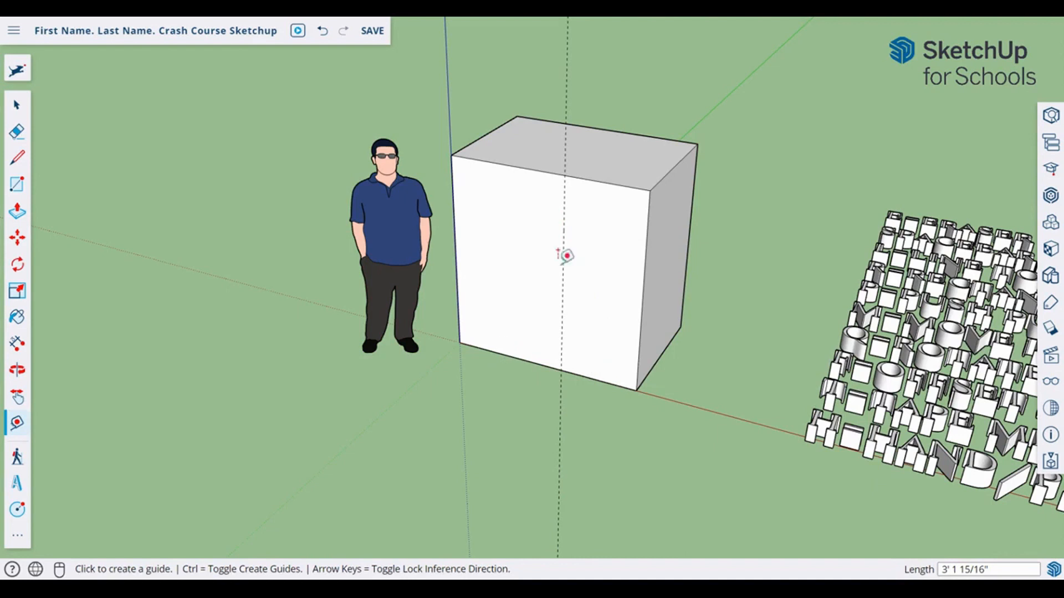
pyautogui.press('l')
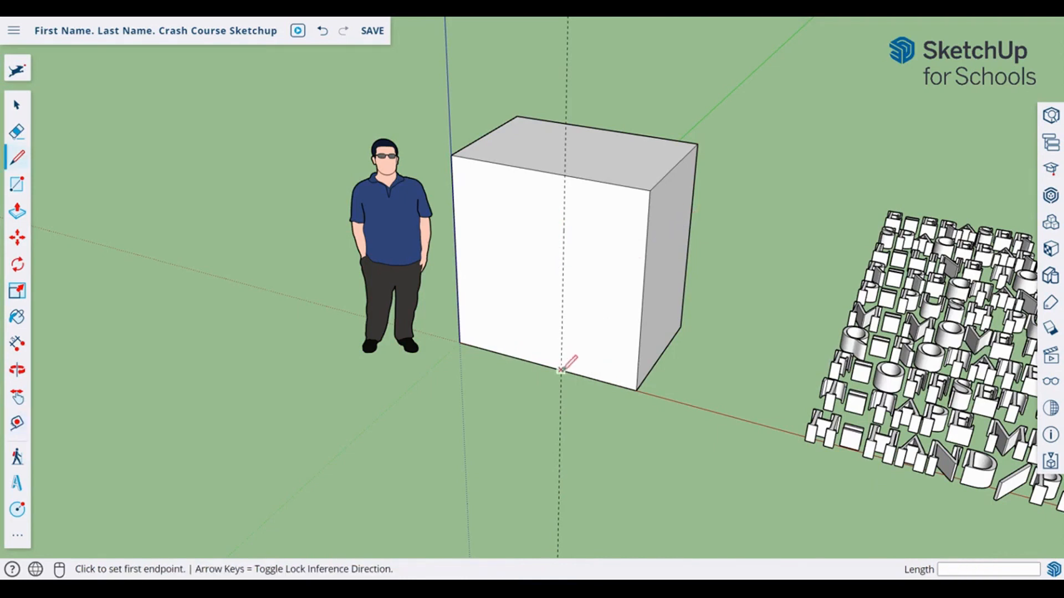
pyautogui.click(561, 370)
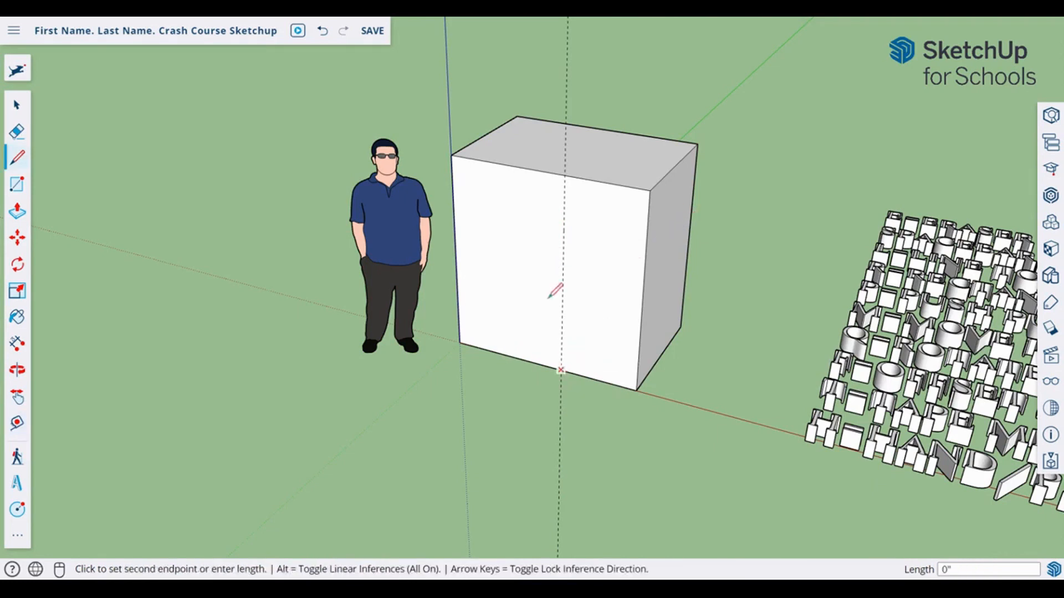
pyautogui.click(565, 175)
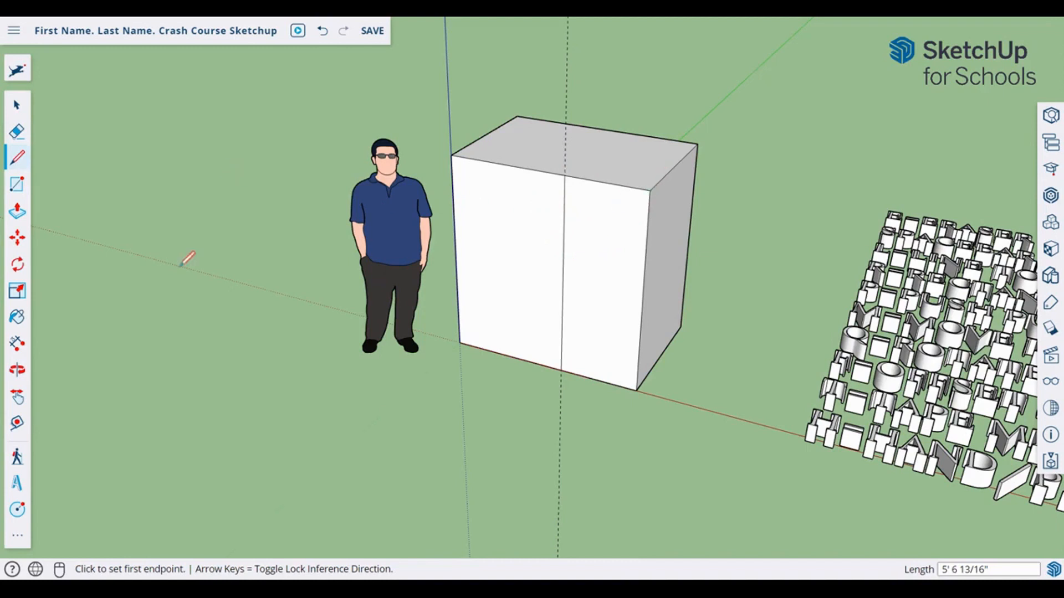
# Step: Push the right part of the front face back 1' 6 1/2" to form an L-shaped block
pyautogui.click(17, 213)
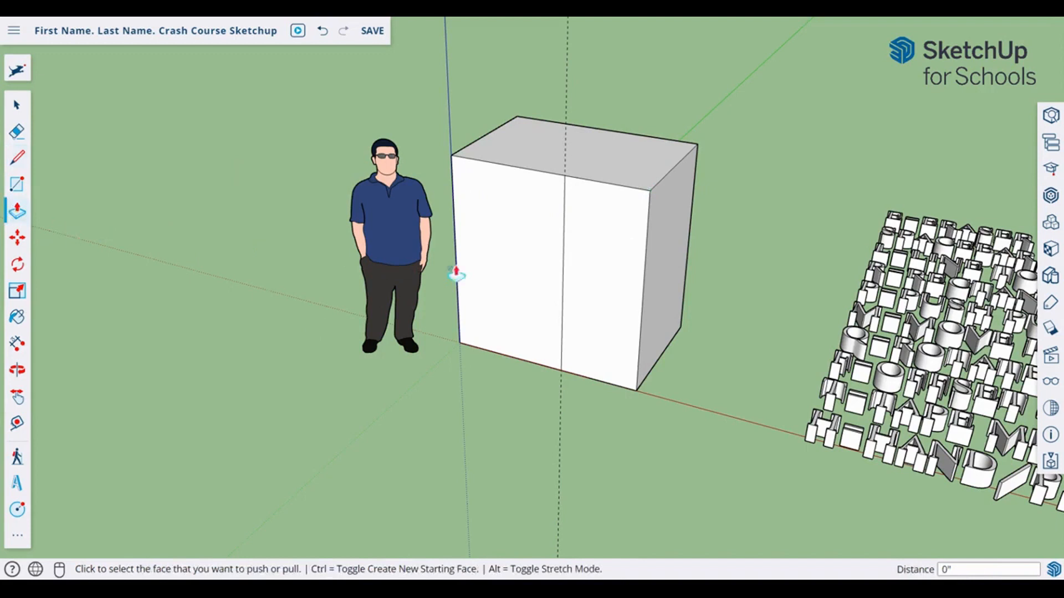
pyautogui.click(596, 274)
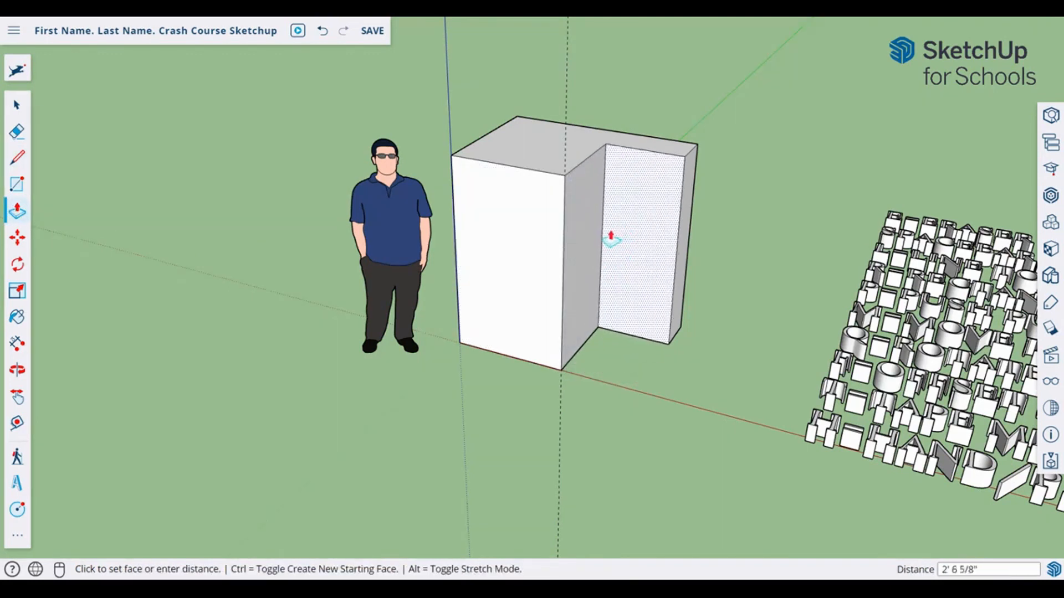
pyautogui.click(606, 239)
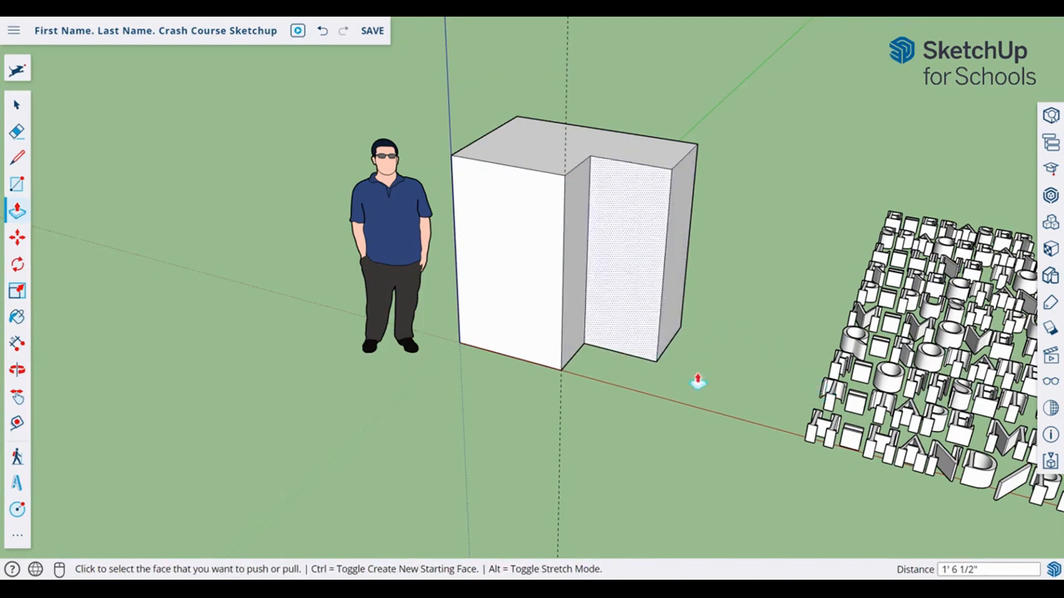
pyautogui.press('o')
pyautogui.moveTo(651, 200); pyautogui.dragTo(715, 218)
pyautogui.press('p')
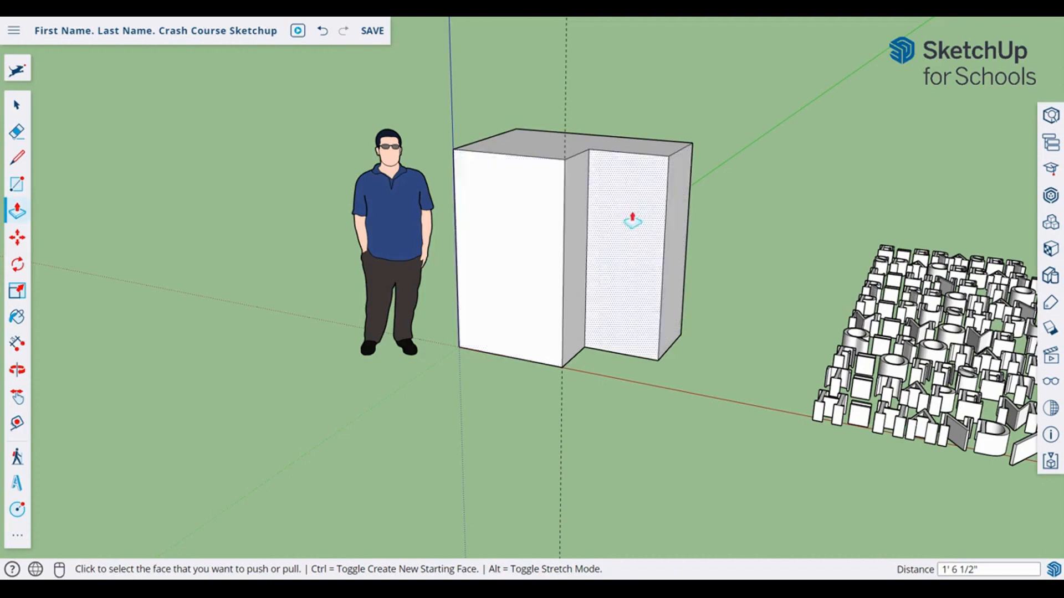
# Step: Draw a vertical line between the top and bottom edge midpoints, and a horizontal line from the left-edge midpoint
pyautogui.press('l')
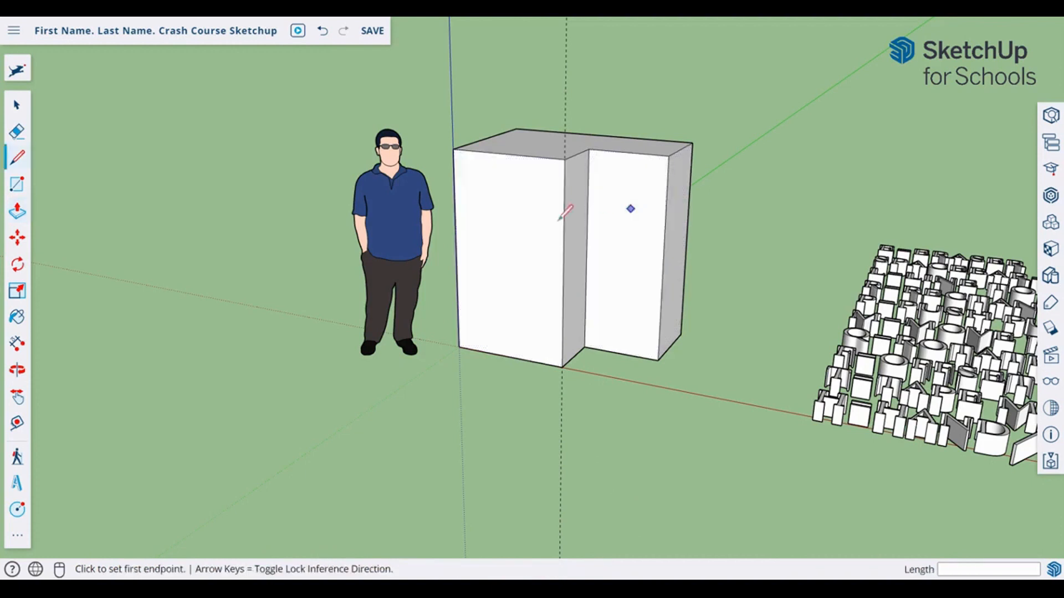
pyautogui.click(508, 153)
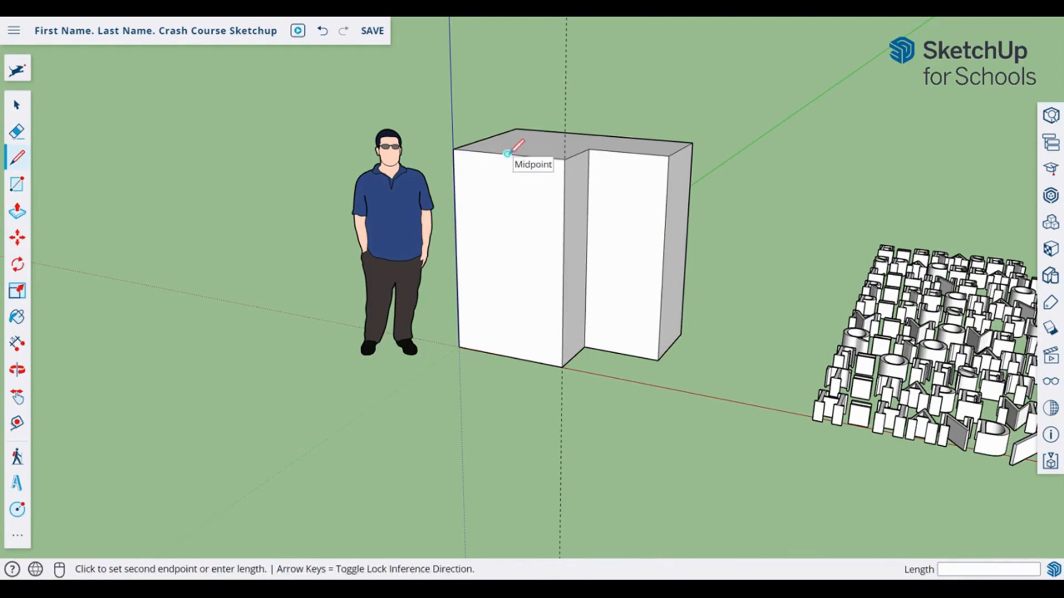
pyautogui.click(509, 356)
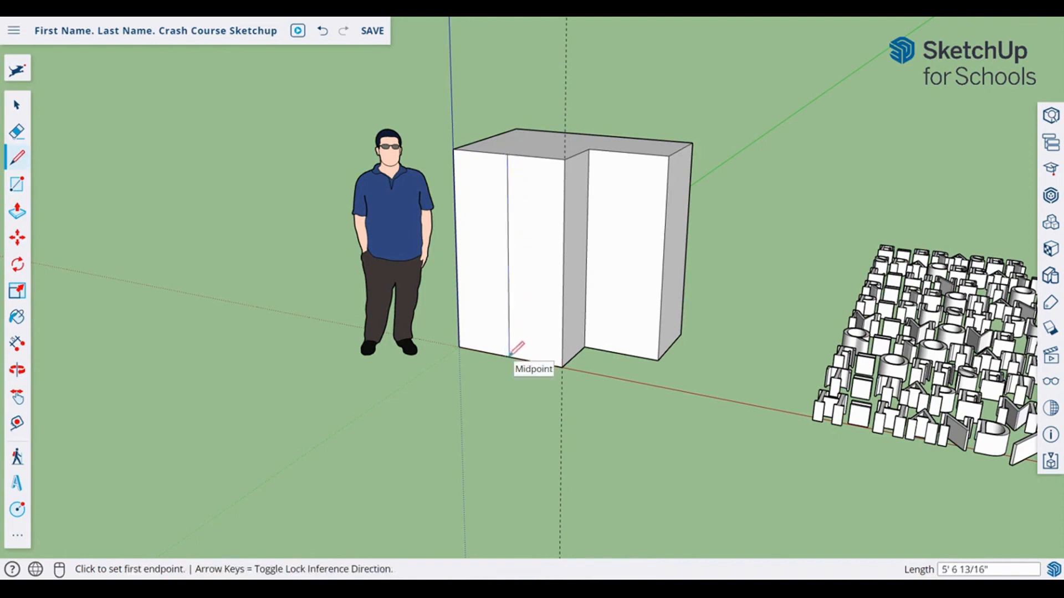
pyautogui.click(455, 252)
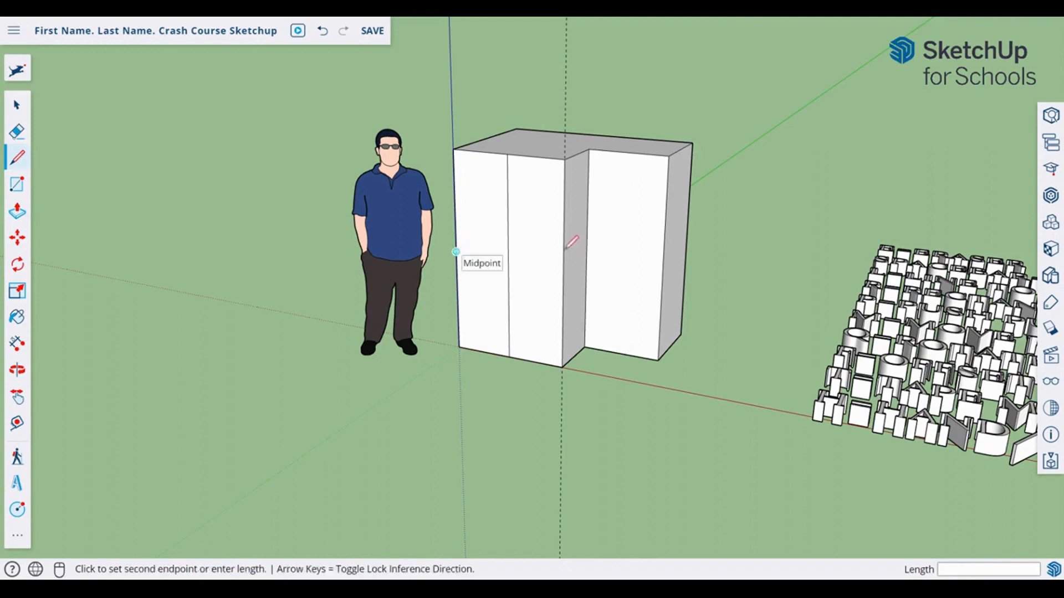
pyautogui.click(564, 267)
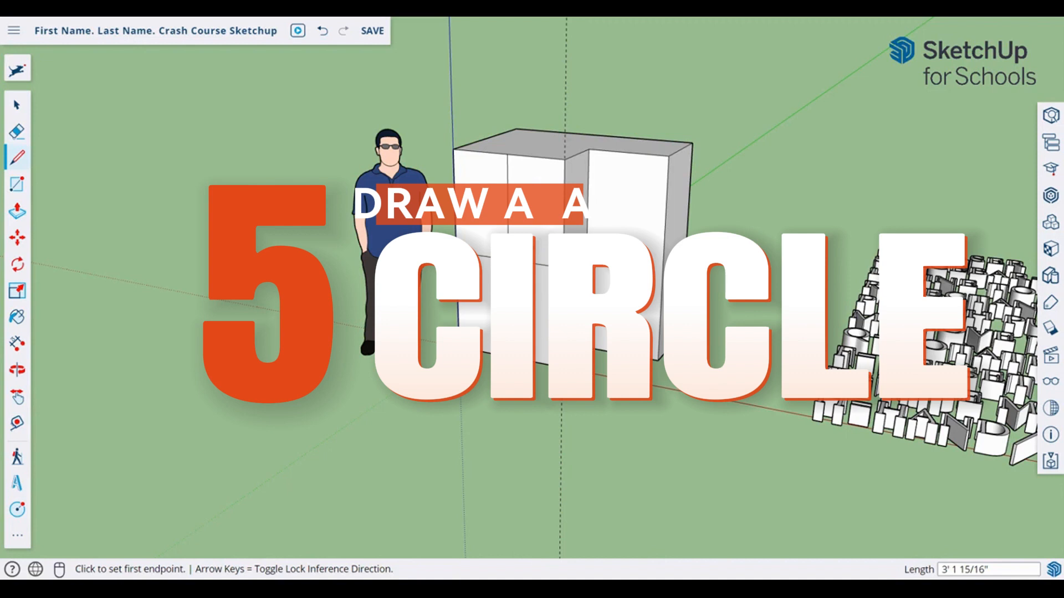
# Step: Draw a circle of radius 9 11/16" centred where the midpoint lines cross
pyautogui.press('c')
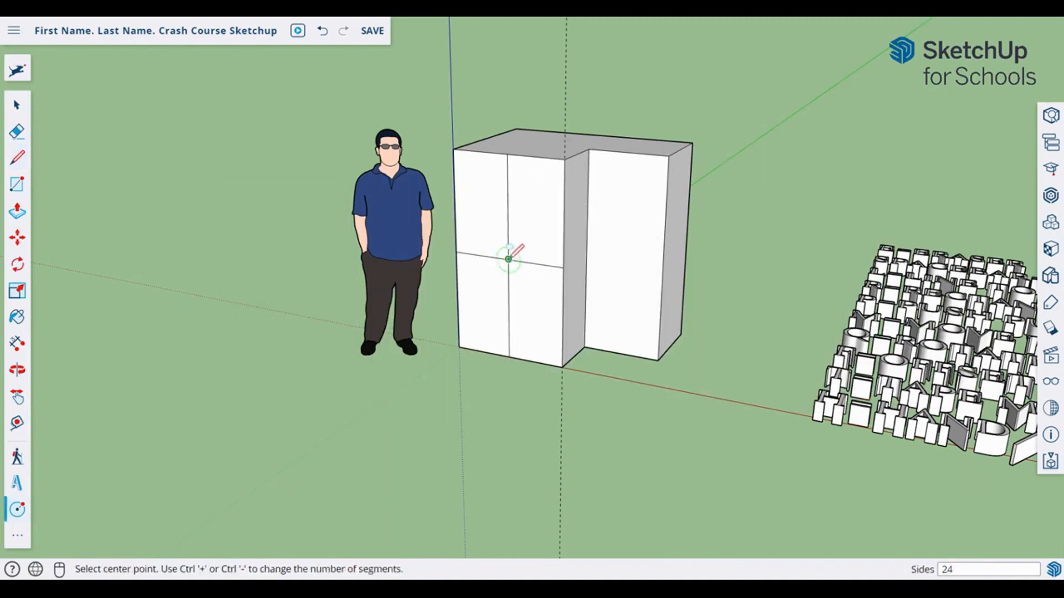
pyautogui.click(508, 259)
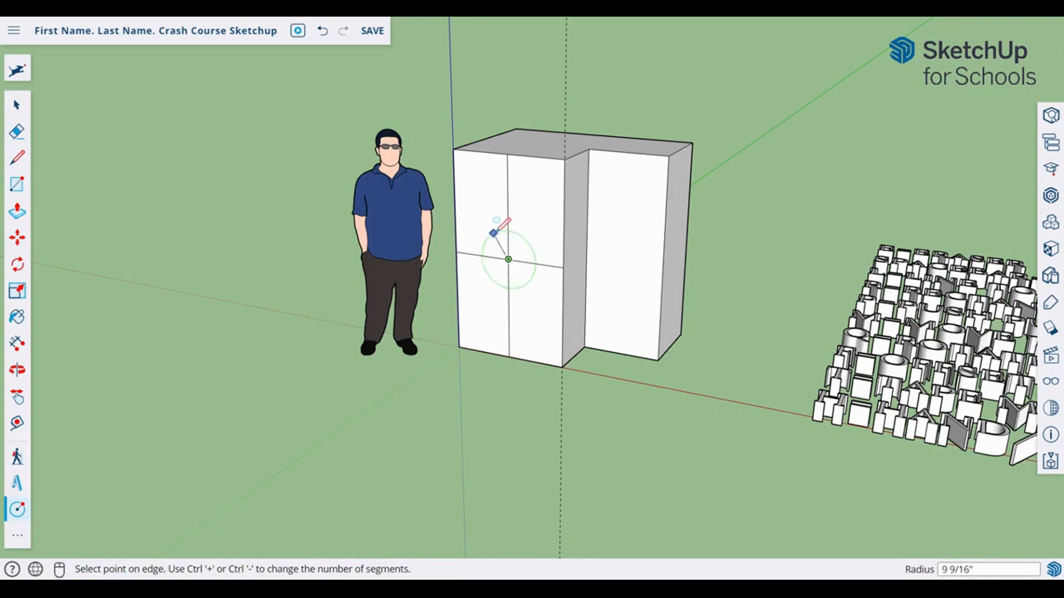
pyautogui.click(494, 231)
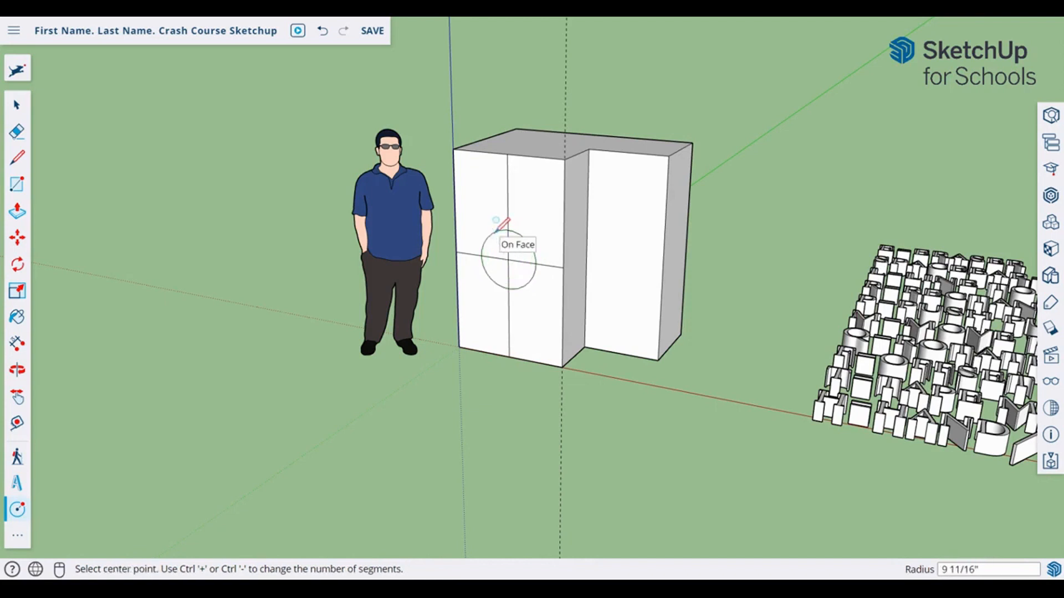
# Step: Pull the upper-left quarter-circle face outward, then undo the pull
pyautogui.press('space')
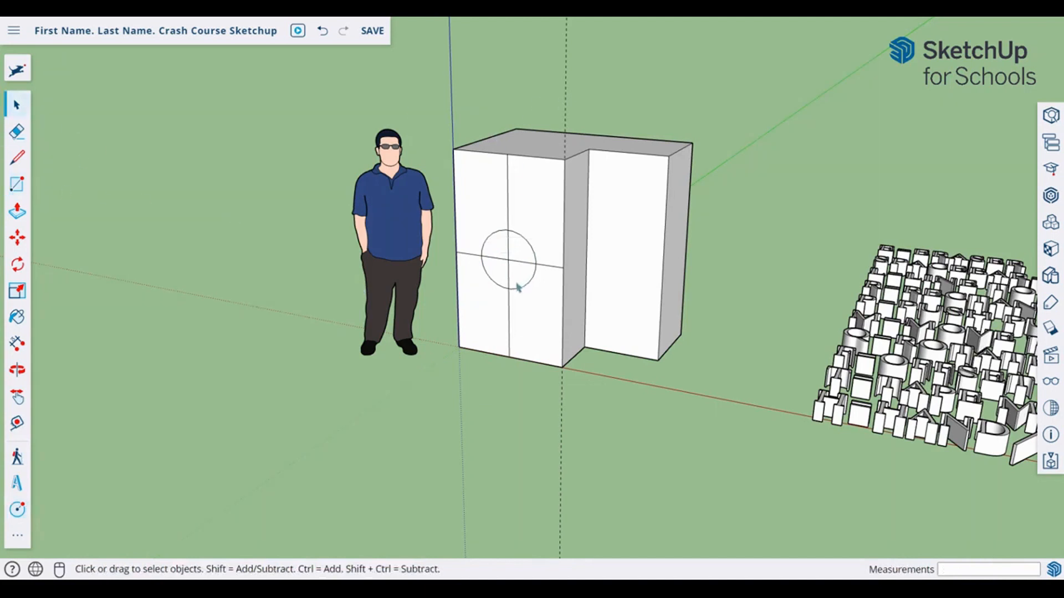
pyautogui.click(504, 258)
pyautogui.press('p')
pyautogui.click(501, 252)
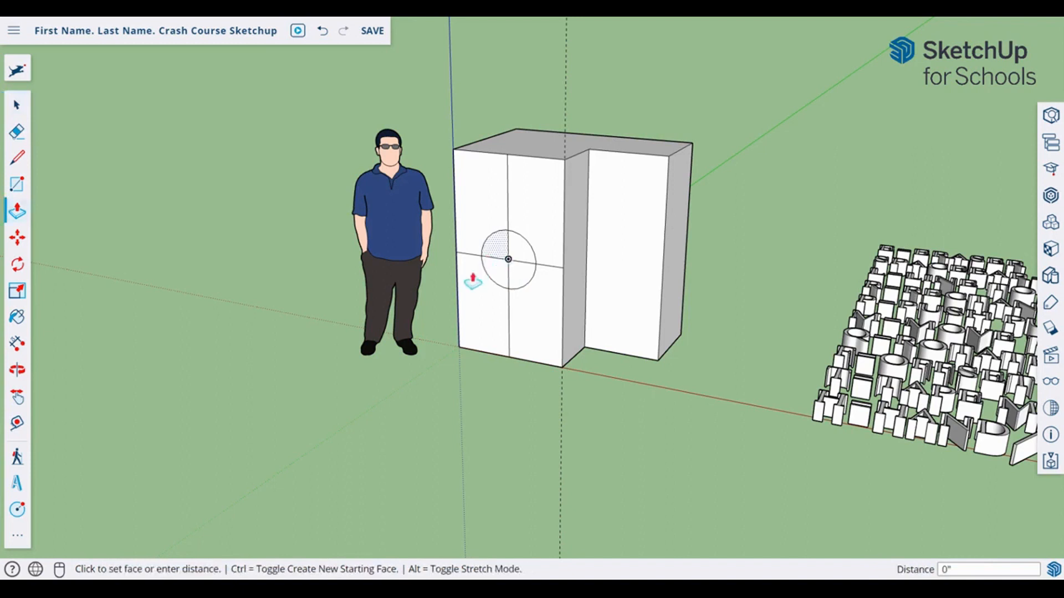
pyautogui.click(473, 277)
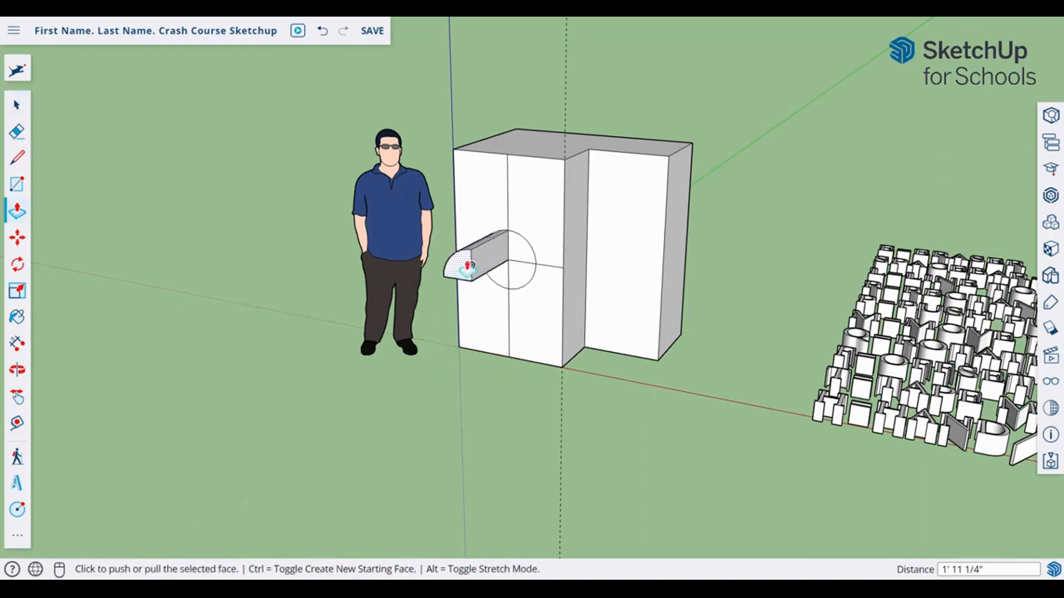
pyautogui.hotkey('ctrl', 'z')
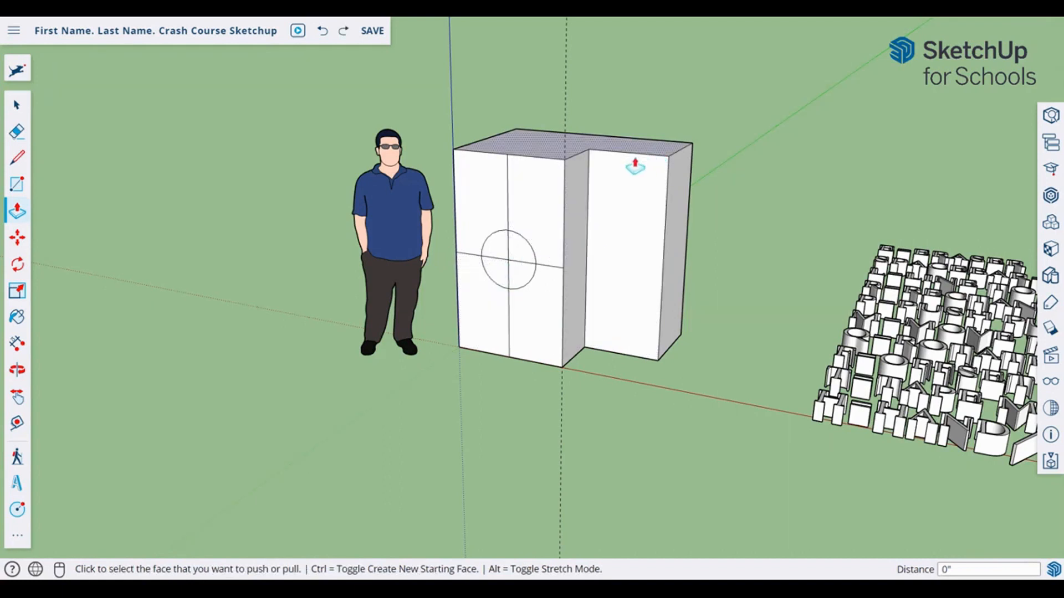
# Step: Erase one midpoint line segment inside the circle
pyautogui.click(16, 132)
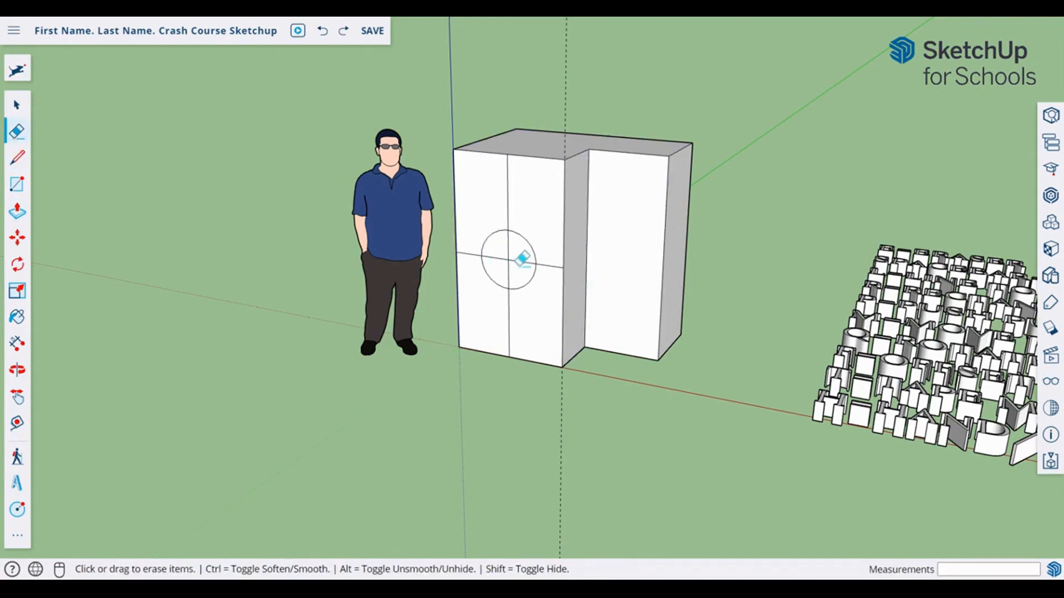
pyautogui.scroll(5, 516, 246)
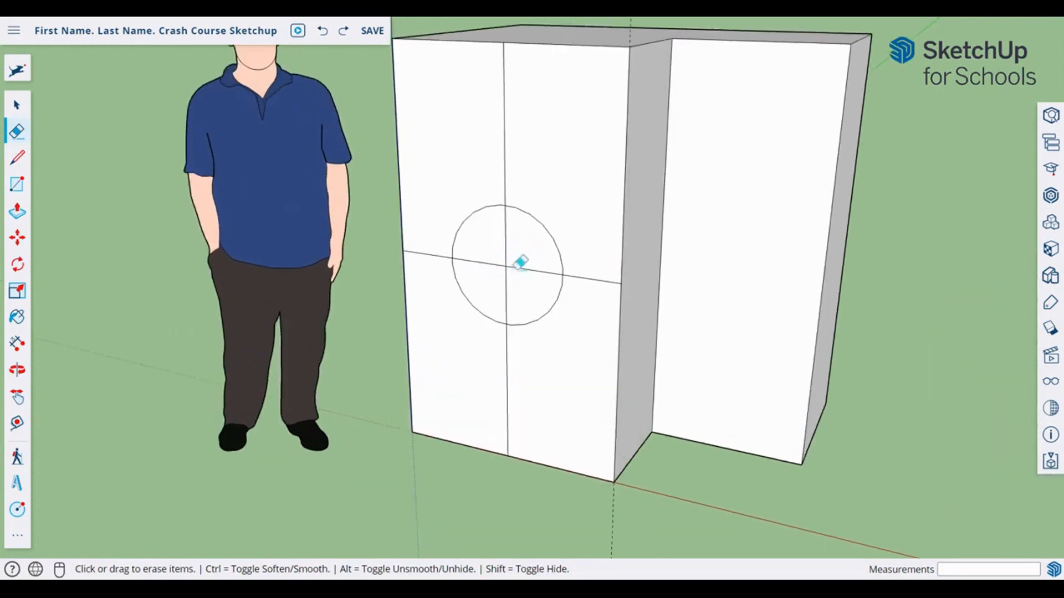
pyautogui.click(535, 270)
# Step: Delete the remaining midpoint line segments inside, above and below the circle
pyautogui.scroll(-3, 504, 191)
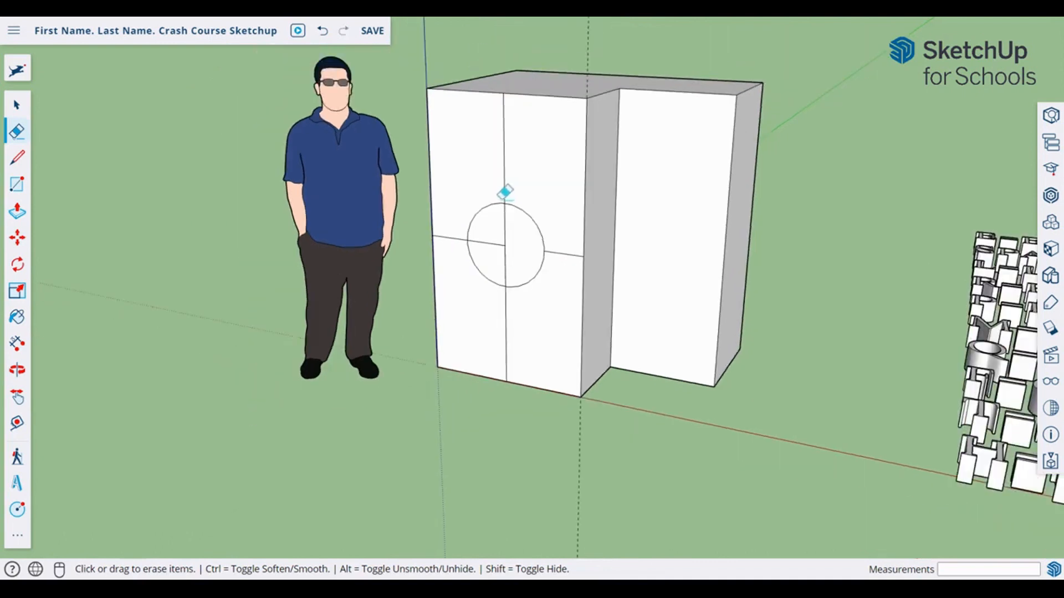
pyautogui.click(15, 111)
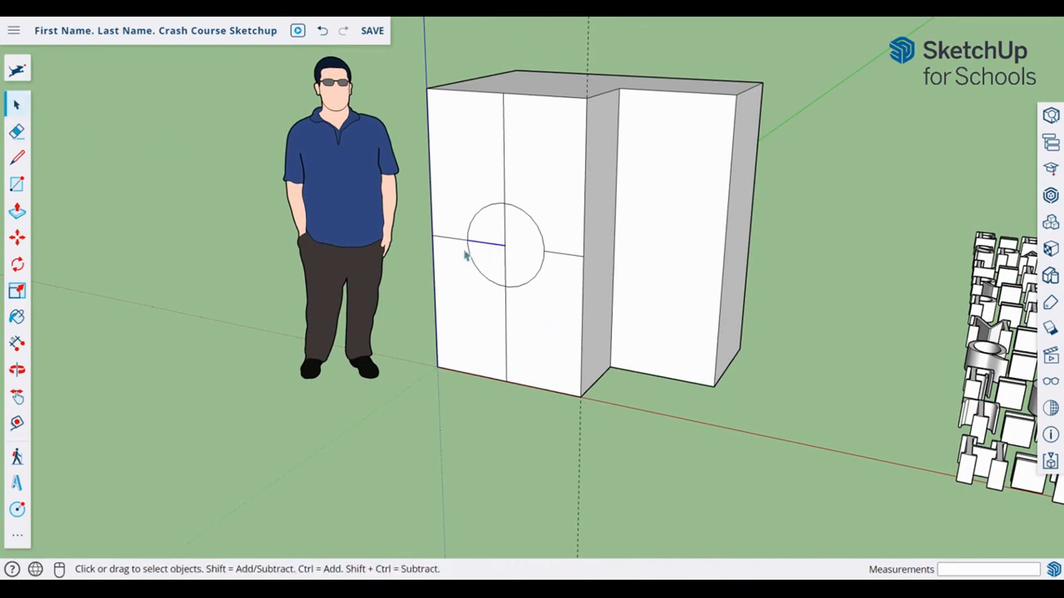
pyautogui.press('Delete')
pyautogui.press('Delete')
pyautogui.click(504, 123)
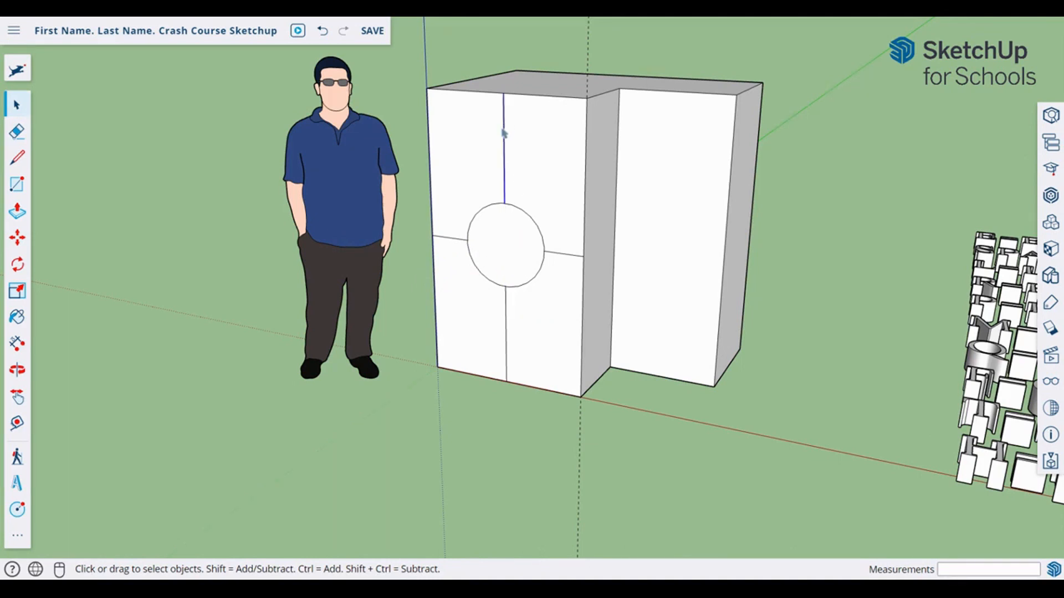
pyautogui.press('Delete')
pyautogui.press('Delete')
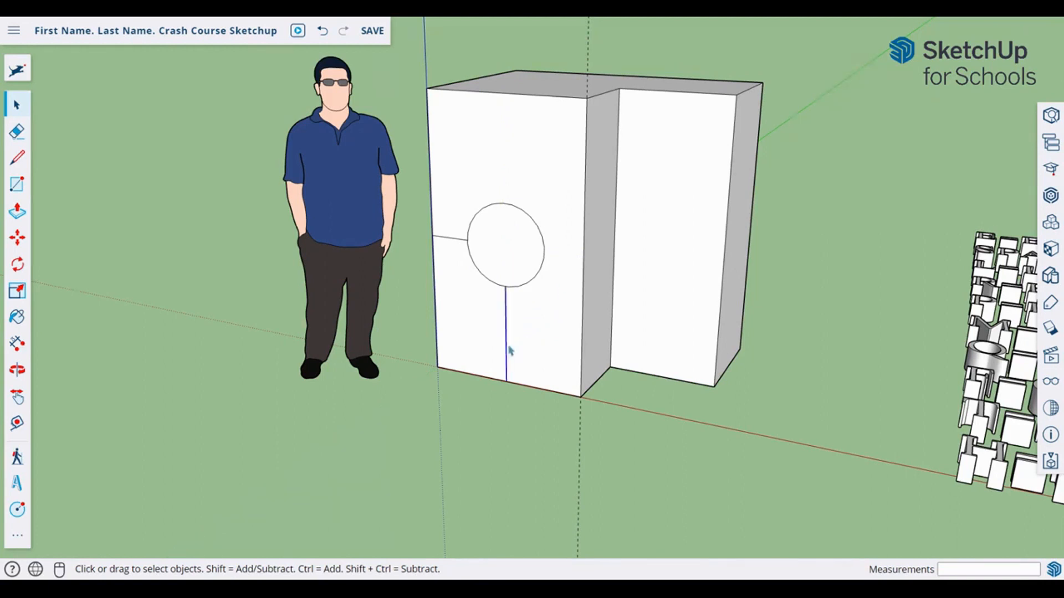
pyautogui.press('Delete')
pyautogui.moveTo(515, 250)
pyautogui.mouseDown(button='middle')
pyautogui.moveTo(437, 330)
pyautogui.moveTo(523, 246)
pyautogui.mouseUp(button='middle')
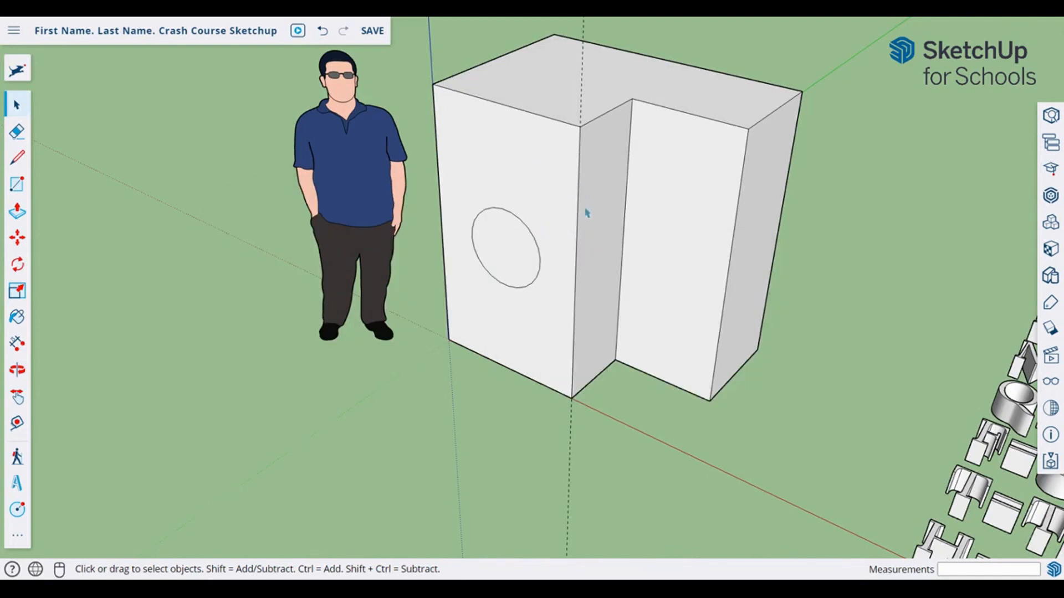
# Step: Show back edges and push the circle face into the box to the top-edge midpoint
pyautogui.press('k')
pyautogui.click(503, 258)
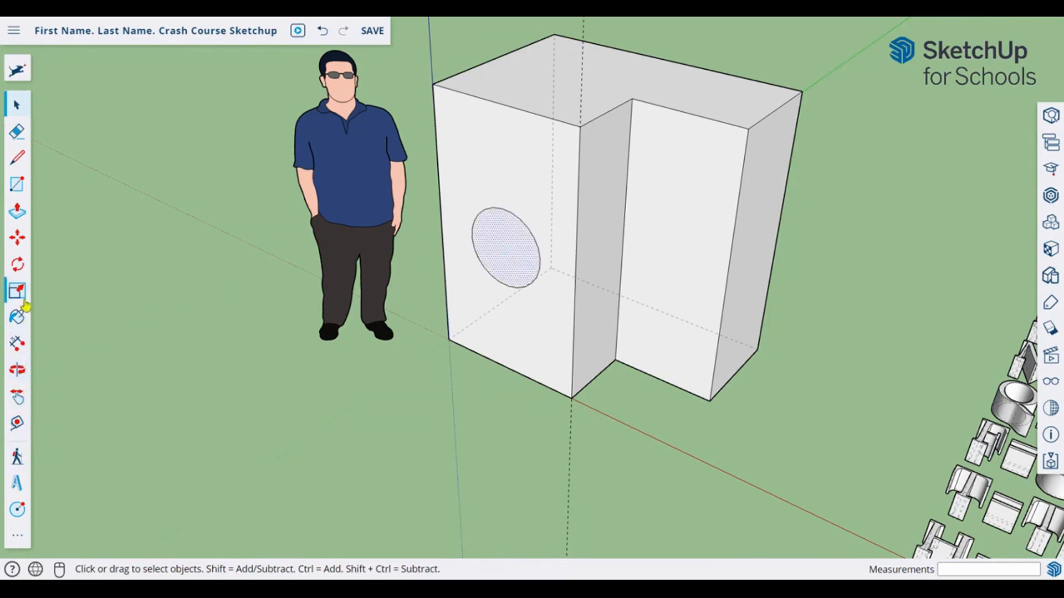
pyautogui.click(17, 212)
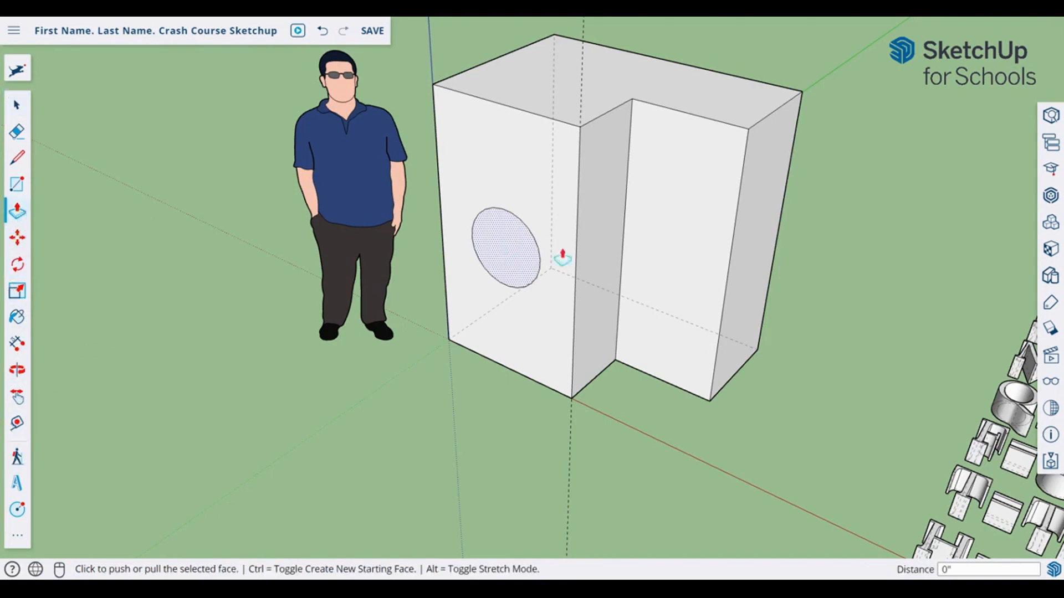
pyautogui.click(559, 202)
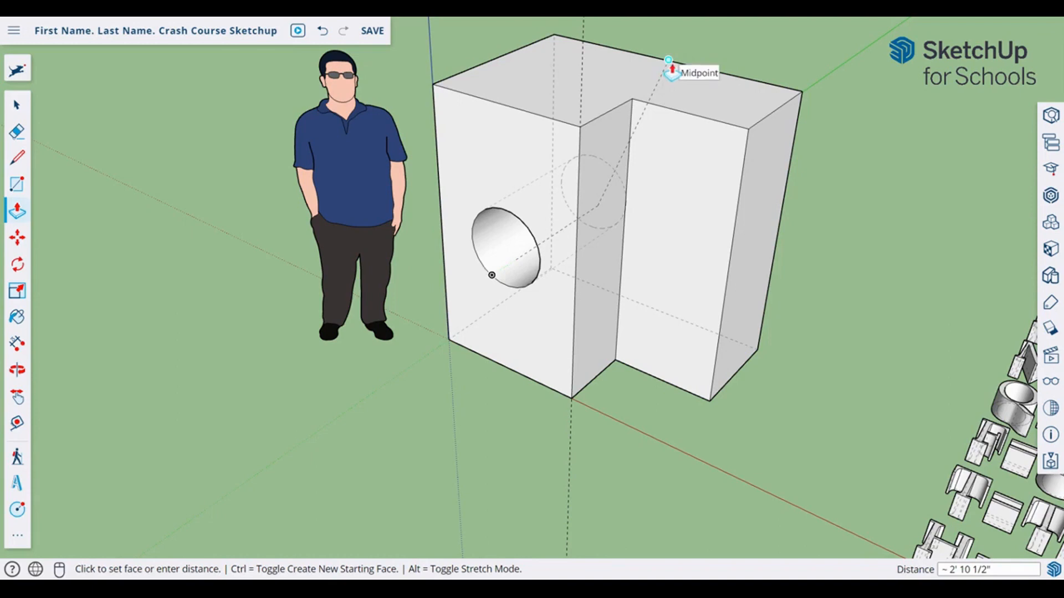
pyautogui.click(668, 60)
# Step: Orbit to look down on the L-shaped block and its holed face
pyautogui.press('o')
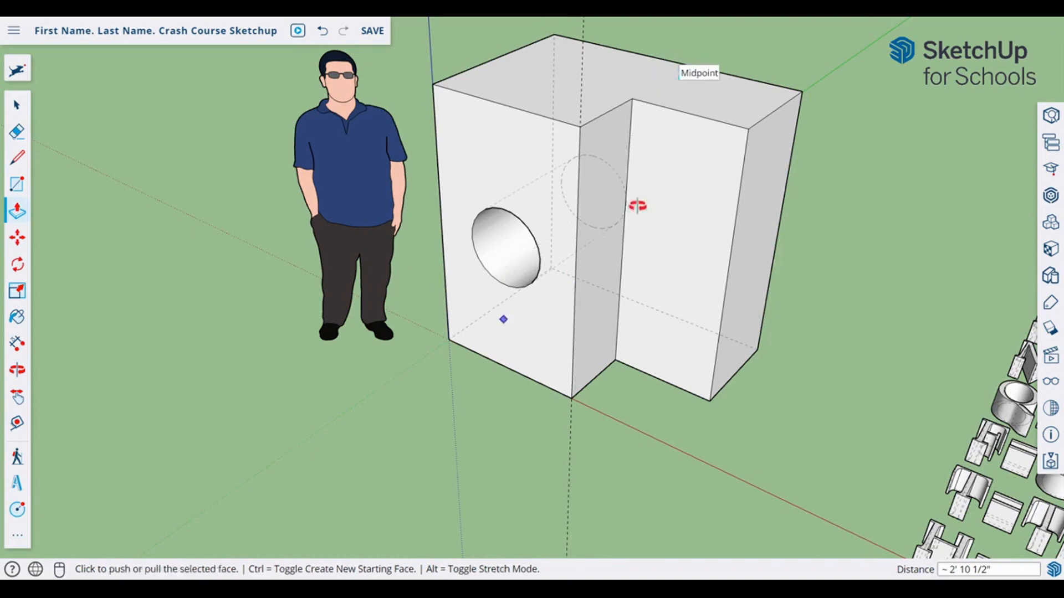
pyautogui.moveTo(634, 204); pyautogui.dragTo(762, 140)
pyautogui.moveTo(432, 307)
pyautogui.mouseDown()
pyautogui.moveTo(290, 373)
pyautogui.moveTo(425, 304)
pyautogui.mouseUp()
pyautogui.moveTo(503, 305); pyautogui.dragTo(703, 278, button='middle')
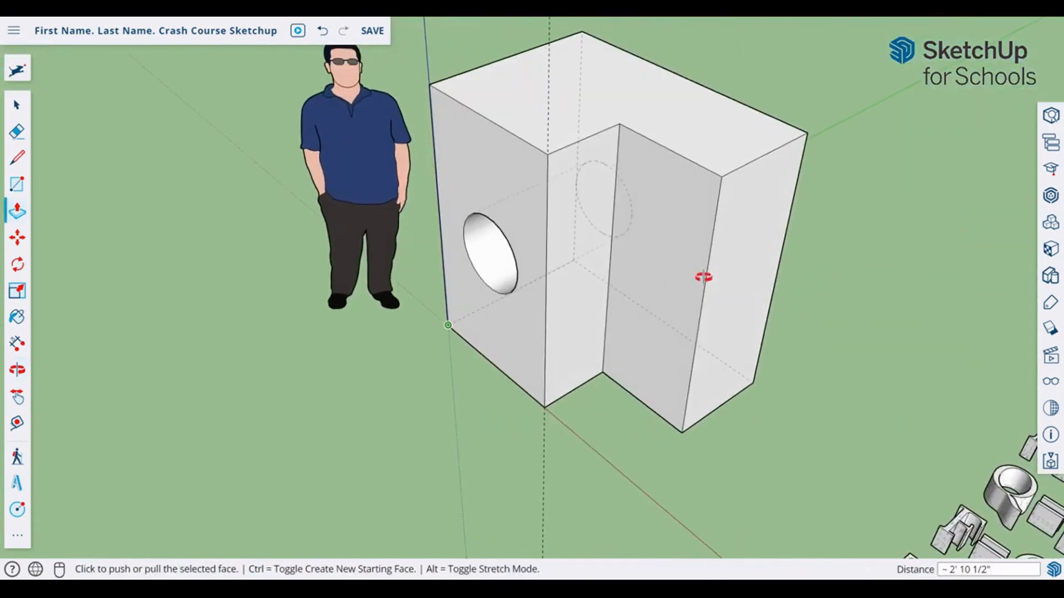
# Step: Undo the hole and push the circle face through to the box's far top-right edge
pyautogui.click(320, 33)
pyautogui.click(502, 279)
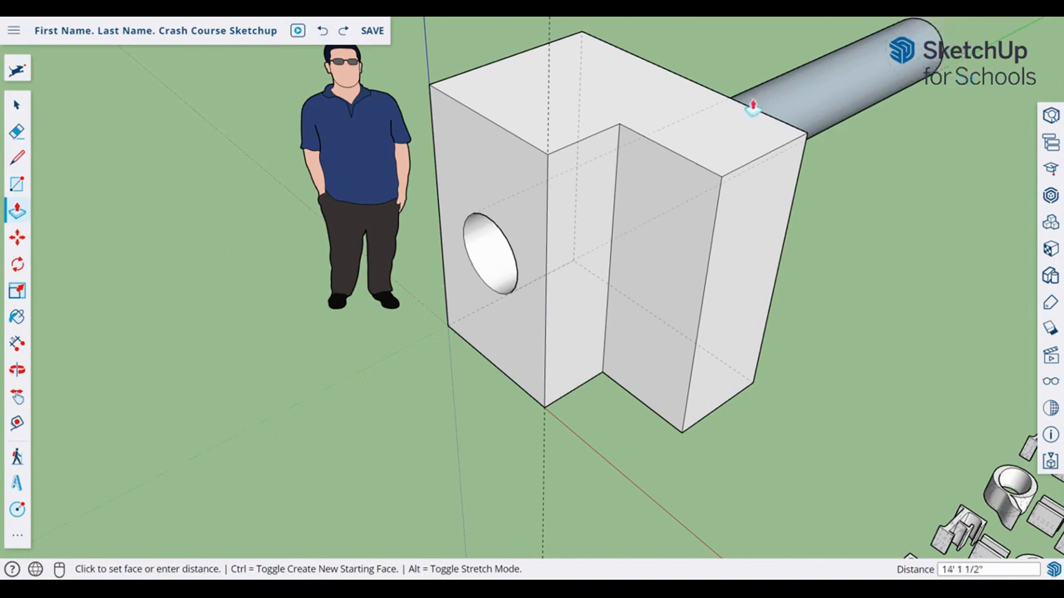
pyautogui.press('Escape')
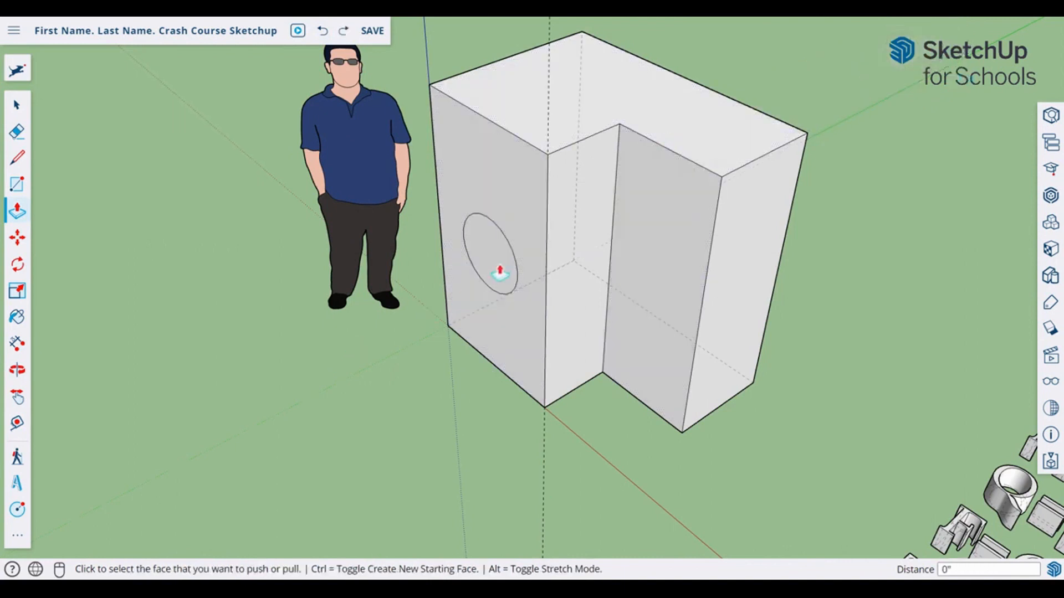
pyautogui.click(500, 267)
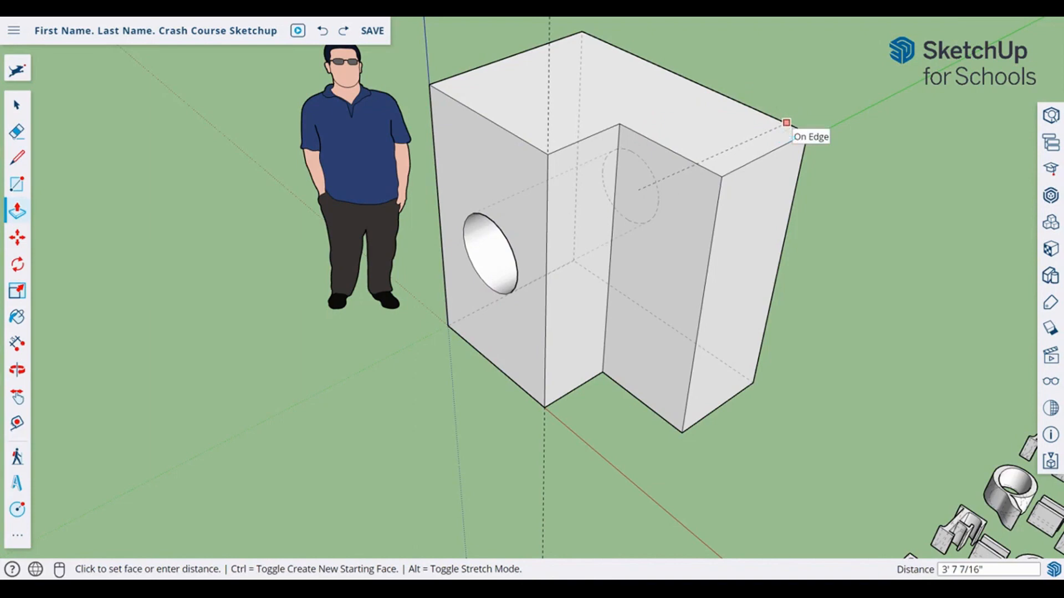
pyautogui.click(785, 133)
# Step: Orbit and zoom to look into the hole, then back out to the whole box
pyautogui.moveTo(464, 264); pyautogui.dragTo(467, 235, button='middle')
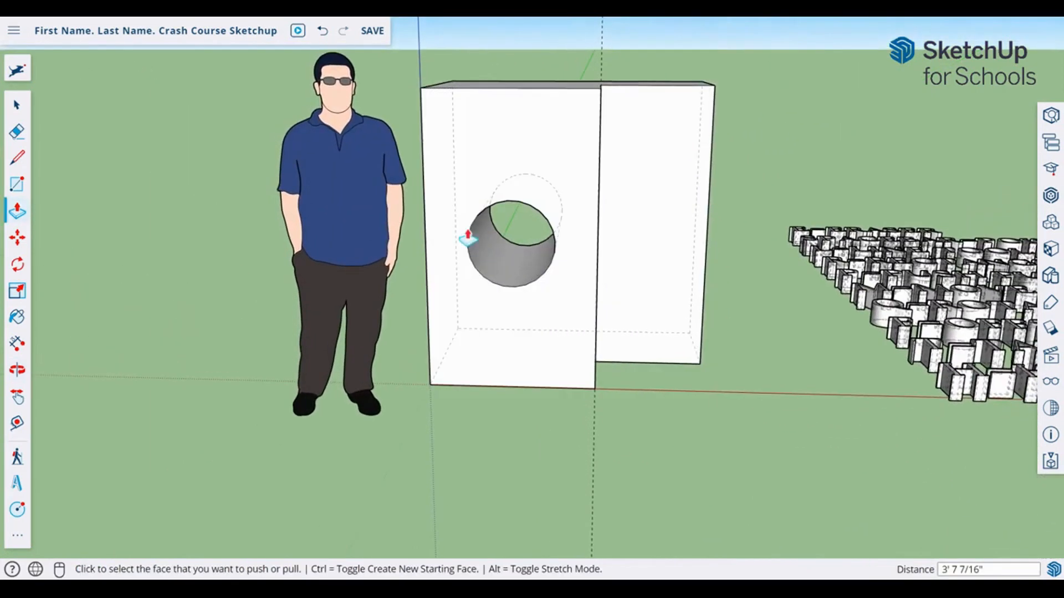
pyautogui.scroll(6, 506, 235)
pyautogui.moveTo(539, 154); pyautogui.dragTo(554, 225, button='middle')
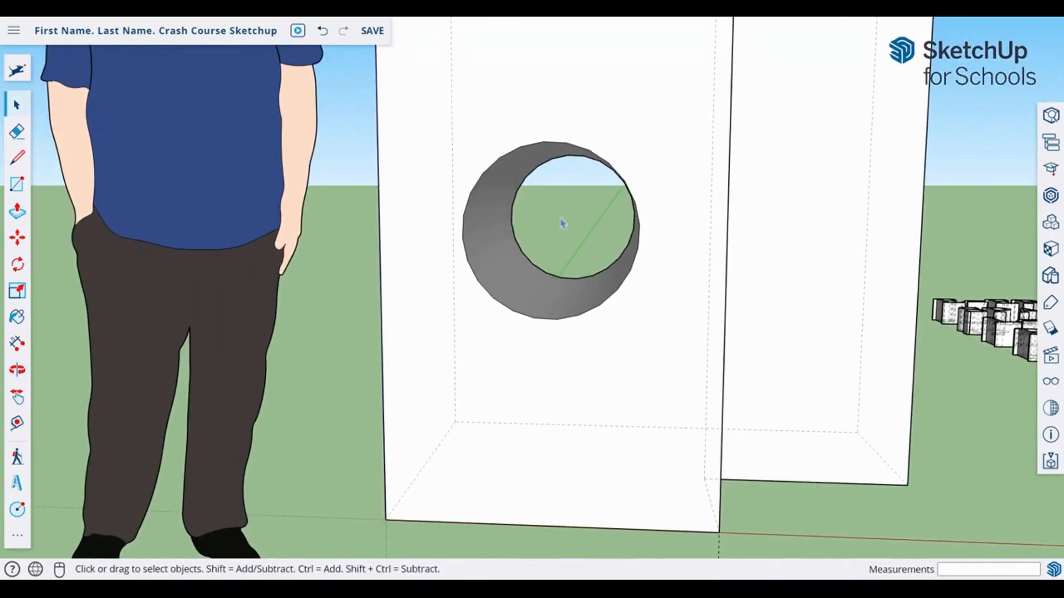
pyautogui.scroll(-5, 574, 199)
pyautogui.moveTo(577, 200); pyautogui.dragTo(417, 324, button='middle')
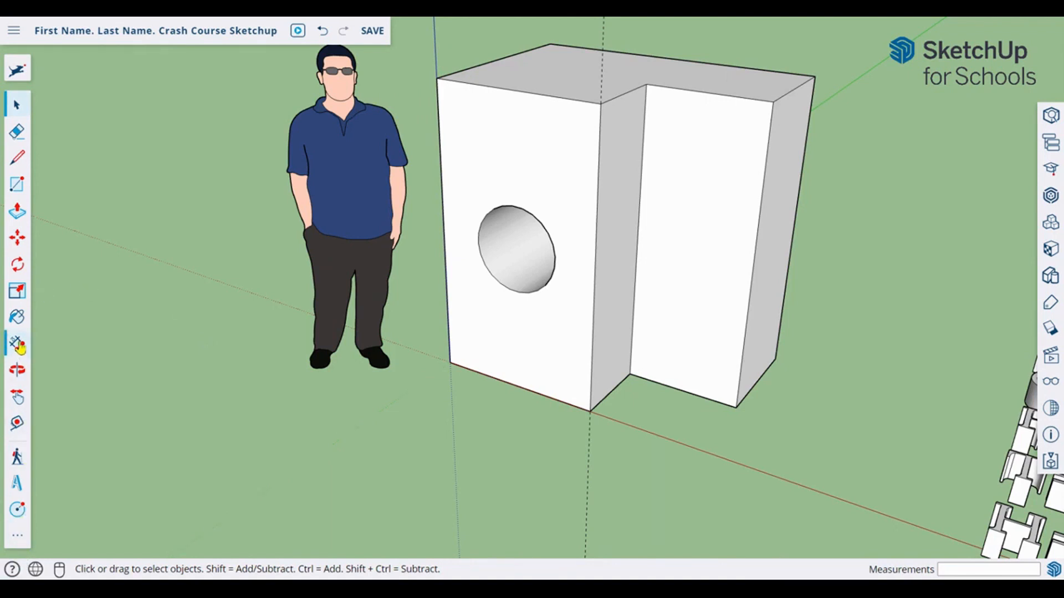
# Step: Add the 3' 1 15/16" width dimension along the box's front base
pyautogui.click(17, 536)
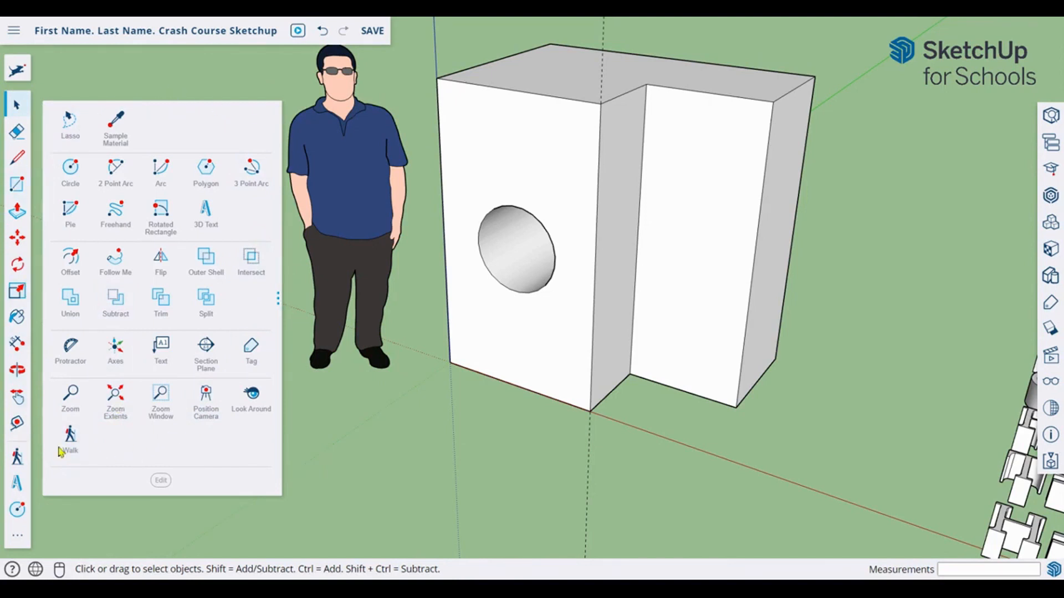
pyautogui.click(16, 344)
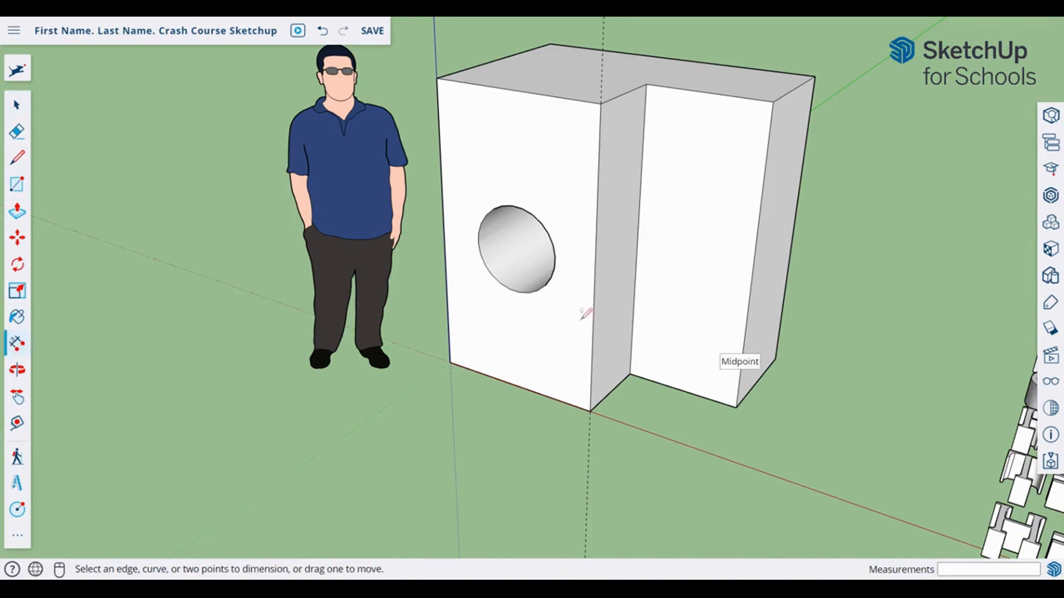
pyautogui.click(450, 362)
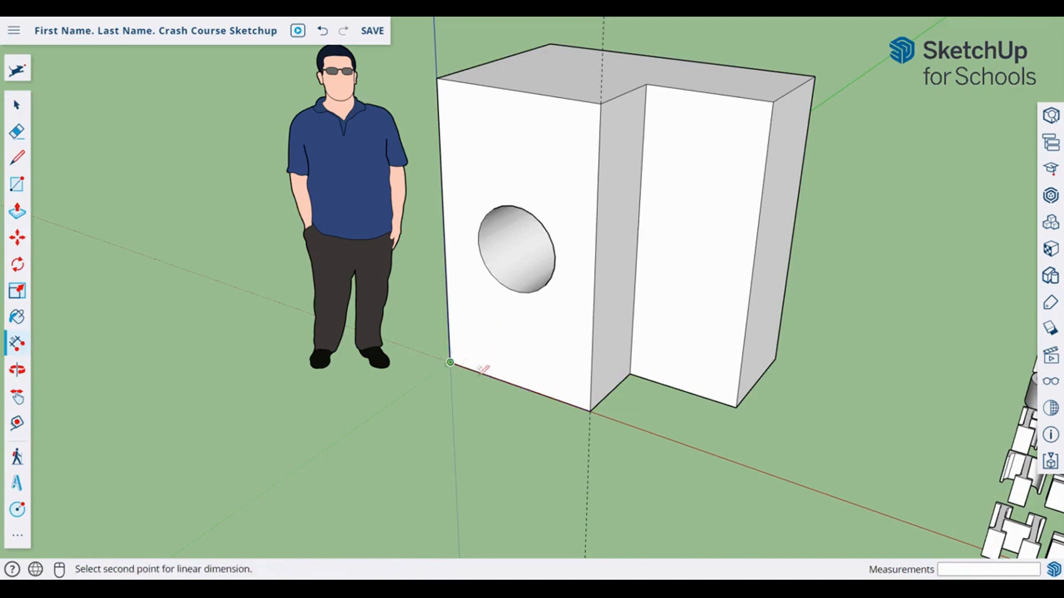
pyautogui.click(590, 411)
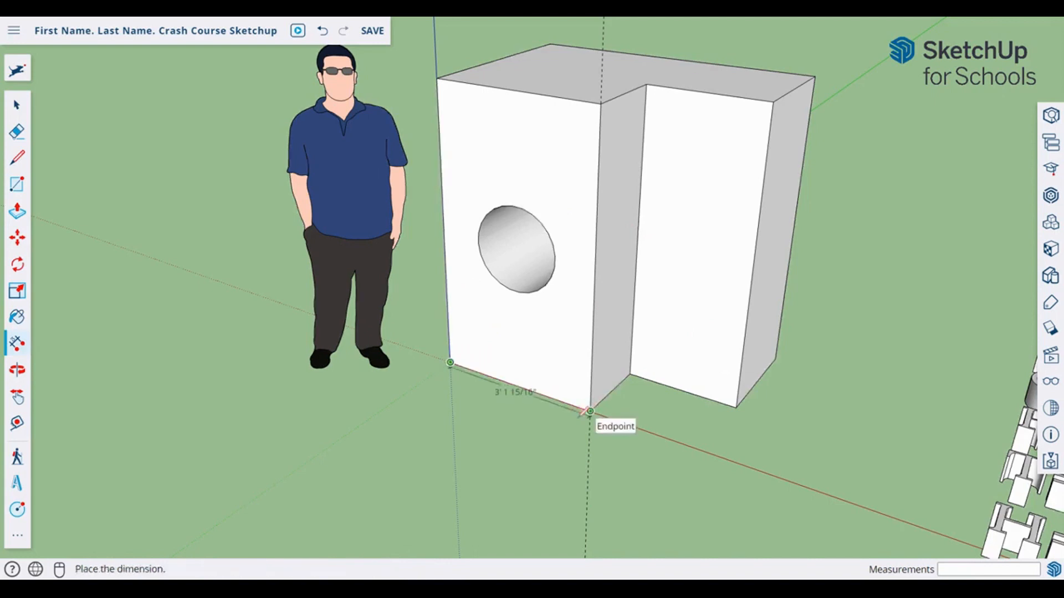
pyautogui.click(467, 453)
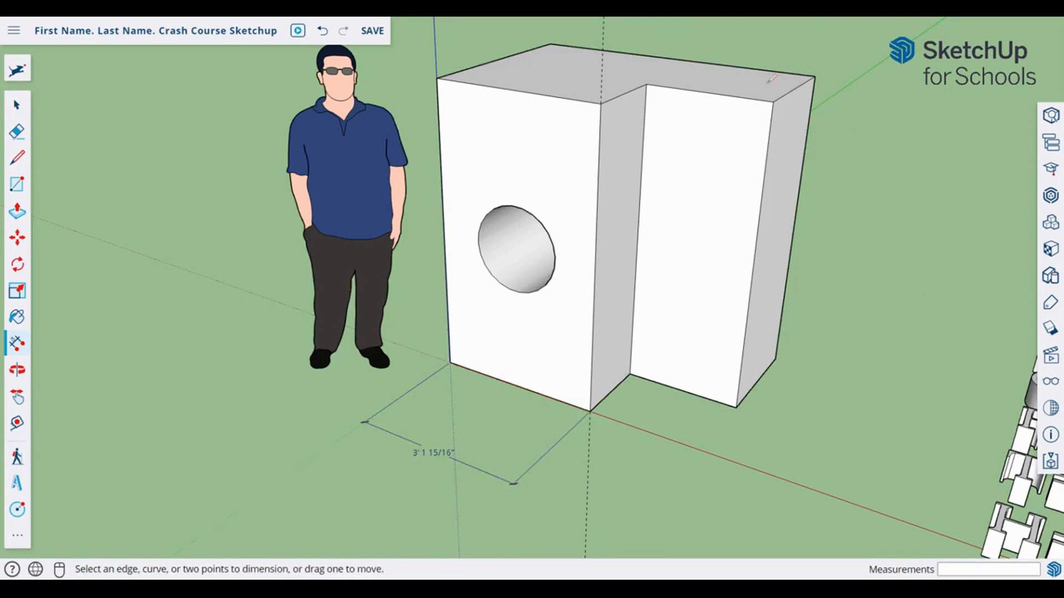
# Step: Add the 5' 6 13/16" height dimension on the box's right side, placed close to it
pyautogui.click(773, 101)
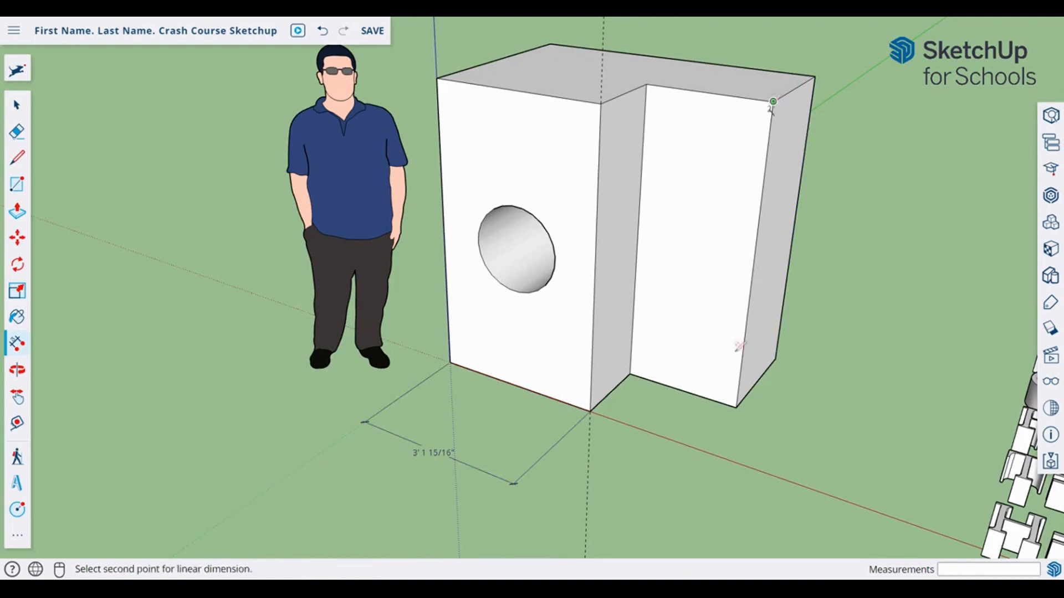
pyautogui.click(735, 407)
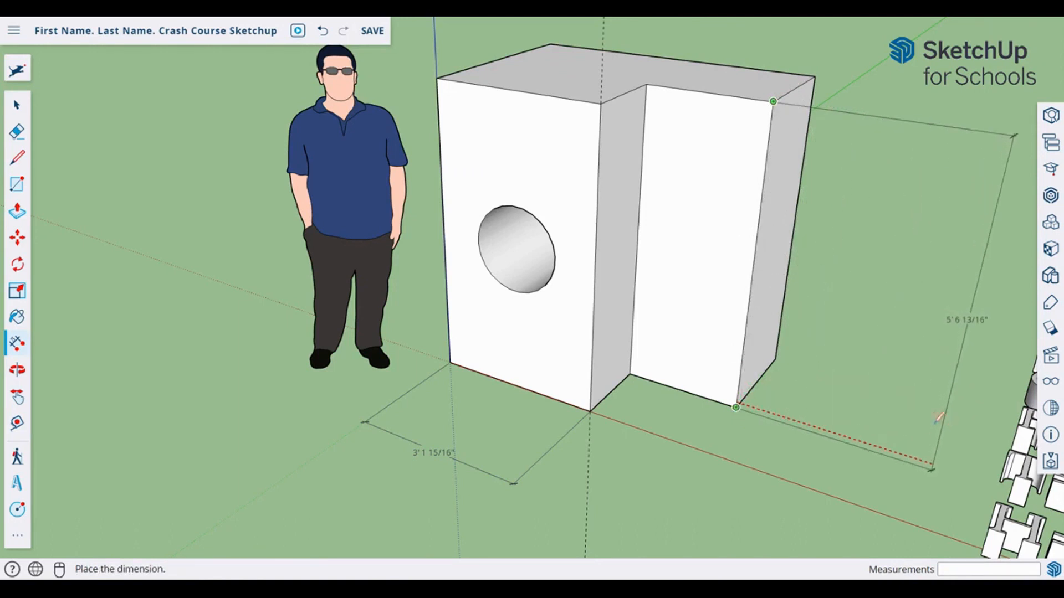
pyautogui.click(842, 372)
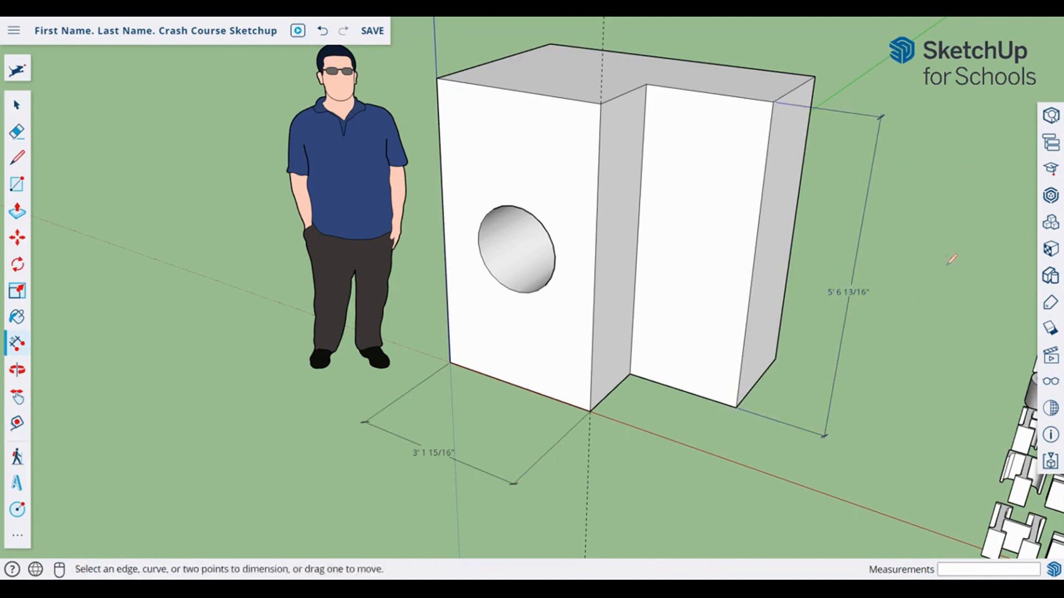
pyautogui.click(853, 290)
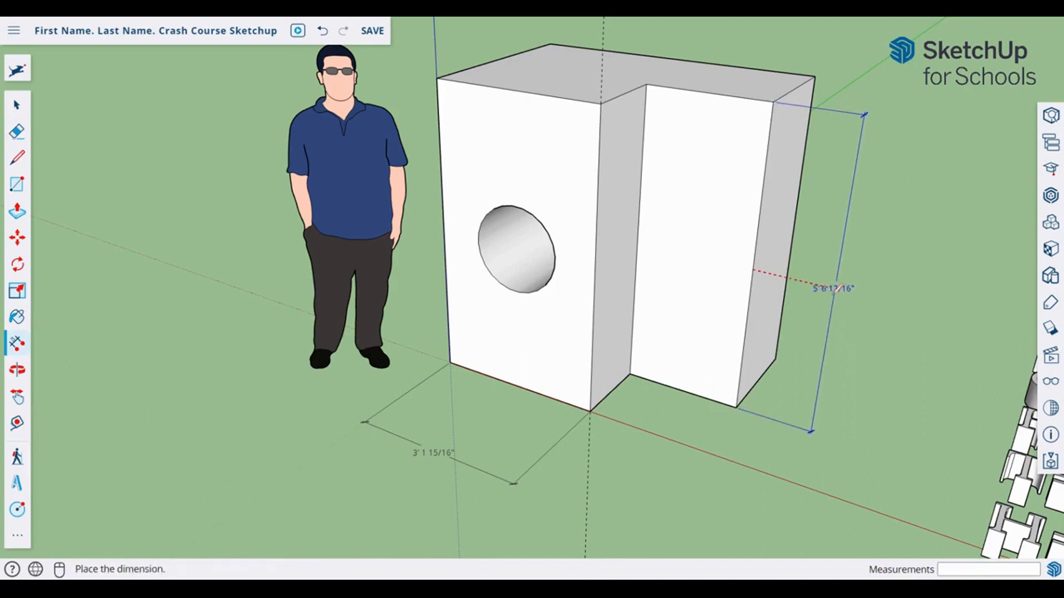
pyautogui.click(833, 299)
pyautogui.press('space')
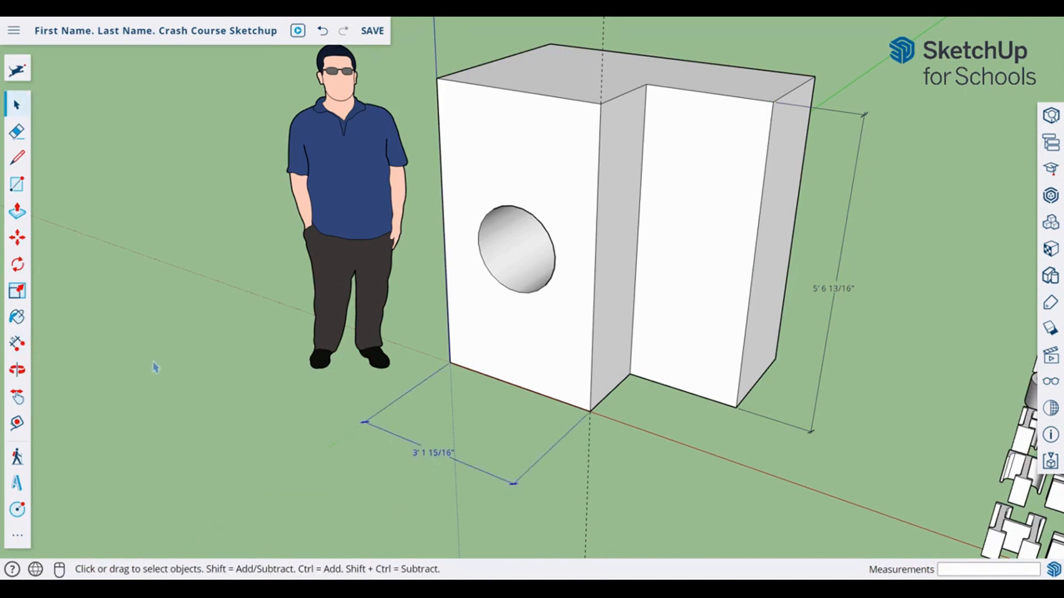
pyautogui.click(16, 249)
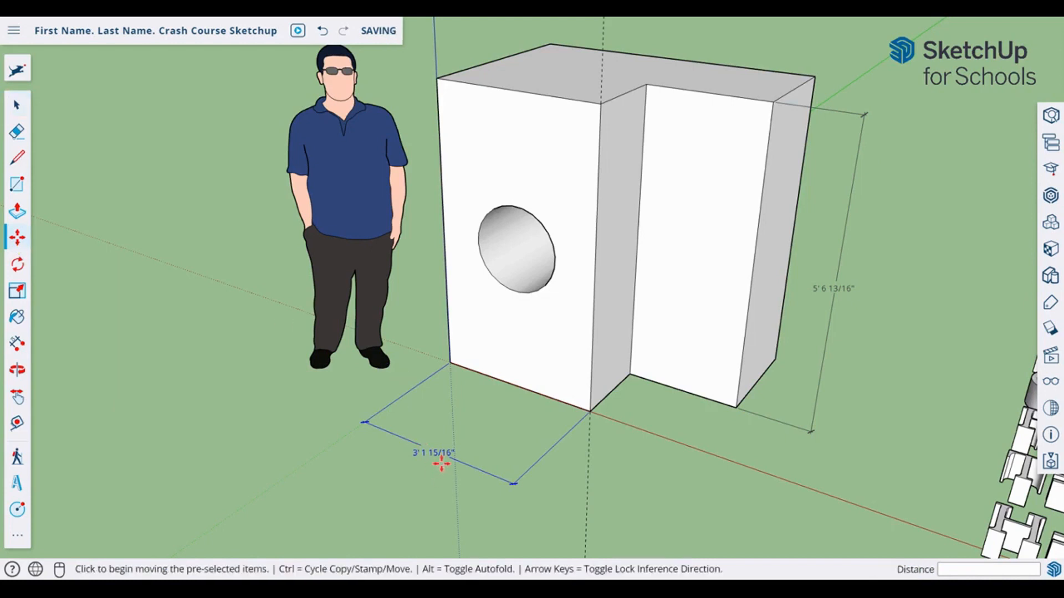
# Step: Shift the 3' 1 15/16" width dimension slightly further out from the box
pyautogui.click(453, 446)
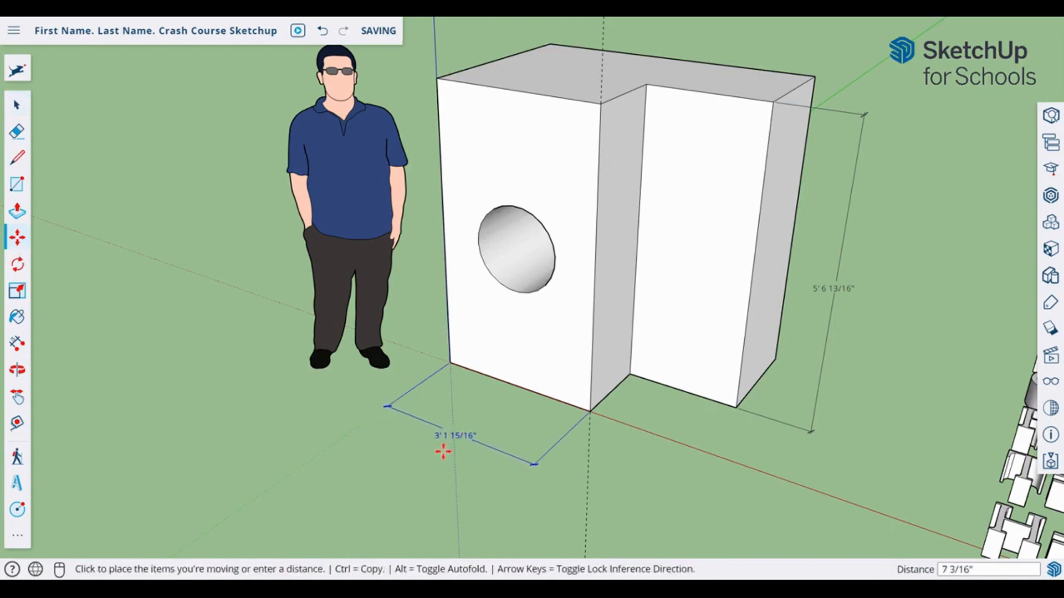
pyautogui.click(449, 442)
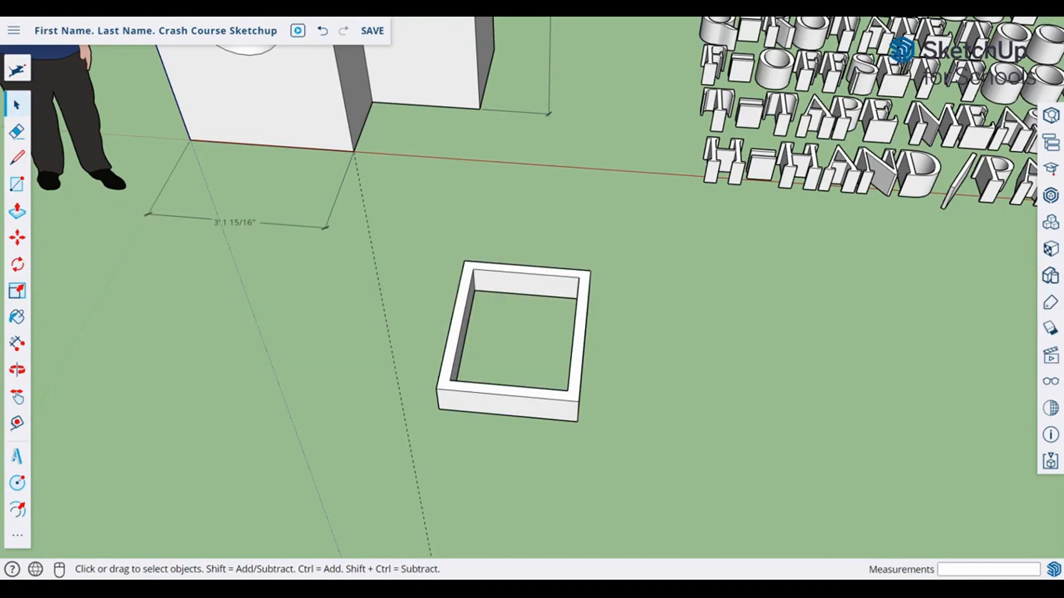
# Step: Select the 3D text, frame faces and whole frame, then clear the selection
pyautogui.click(796, 149)
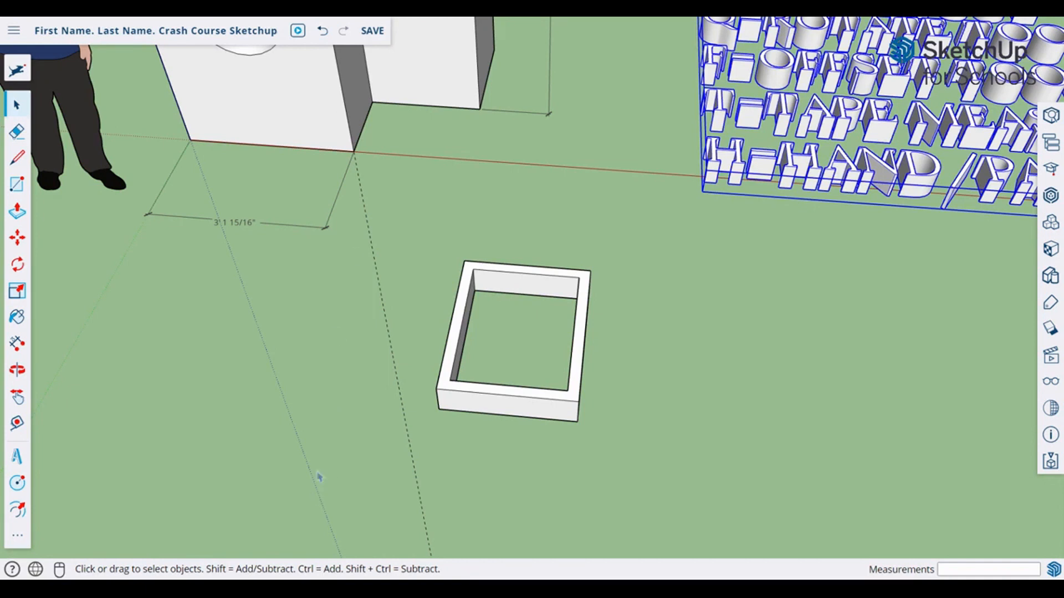
pyautogui.click(541, 417)
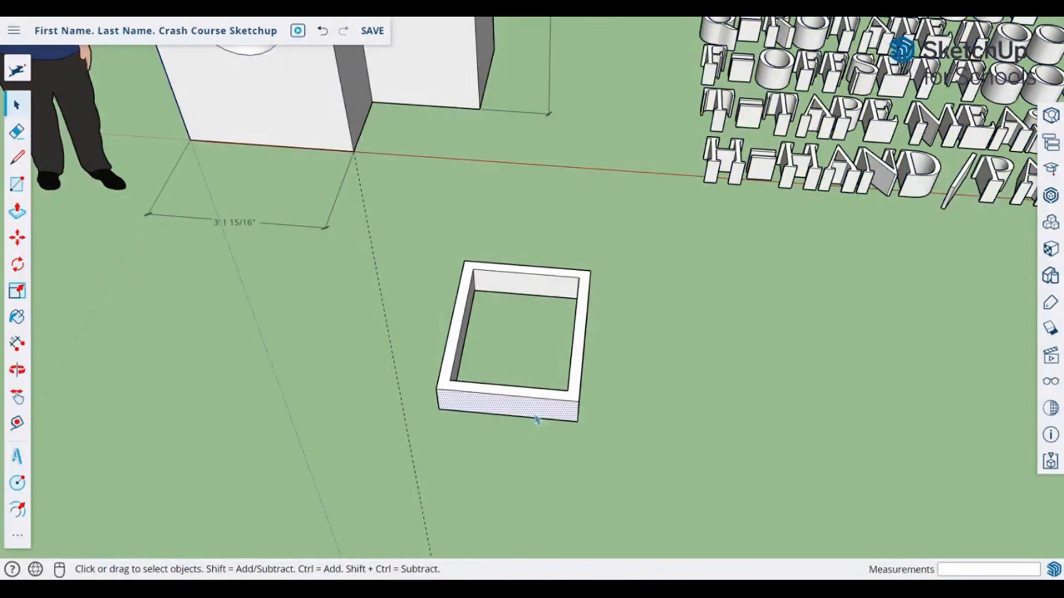
pyautogui.click(552, 281)
pyautogui.click(221, 113)
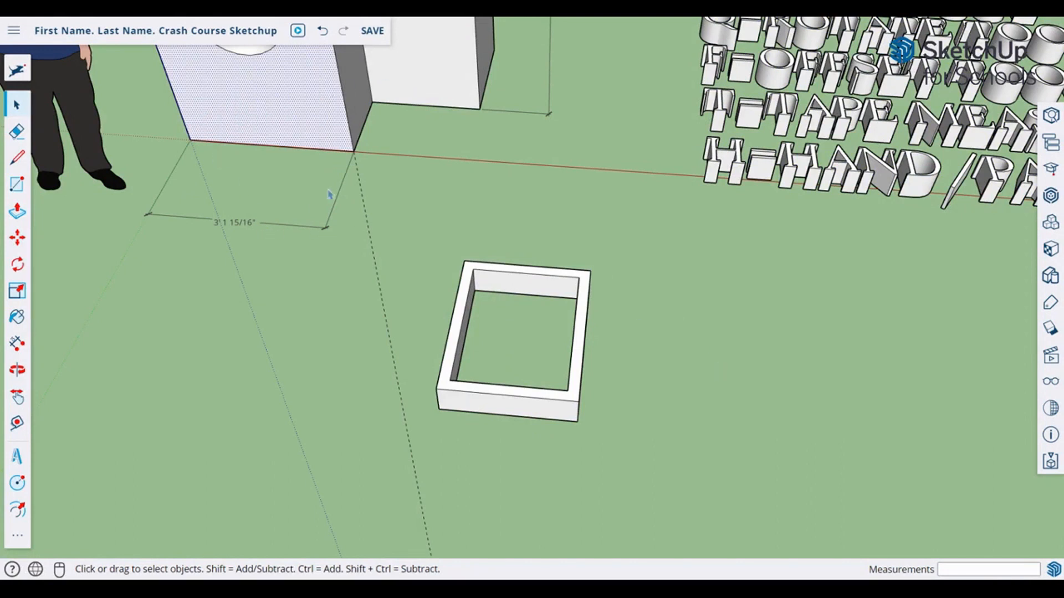
pyautogui.tripleClick(497, 285)
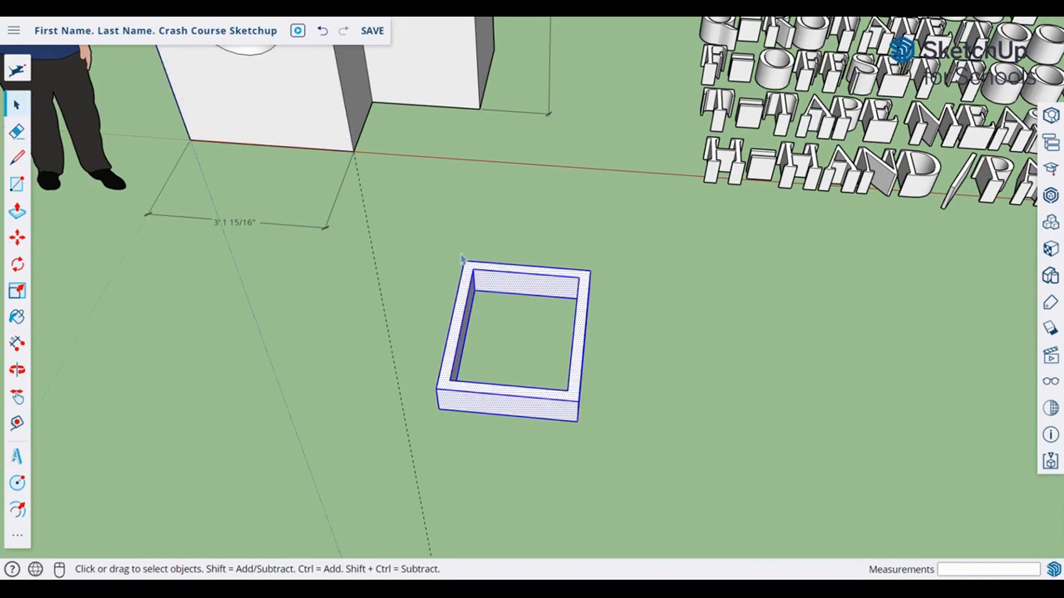
pyautogui.click(769, 339)
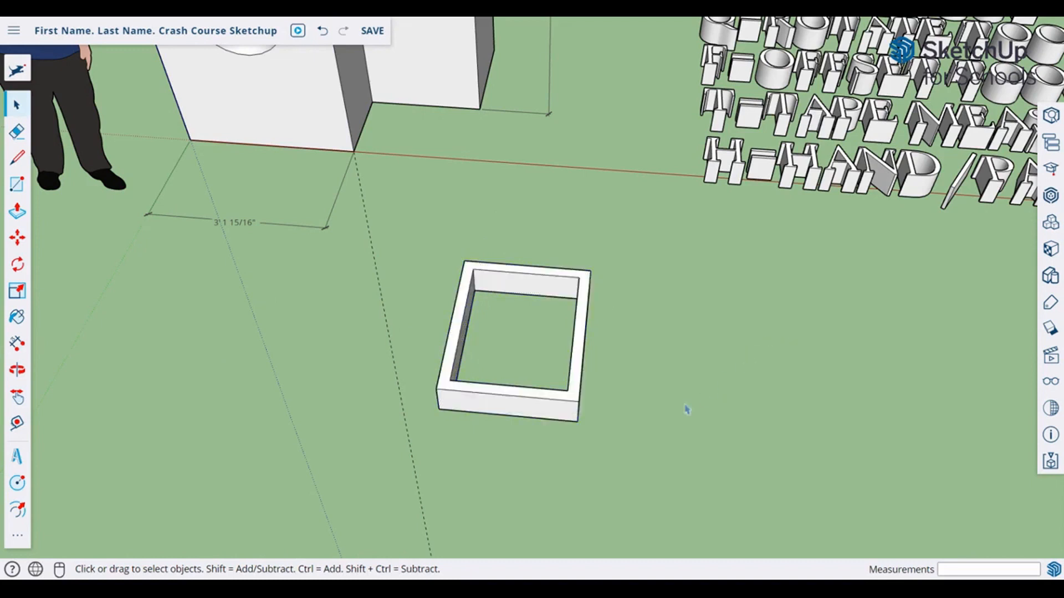
# Step: Box-select the entire hollow frame, make it a group, and select the group
pyautogui.moveTo(649, 471); pyautogui.dragTo(427, 231)
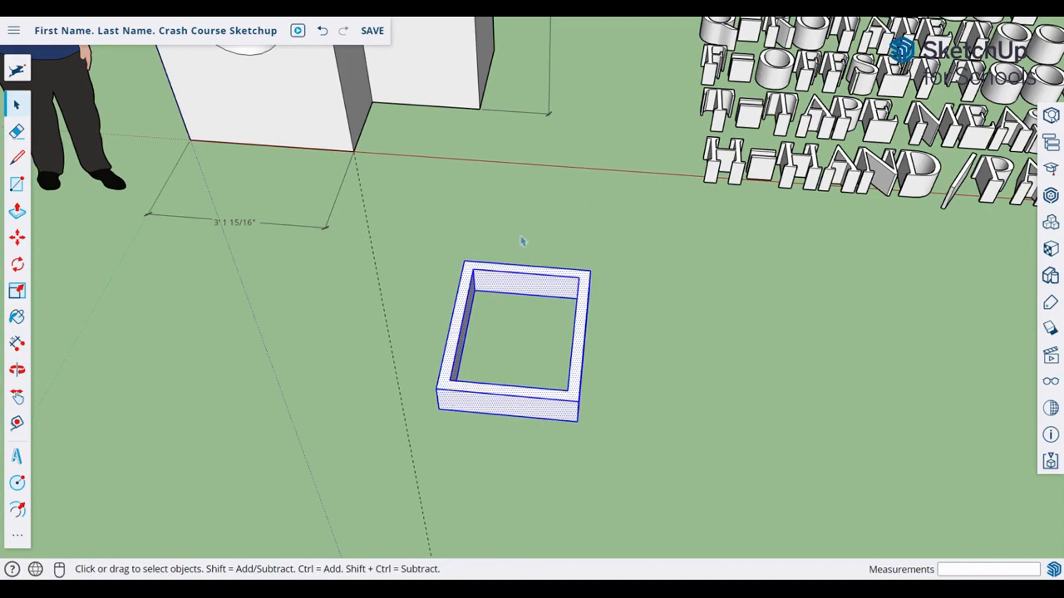
pyautogui.rightClick(502, 287)
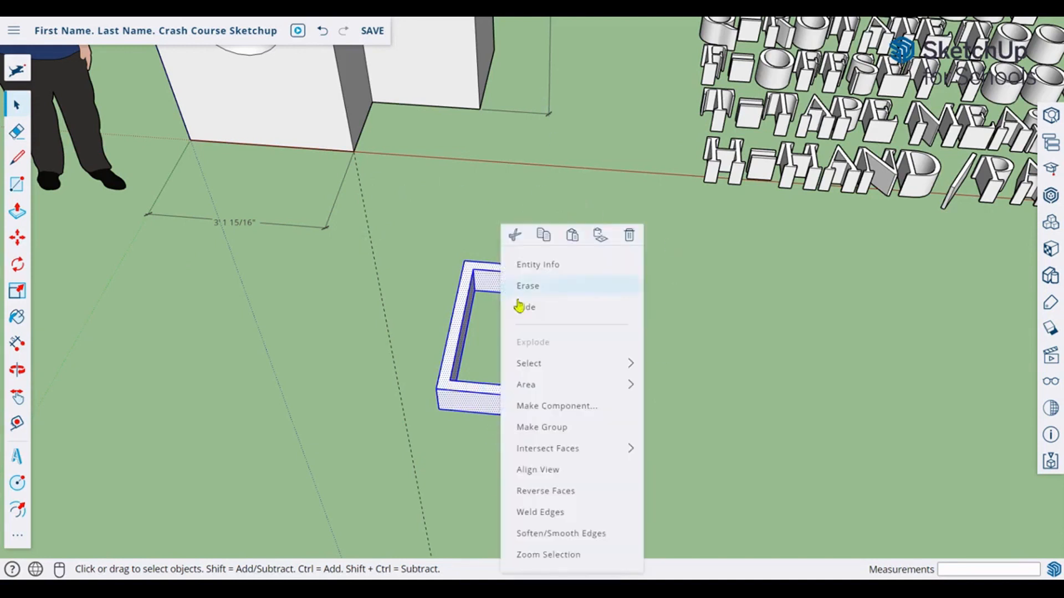
pyautogui.click(564, 428)
pyautogui.click(710, 425)
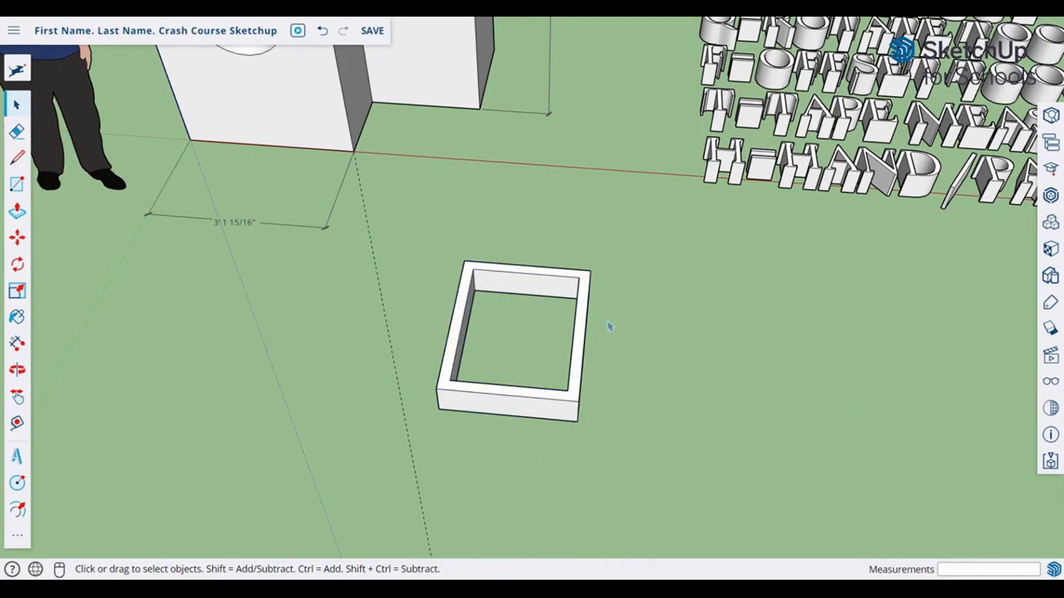
pyautogui.click(518, 288)
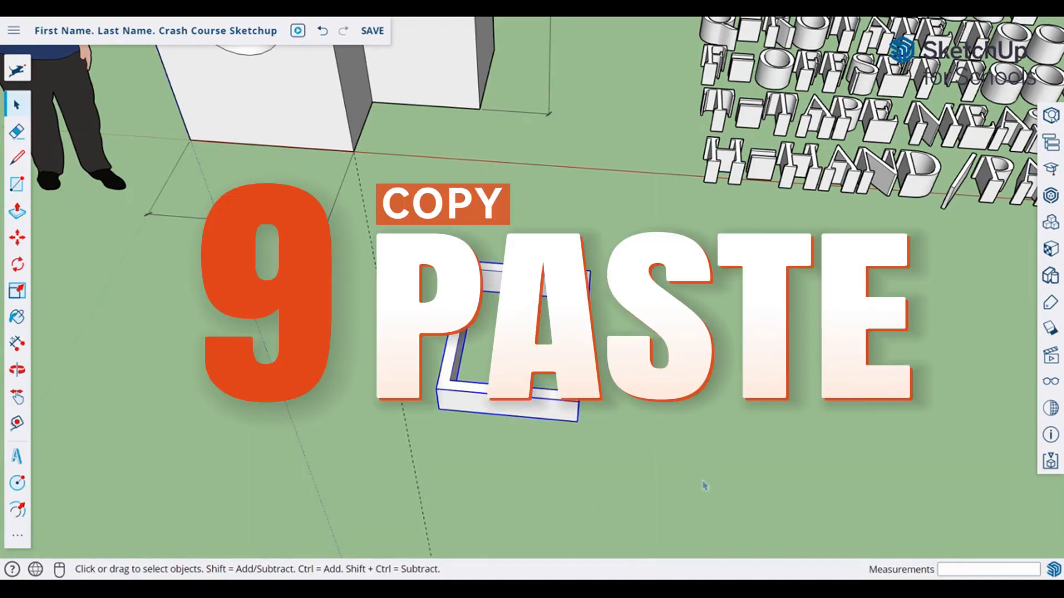
# Step: Paste a copy of the frame group on the ground just right of the original
pyautogui.hotkey('ctrl', 'v')
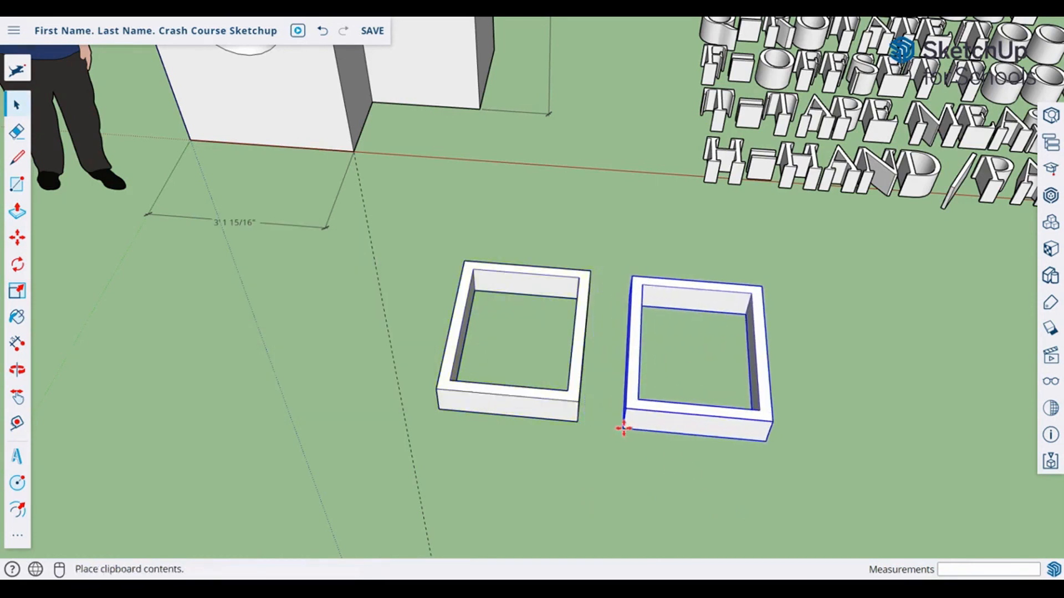
pyautogui.click(623, 428)
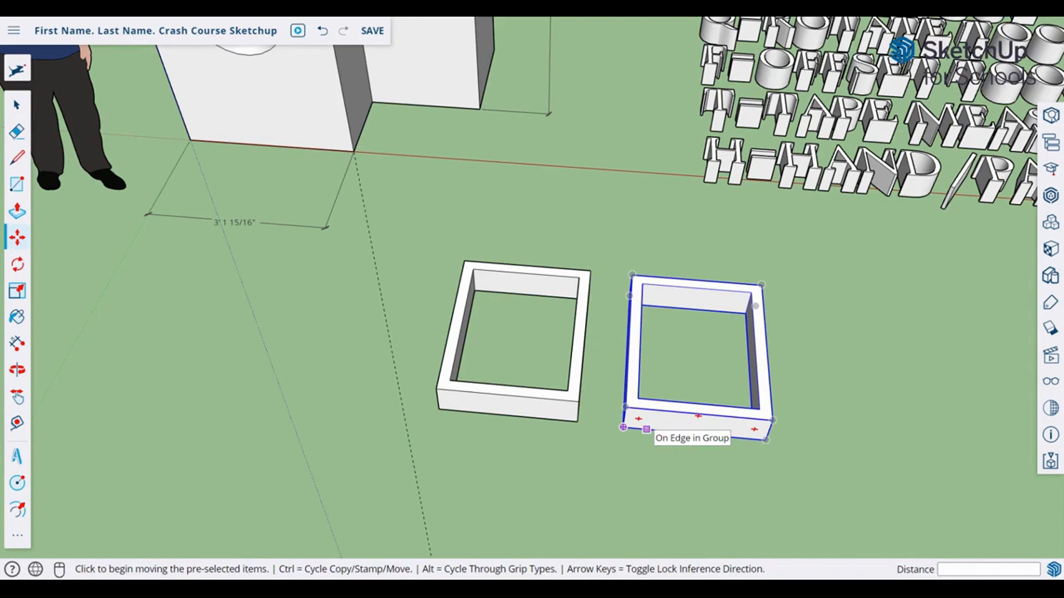
pyautogui.press('Delete')
pyautogui.press('space')
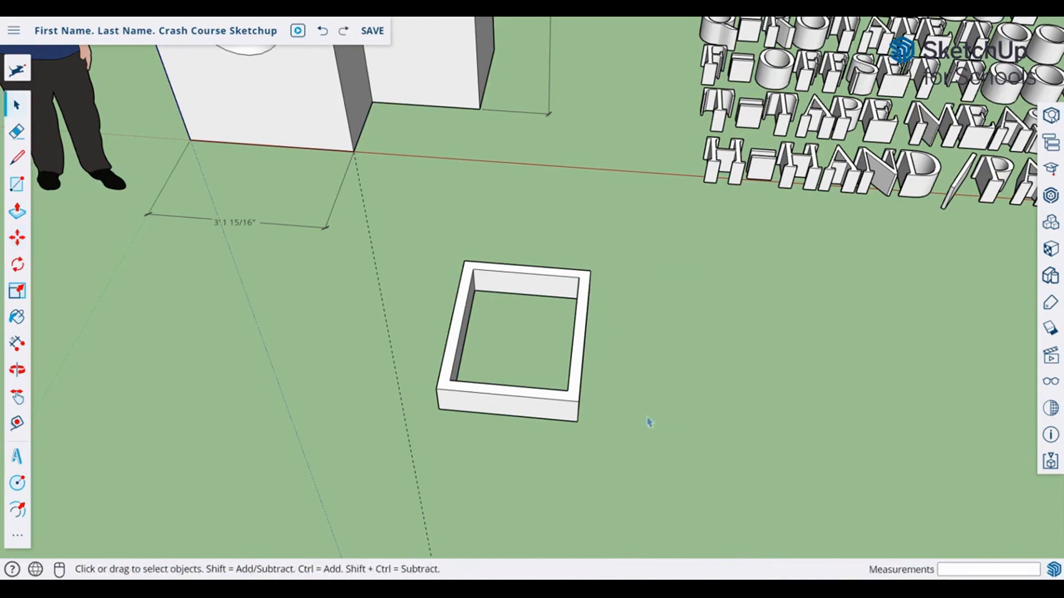
pyautogui.click(535, 419)
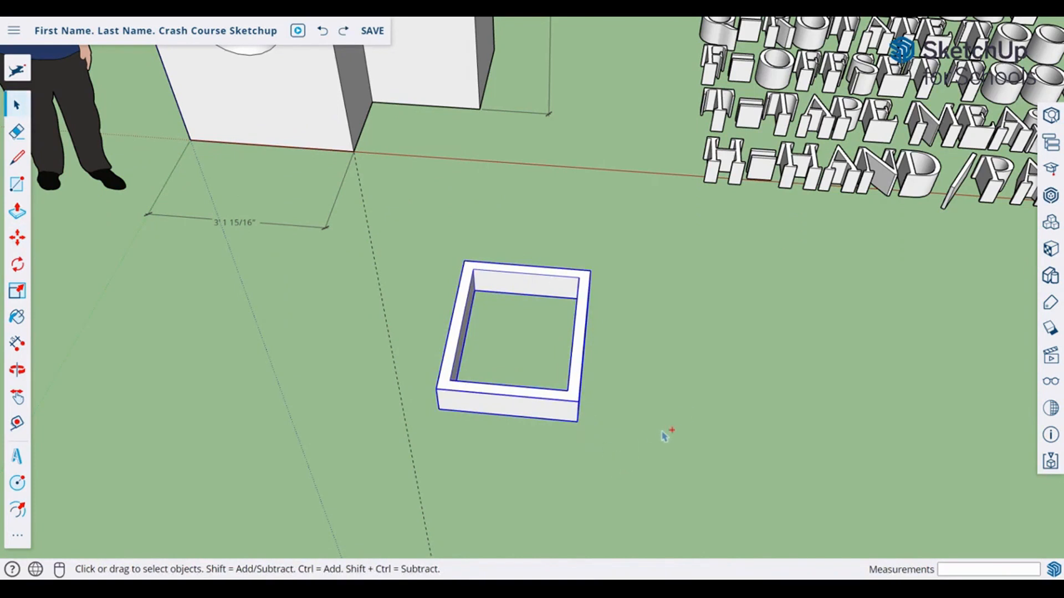
pyautogui.hotkey('ctrl', 'v')
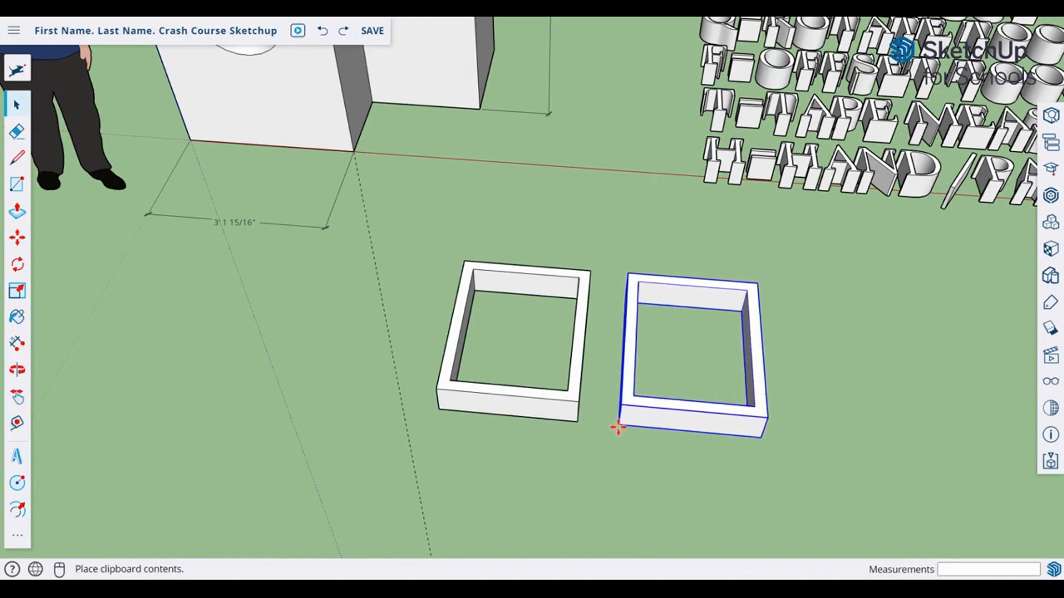
pyautogui.click(618, 427)
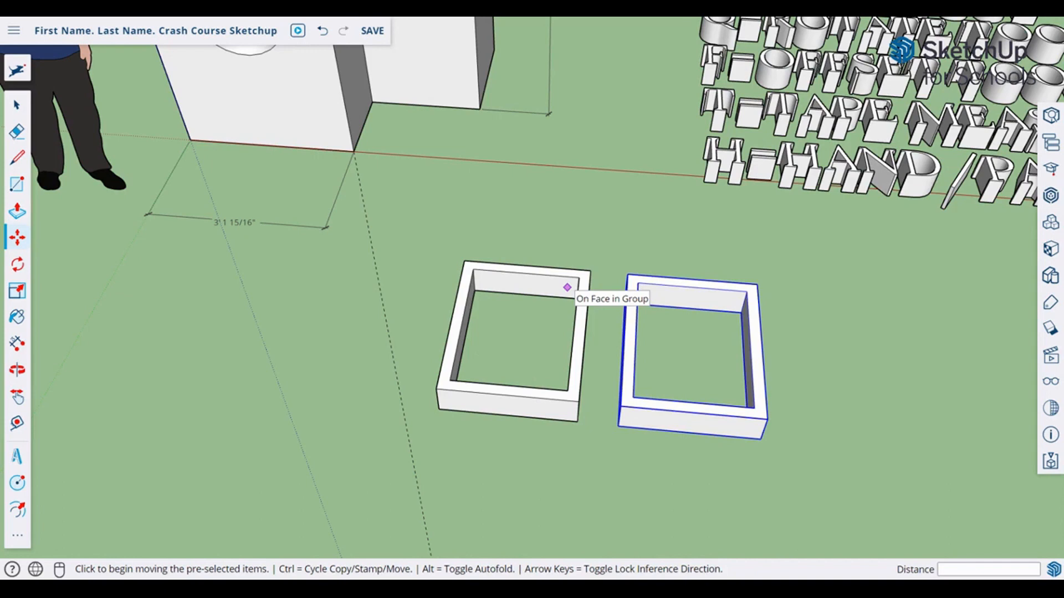
pyautogui.press('space')
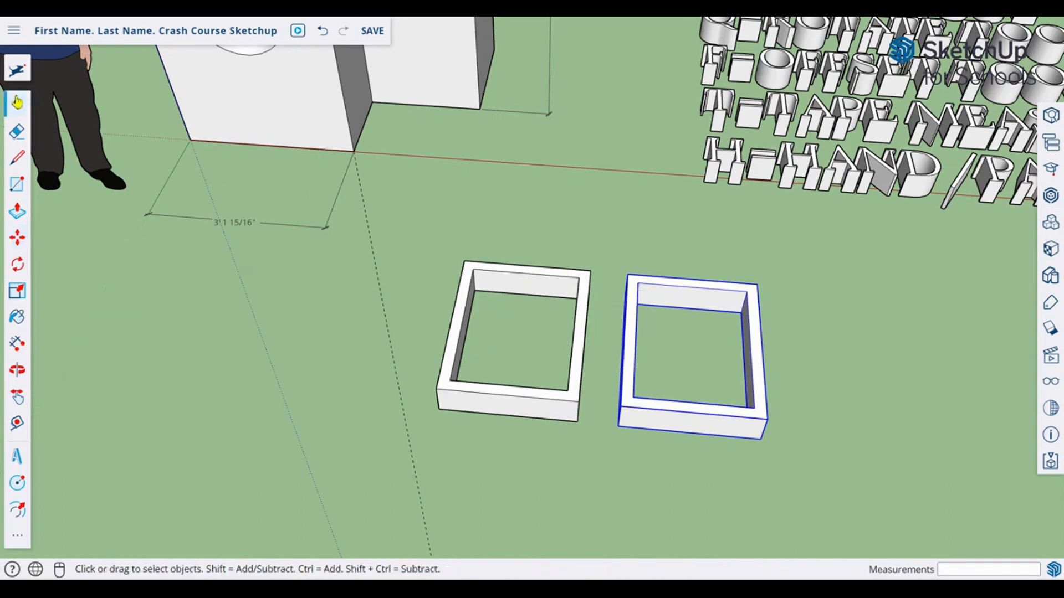
# Step: Open the right frame group and push its inner back face 2 inches
pyautogui.scroll(4, 715, 360)
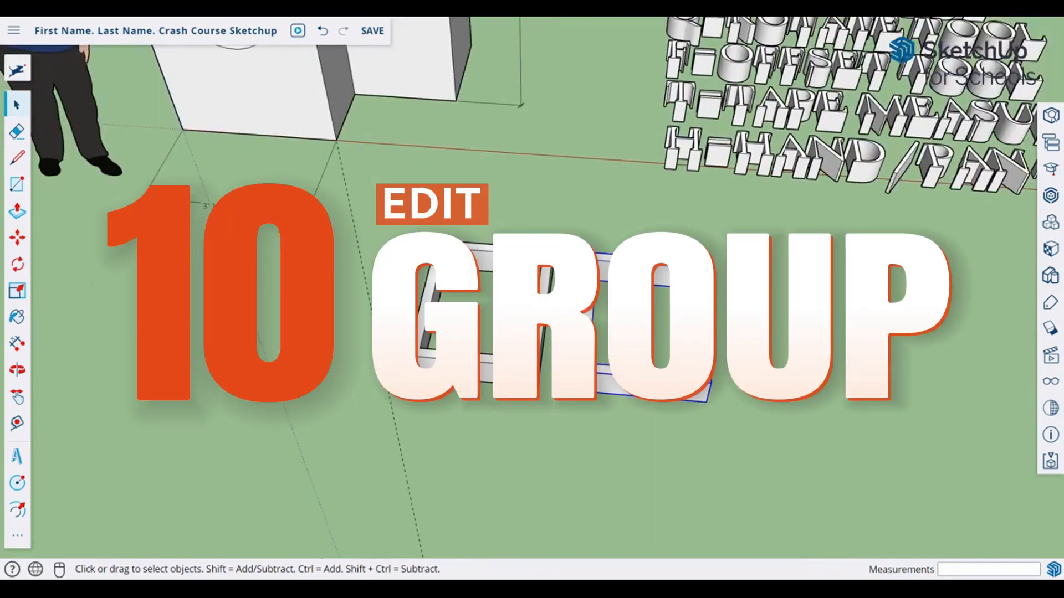
pyautogui.doubleClick(595, 298)
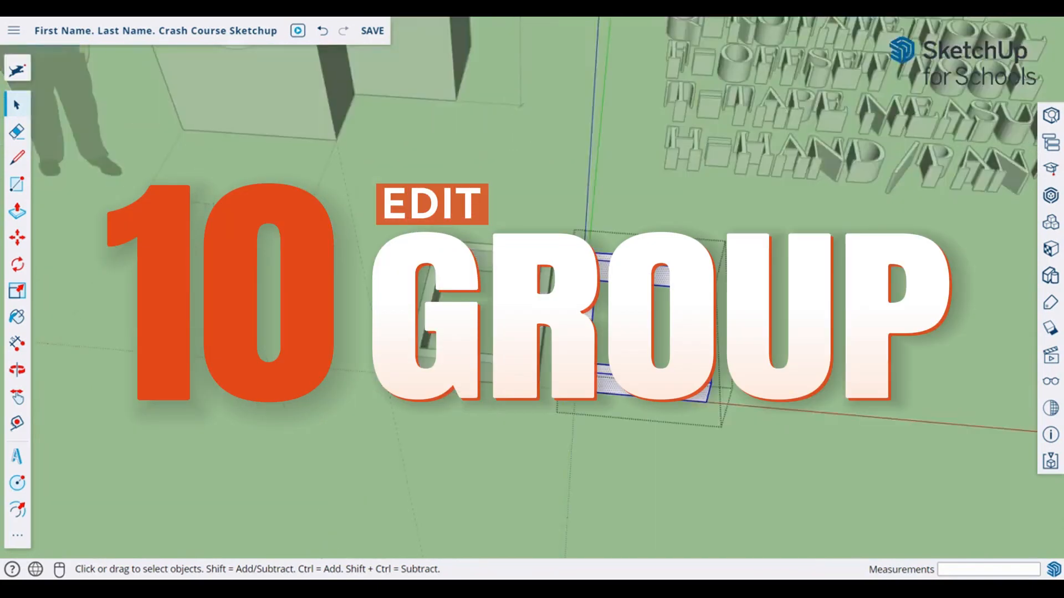
pyautogui.click(647, 328)
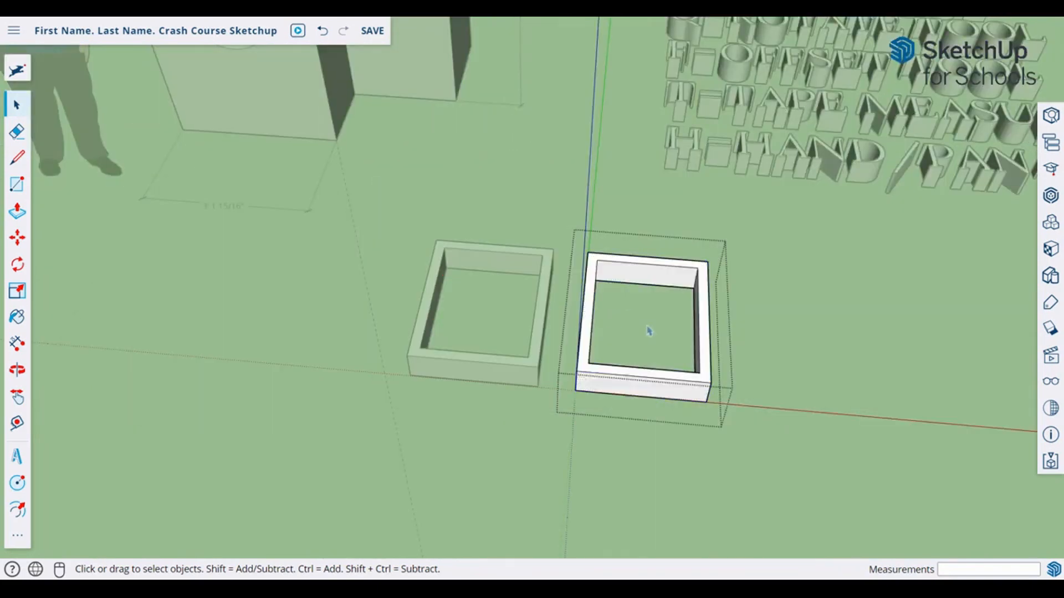
pyautogui.click(660, 286)
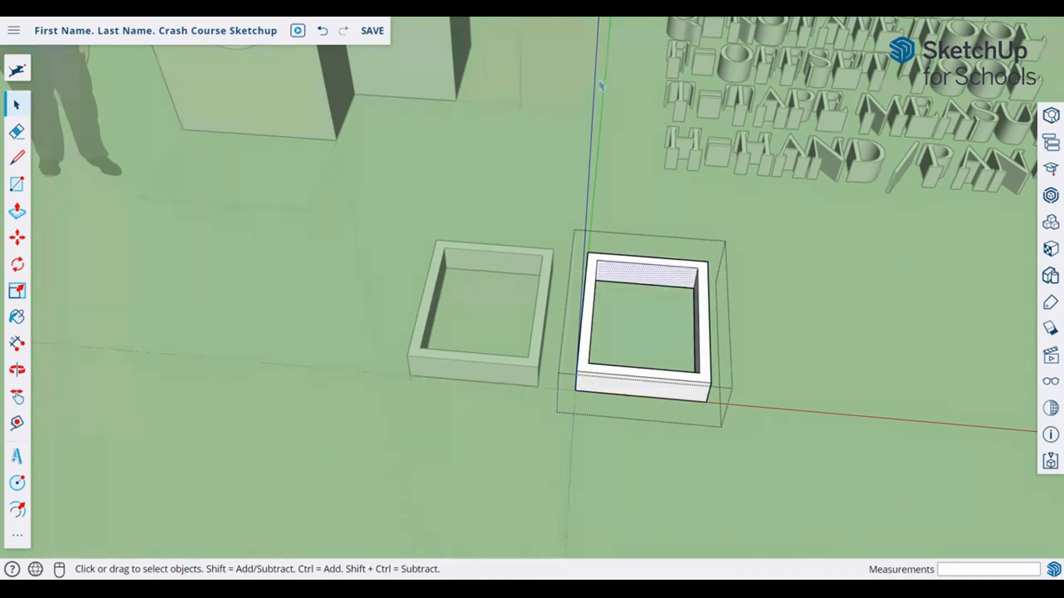
pyautogui.press('p')
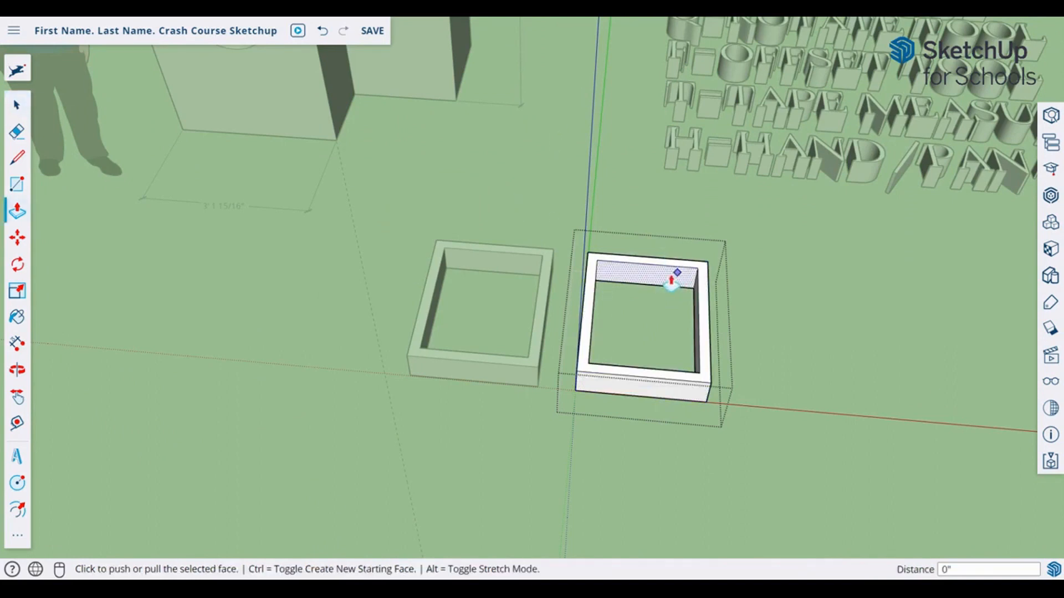
pyautogui.click(671, 281)
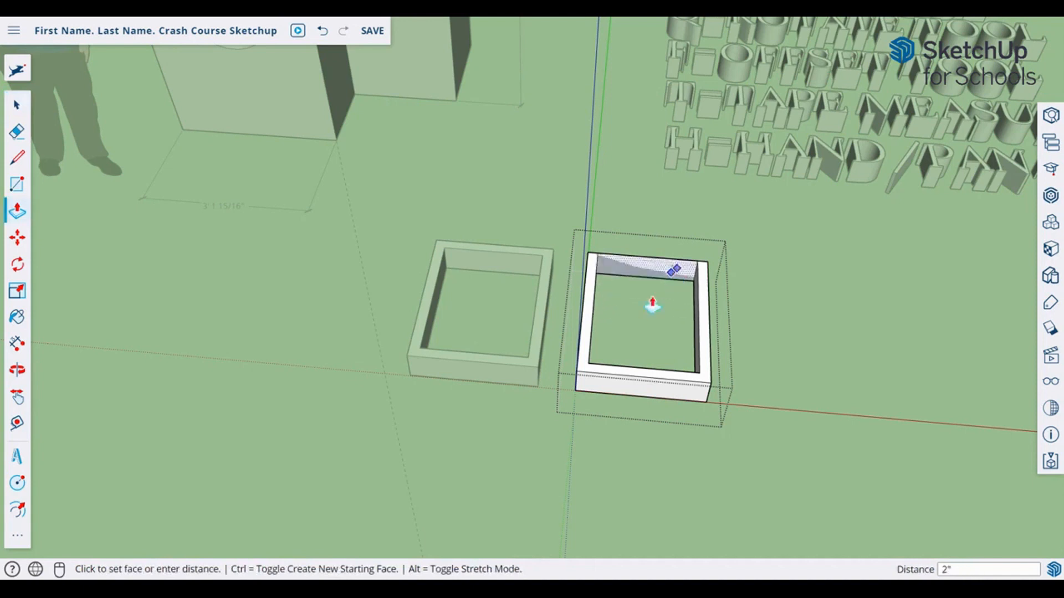
pyautogui.click(652, 304)
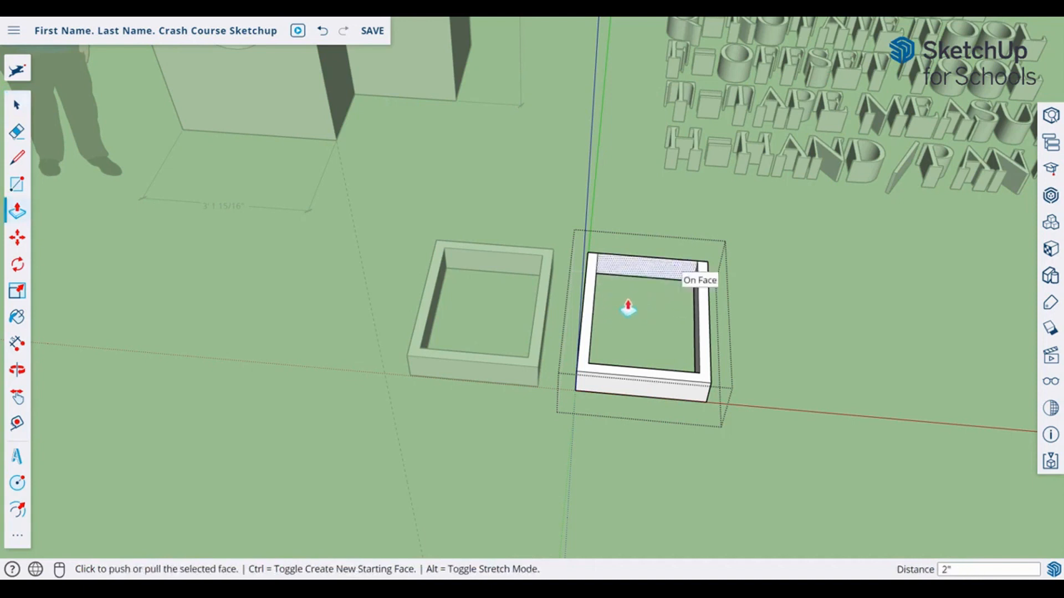
# Step: Undo the 2-inch push and close the frame group
pyautogui.hotkey('ctrl', 'z')
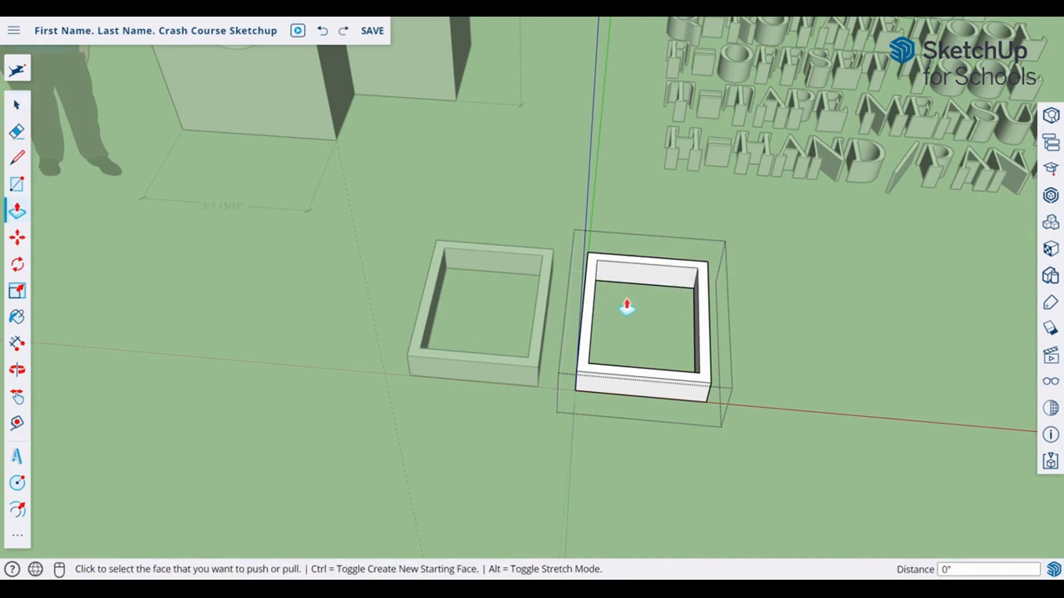
pyautogui.press('space')
pyautogui.click(487, 495)
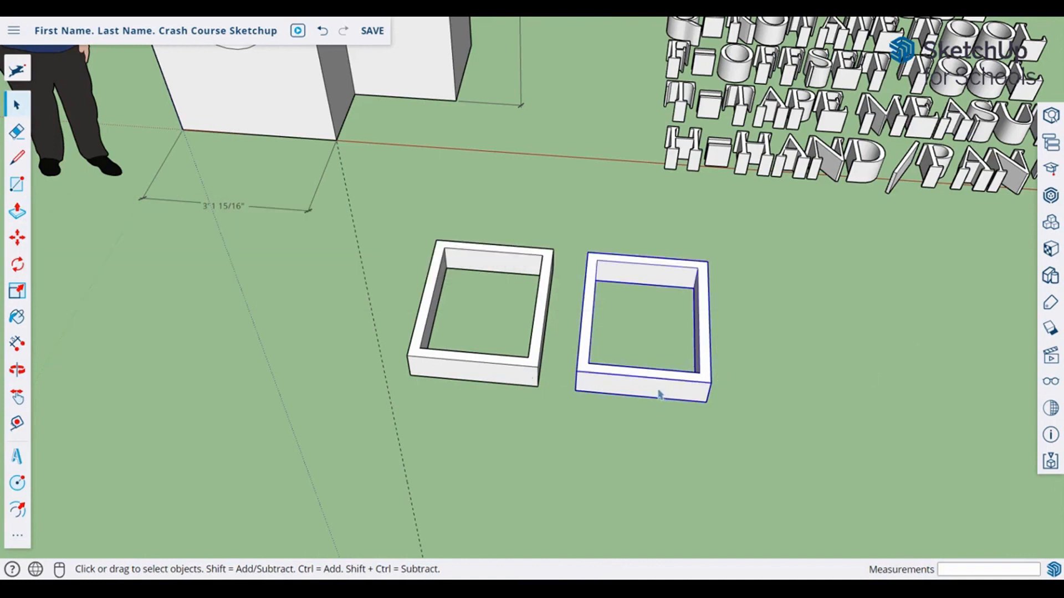
# Step: Make the right frame a component with the definition name FRAME
pyautogui.rightClick(659, 394)
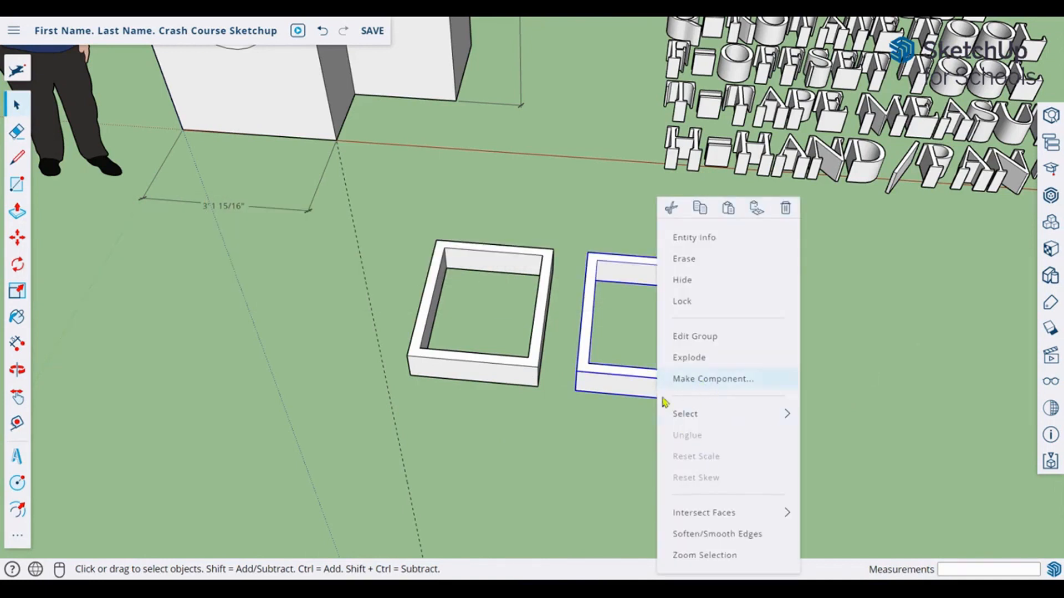
pyautogui.click(694, 379)
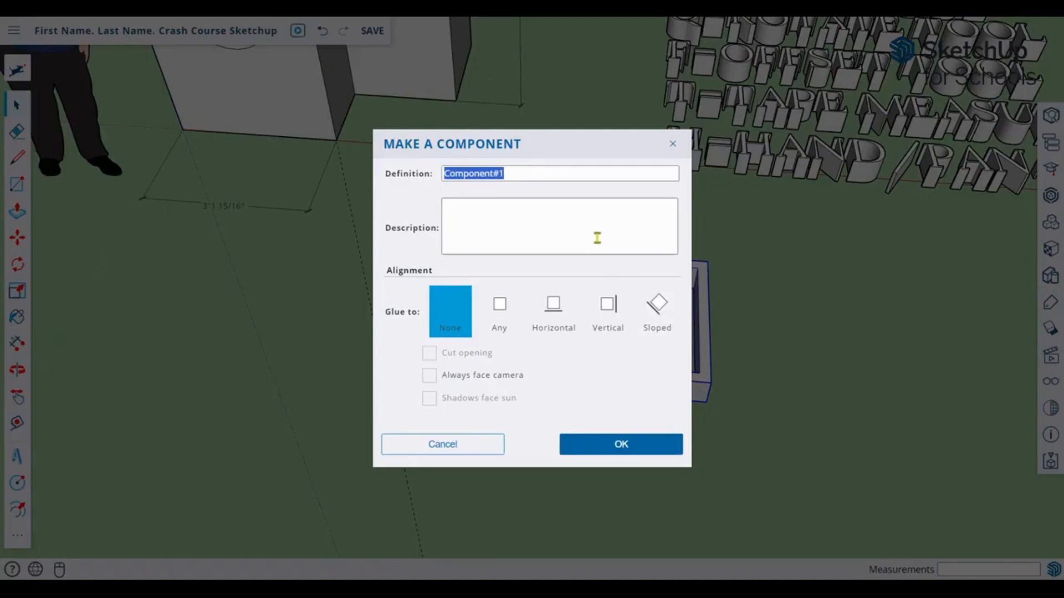
pyautogui.write('FRAME')
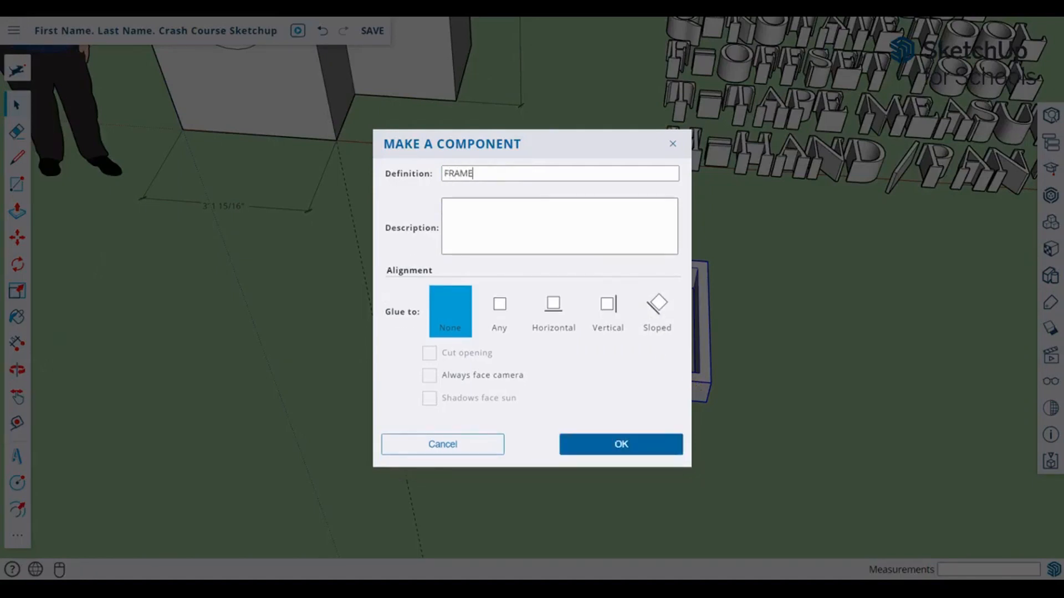
pyautogui.click(643, 455)
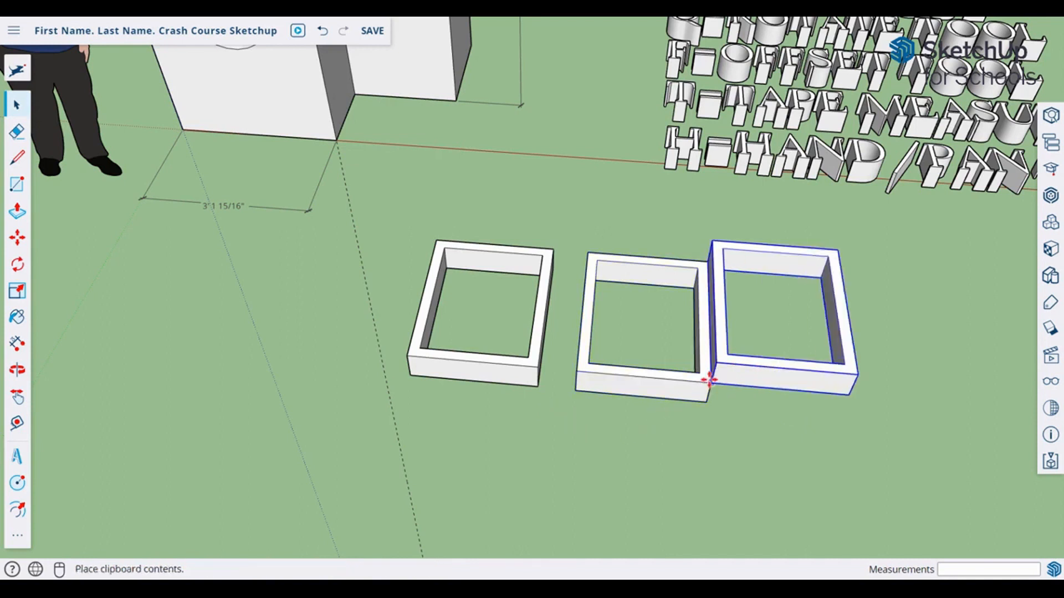
# Step: Paste FRAME copies as the third and fourth frames, undoing one misplaced paste
pyautogui.hotkey('ctrl', 'v')
pyautogui.click(712, 381)
pyautogui.hotkey('ctrl', 'z')
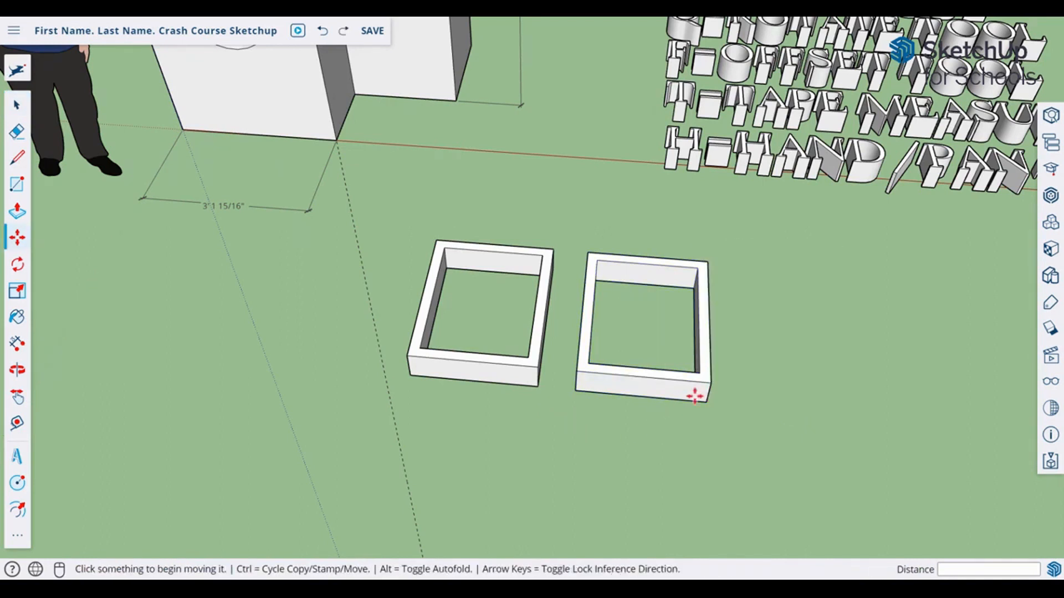
pyautogui.press('space')
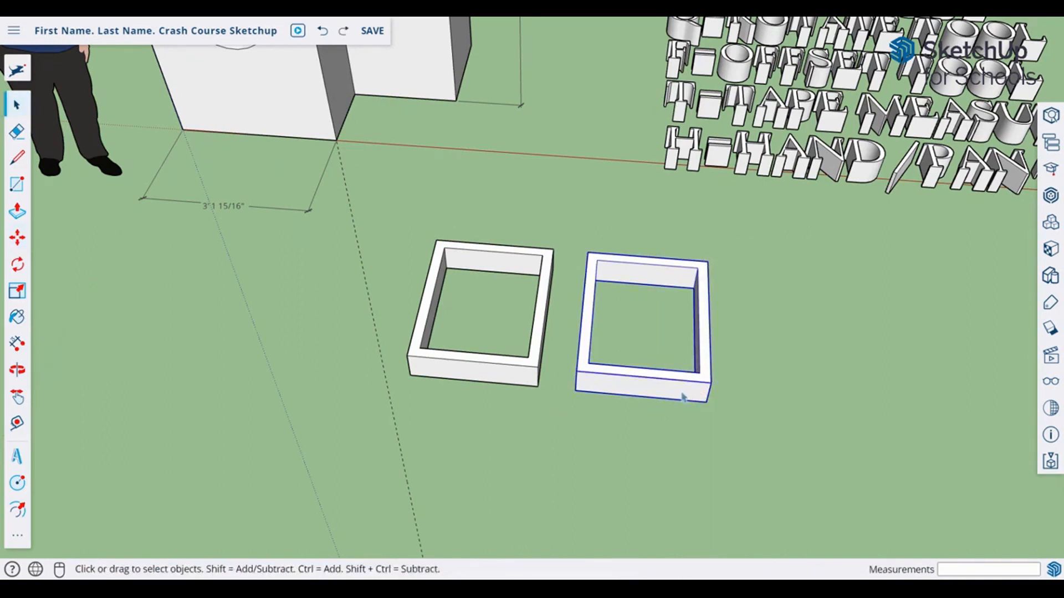
pyautogui.hotkey('ctrl', 'v')
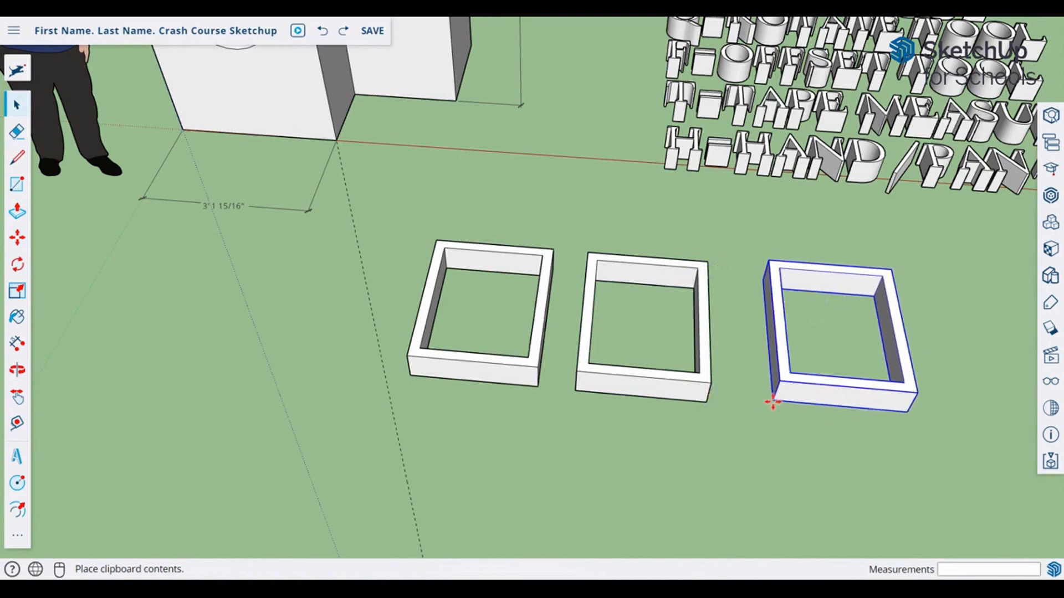
pyautogui.click(776, 408)
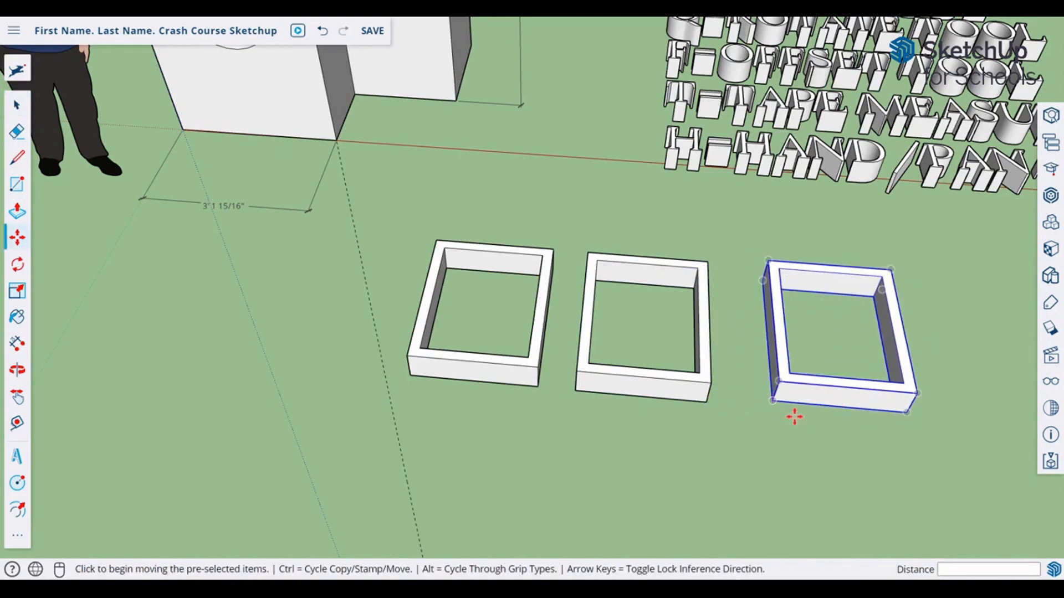
pyautogui.hotkey('ctrl', 'v')
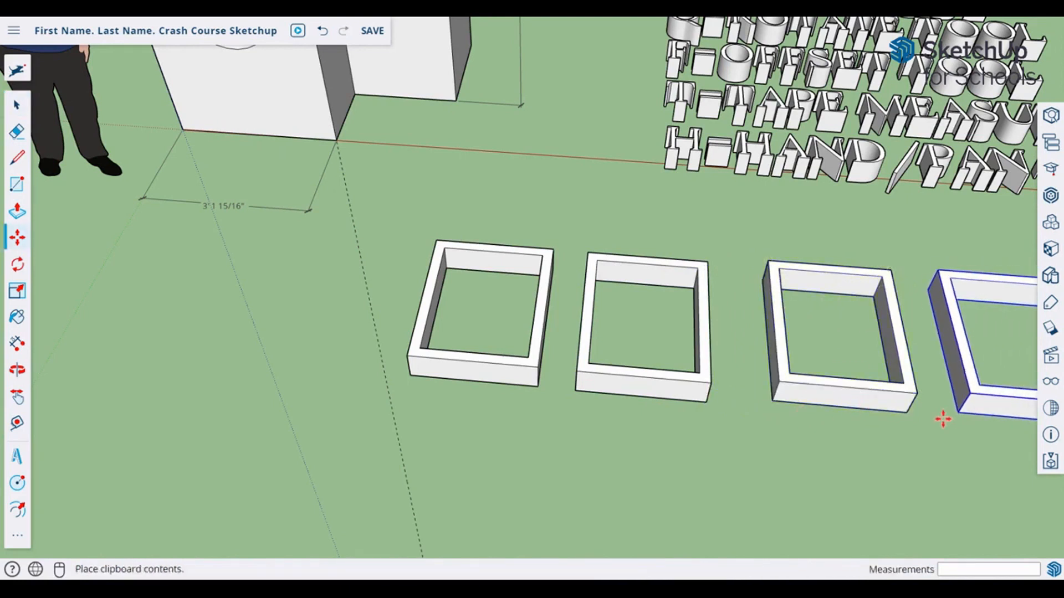
pyautogui.click(942, 418)
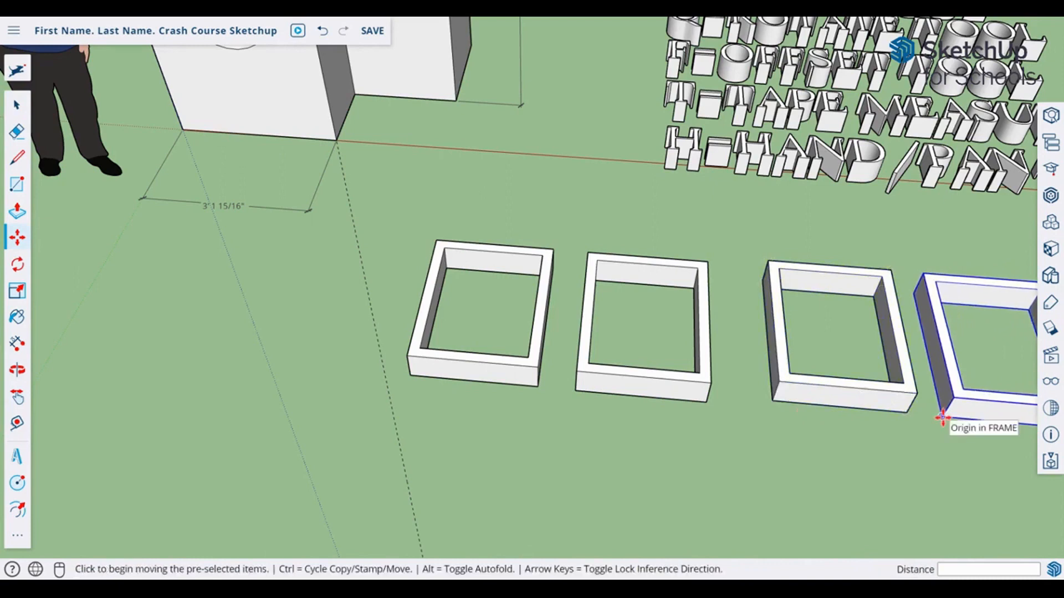
pyautogui.press('space')
# Step: Select the third and fourth frames, then the second frame
pyautogui.scroll(-3, 718, 358)
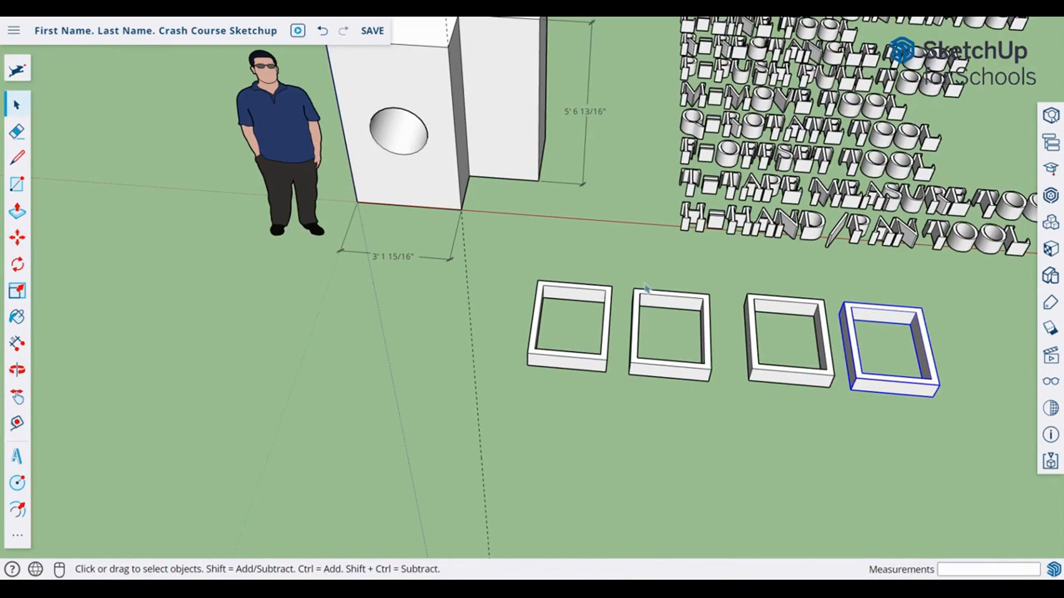
pyautogui.moveTo(646, 281); pyautogui.dragTo(966, 426)
pyautogui.scroll(2, 779, 359)
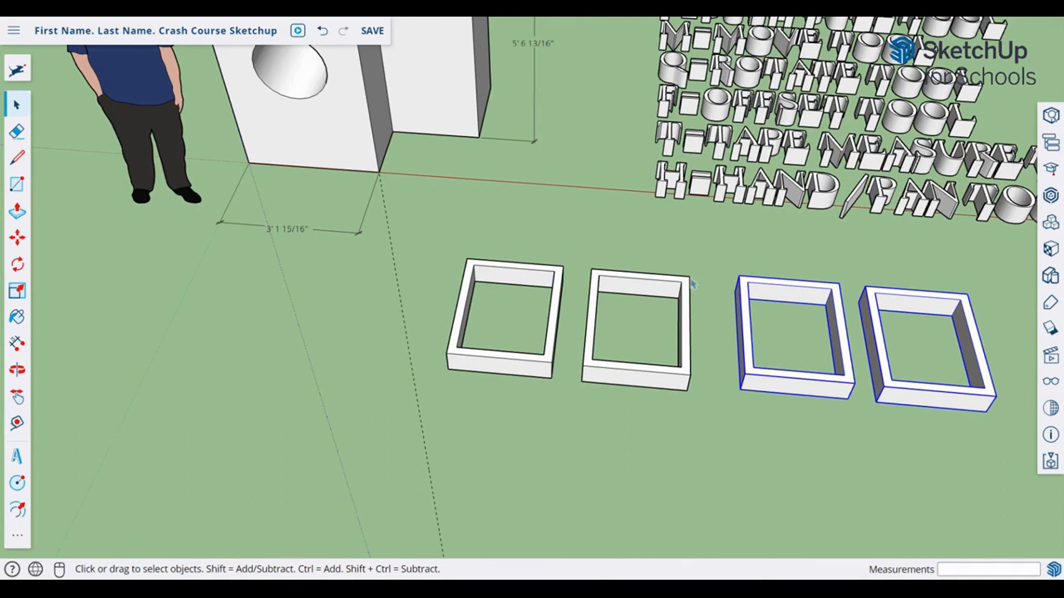
pyautogui.click(655, 299)
# Step: Open the second FRAME component and trial-push its inner back face, then undo
pyautogui.doubleClick(651, 296)
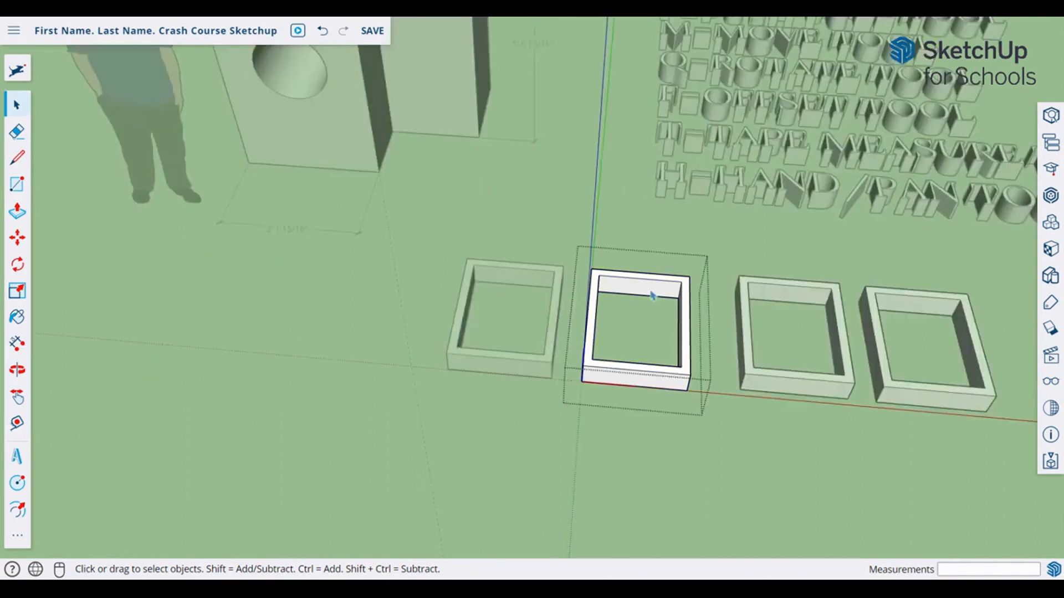
pyautogui.click(652, 296)
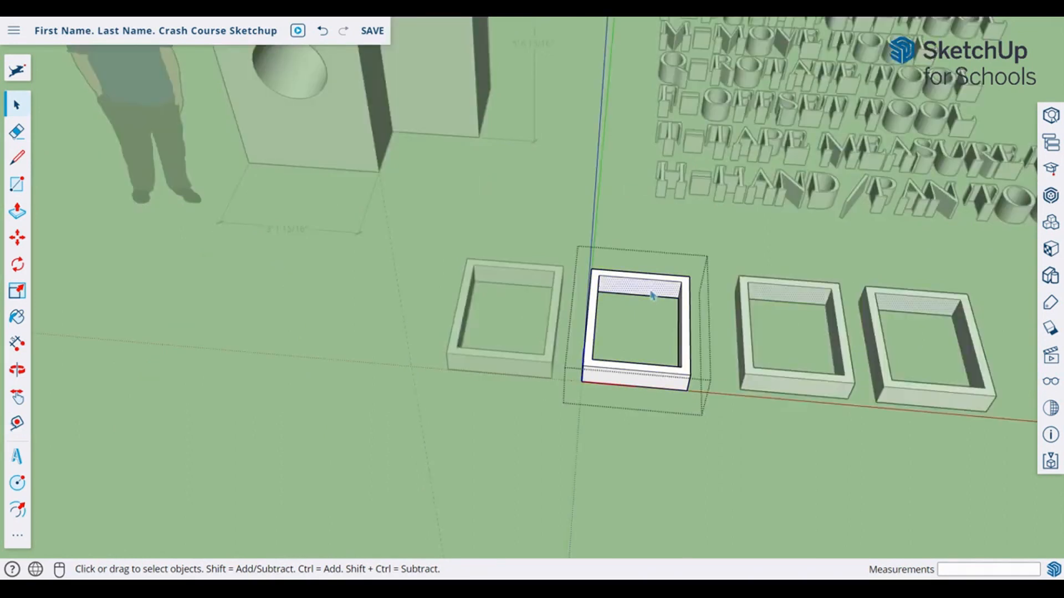
pyautogui.press('p')
pyautogui.click(652, 295)
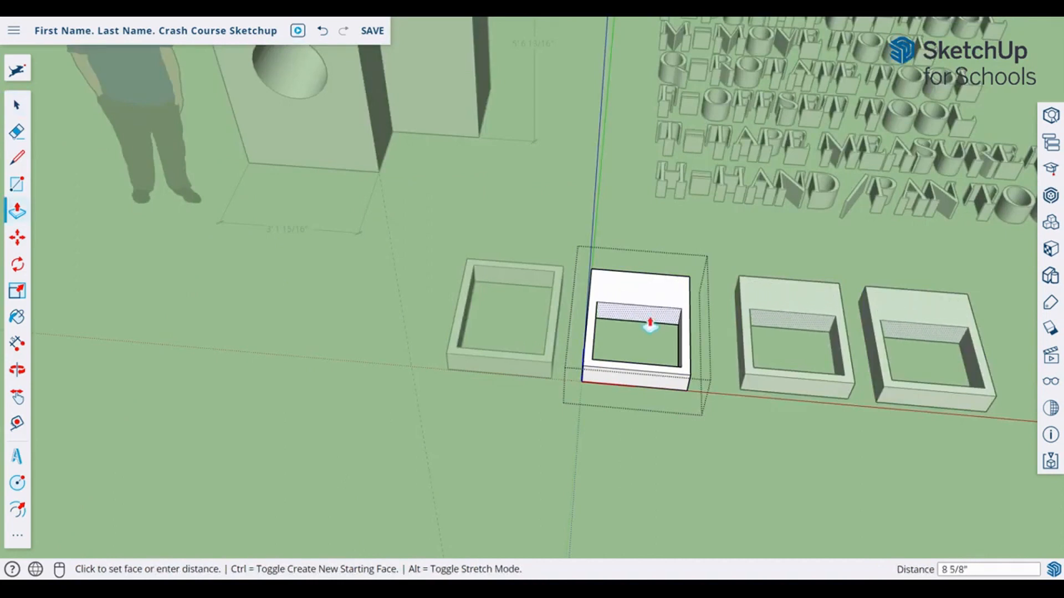
pyautogui.click(650, 324)
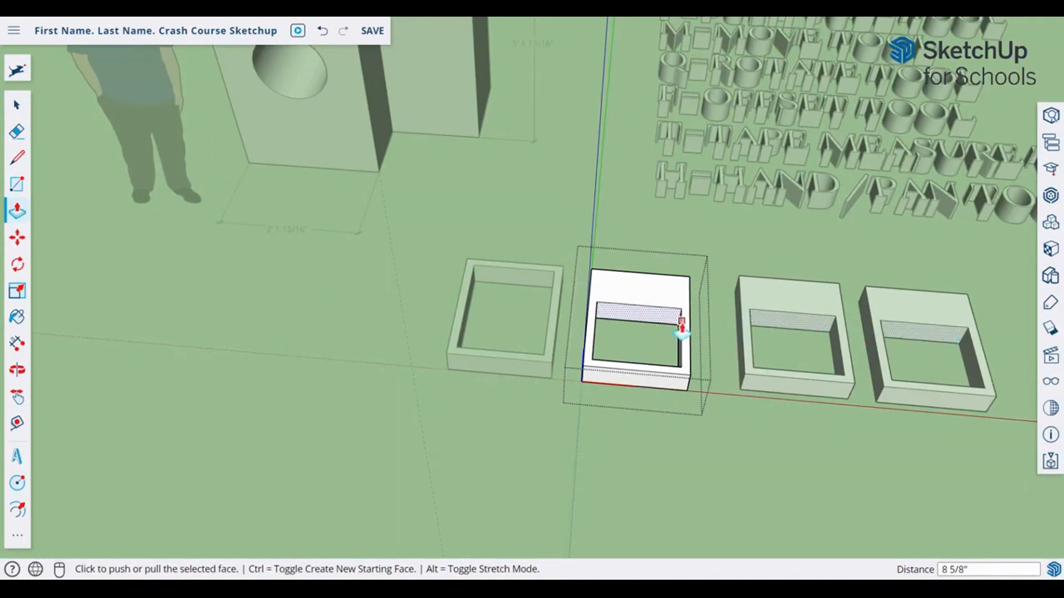
pyautogui.hotkey('ctrl', 'z')
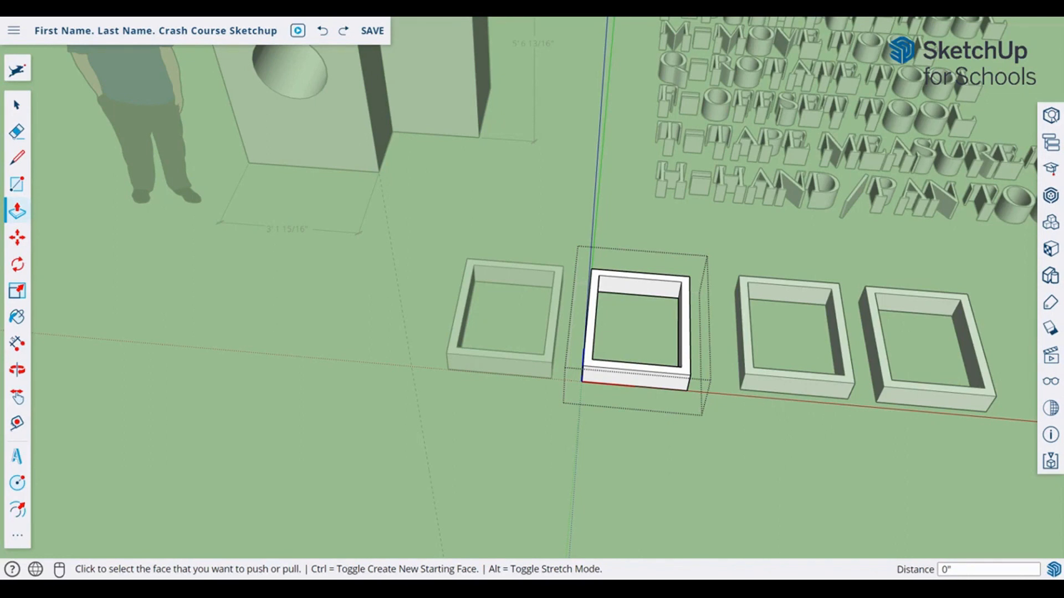
# Step: Push the component's inner back face in by exactly 5 inches
pyautogui.scroll(5, 683, 316)
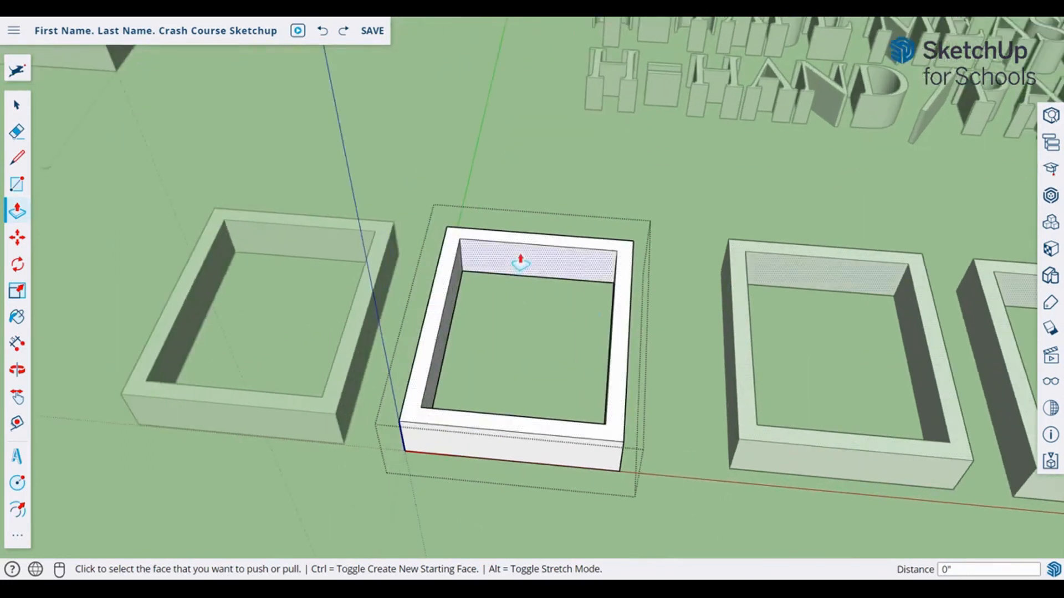
pyautogui.click(520, 263)
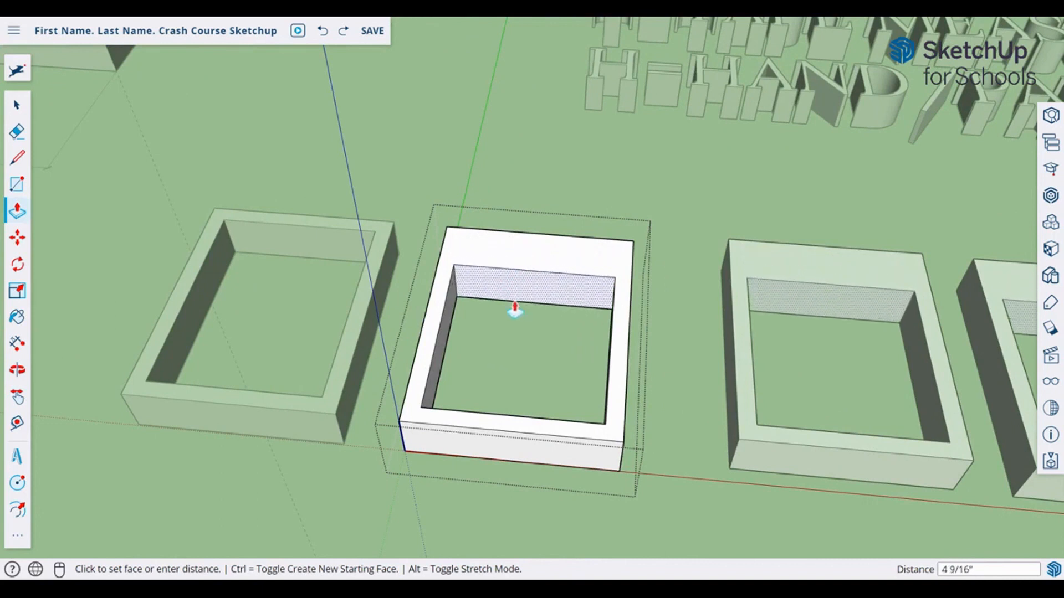
pyautogui.click(498, 312)
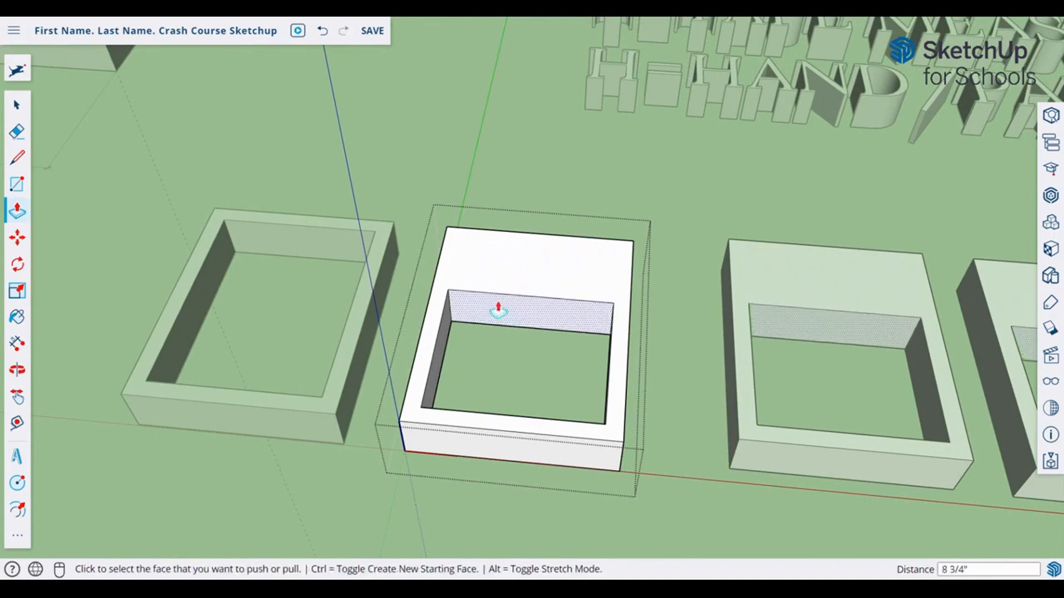
pyautogui.write('5')
pyautogui.press('Return')
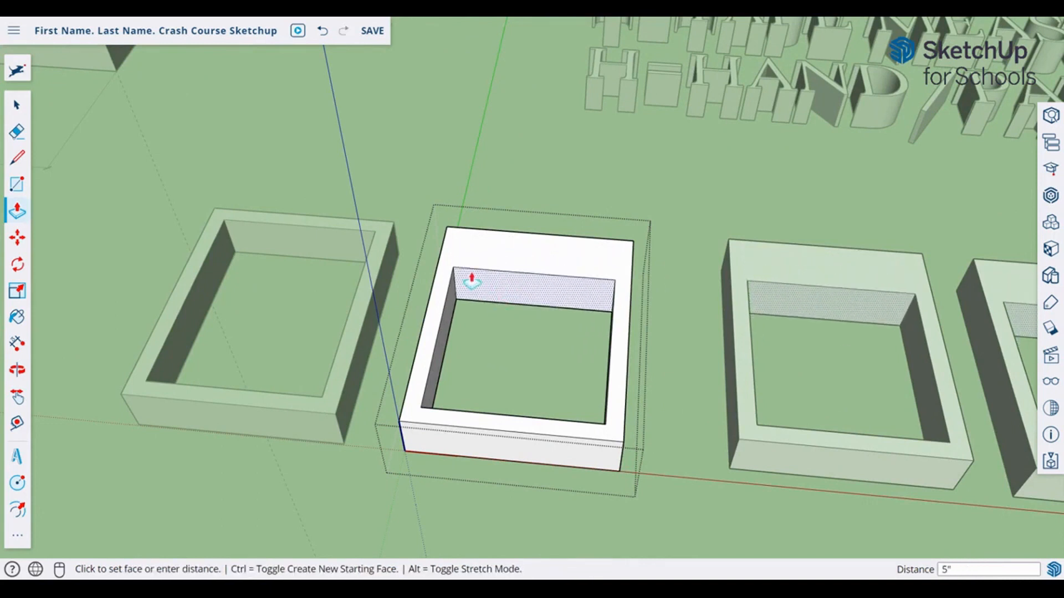
pyautogui.scroll(-4, 743, 325)
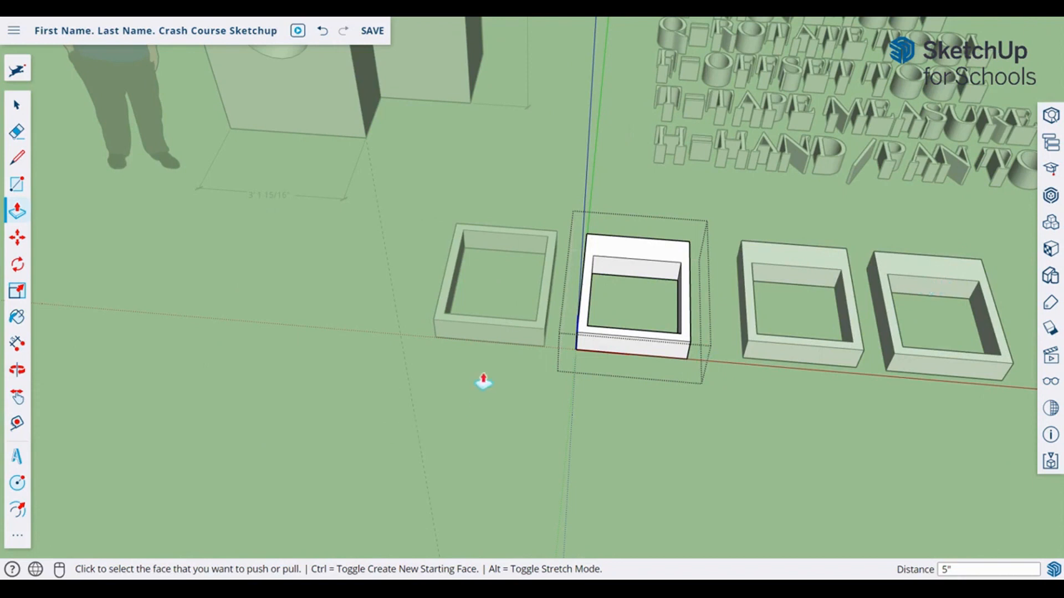
pyautogui.press('space')
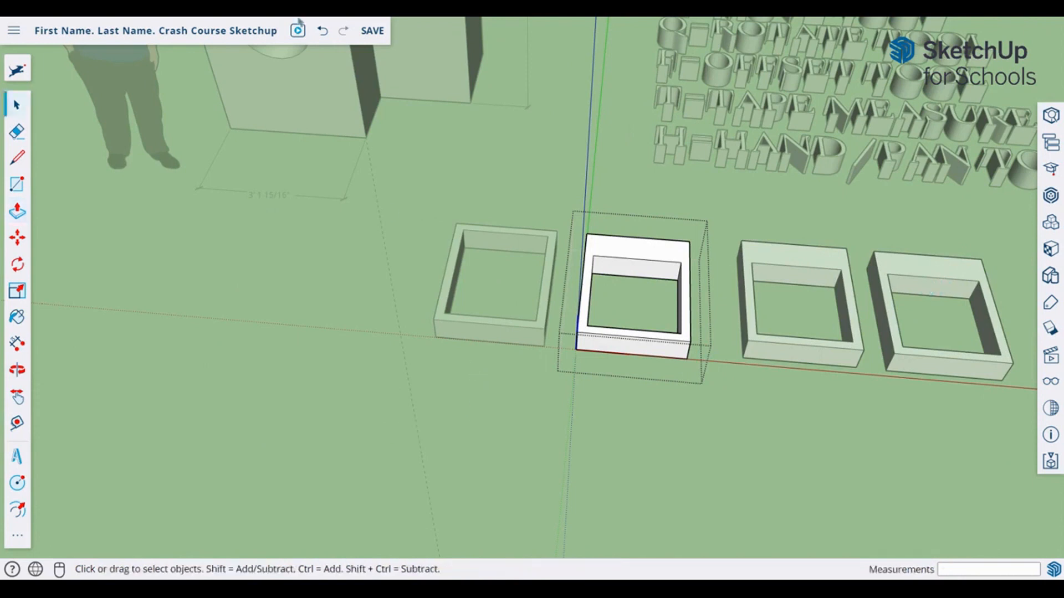
# Step: Exit the FRAME component and orbit to compare the four solid frames beside the block
pyautogui.click(156, 332)
pyautogui.moveTo(184, 339); pyautogui.dragTo(391, 80, button='middle')
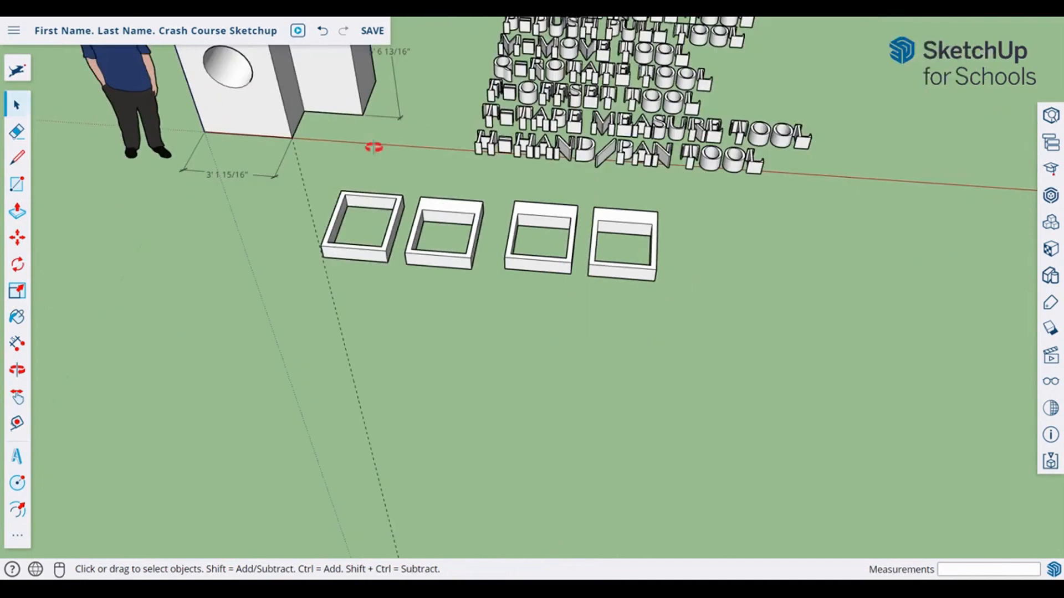
pyautogui.moveTo(373, 148); pyautogui.dragTo(266, 199, button='middle')
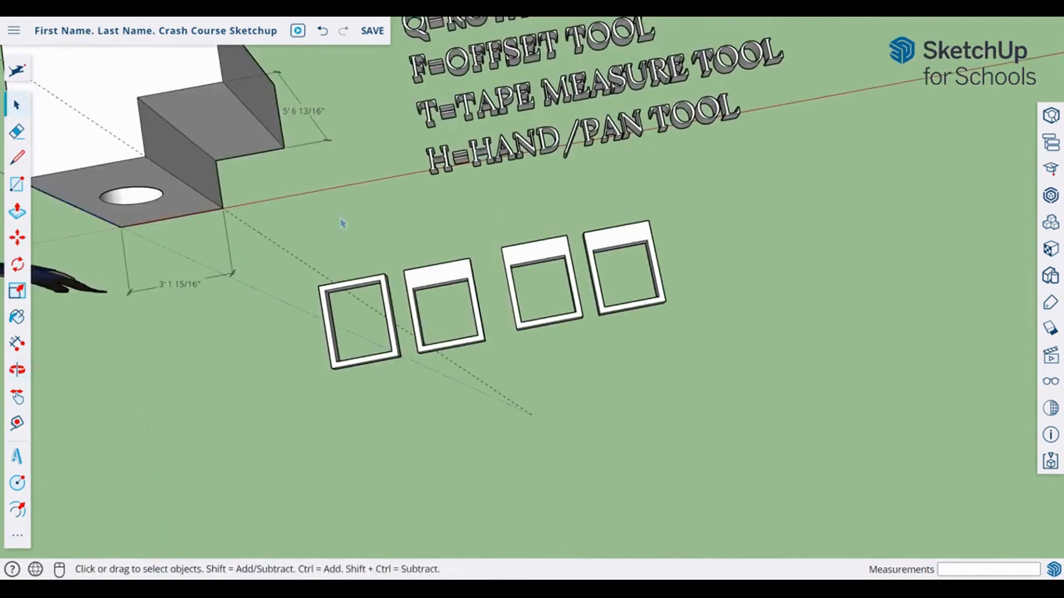
pyautogui.moveTo(343, 222); pyautogui.dragTo(495, 100, button='middle')
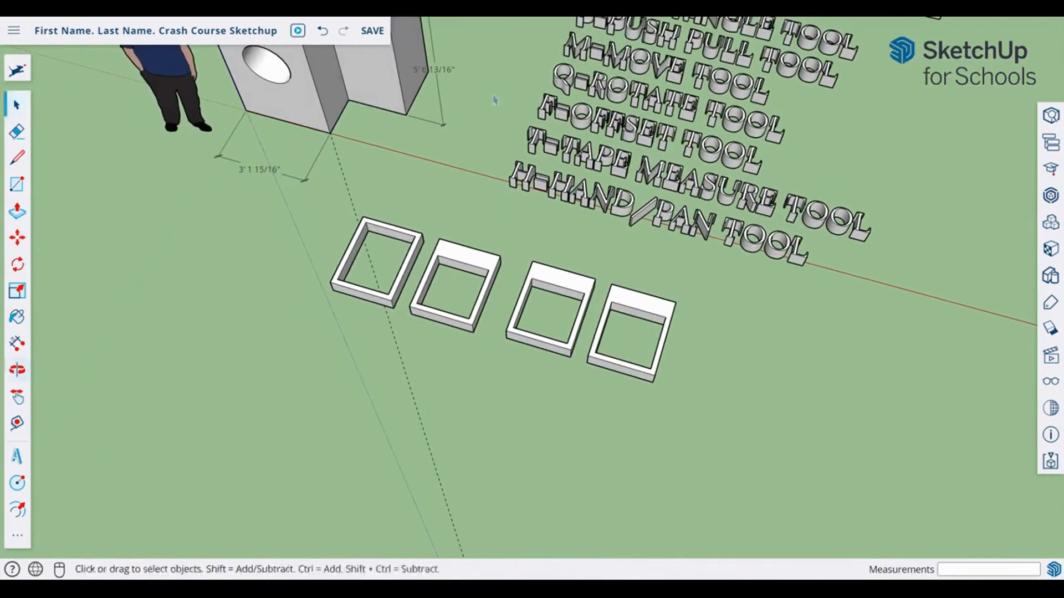